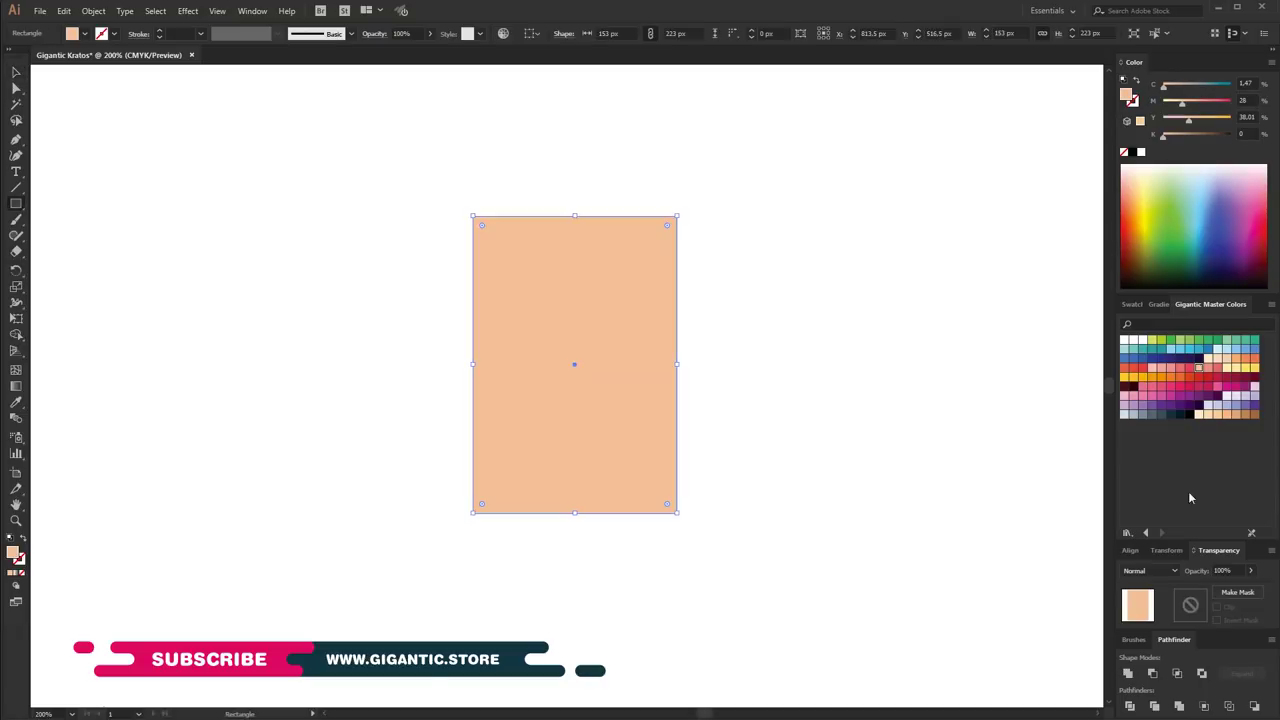
# Round the peach head's top, move it up, and add a navy rectangle below it
pyautogui.moveTo(577, 360); pyautogui.dragTo(577, 307)
pyautogui.moveTo(467, 325); pyautogui.dragTo(708, 549)
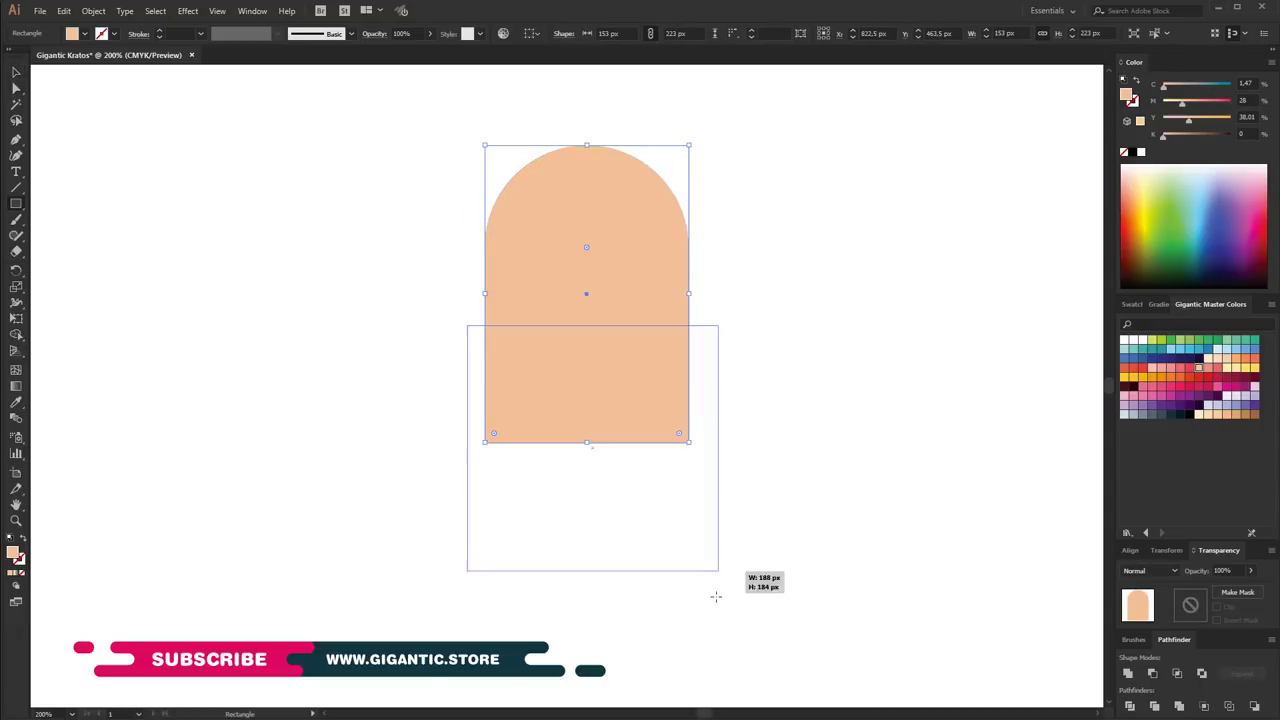
pyautogui.moveTo(710, 607); pyautogui.dragTo(710, 607)
pyautogui.hotkey('ctrl', '-')
# Draw a square, rotate it 45° into a diamond, and place it over the navy rectangle
pyautogui.moveTo(829, 343); pyautogui.dragTo(865, 458)
pyautogui.press('v')
pyautogui.moveTo(943, 229); pyautogui.dragTo(990, 343)
pyautogui.moveTo(943, 315); pyautogui.dragTo(702, 348)
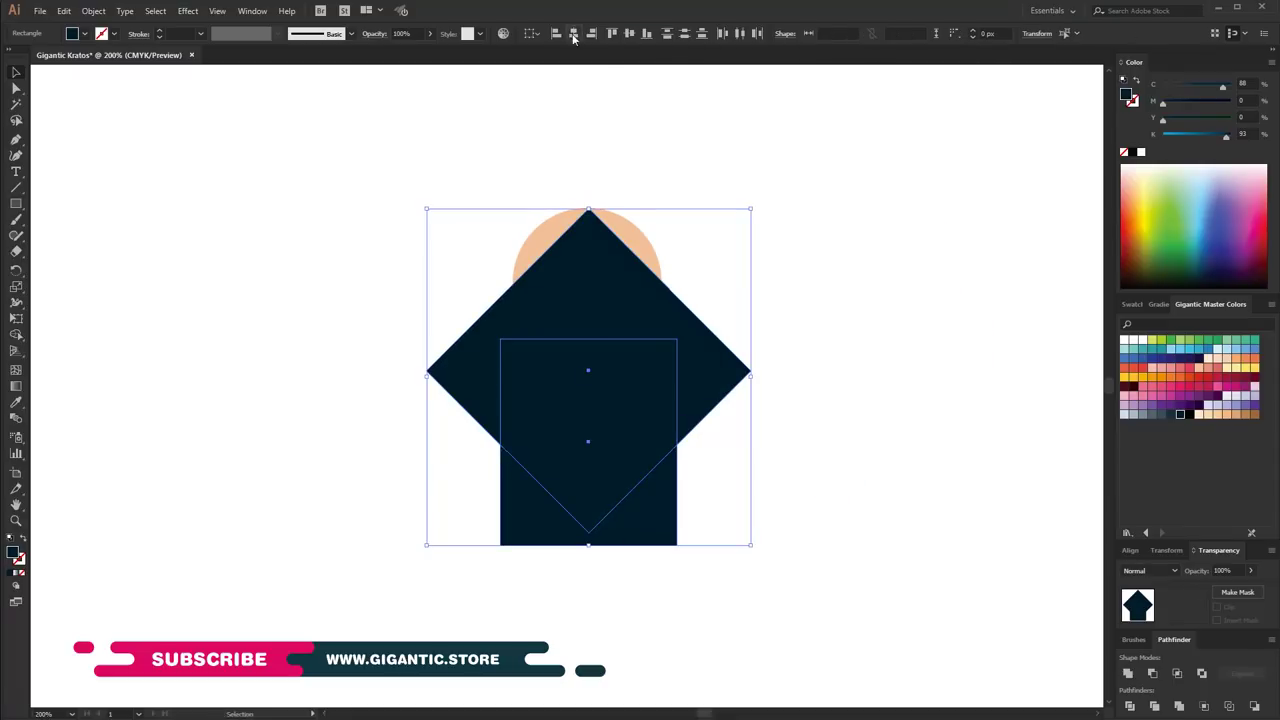
# Intersect the diamond with the rectangle into a pointed body and lengthen its point
pyautogui.rightClick(618, 428)
pyautogui.click(714, 440)
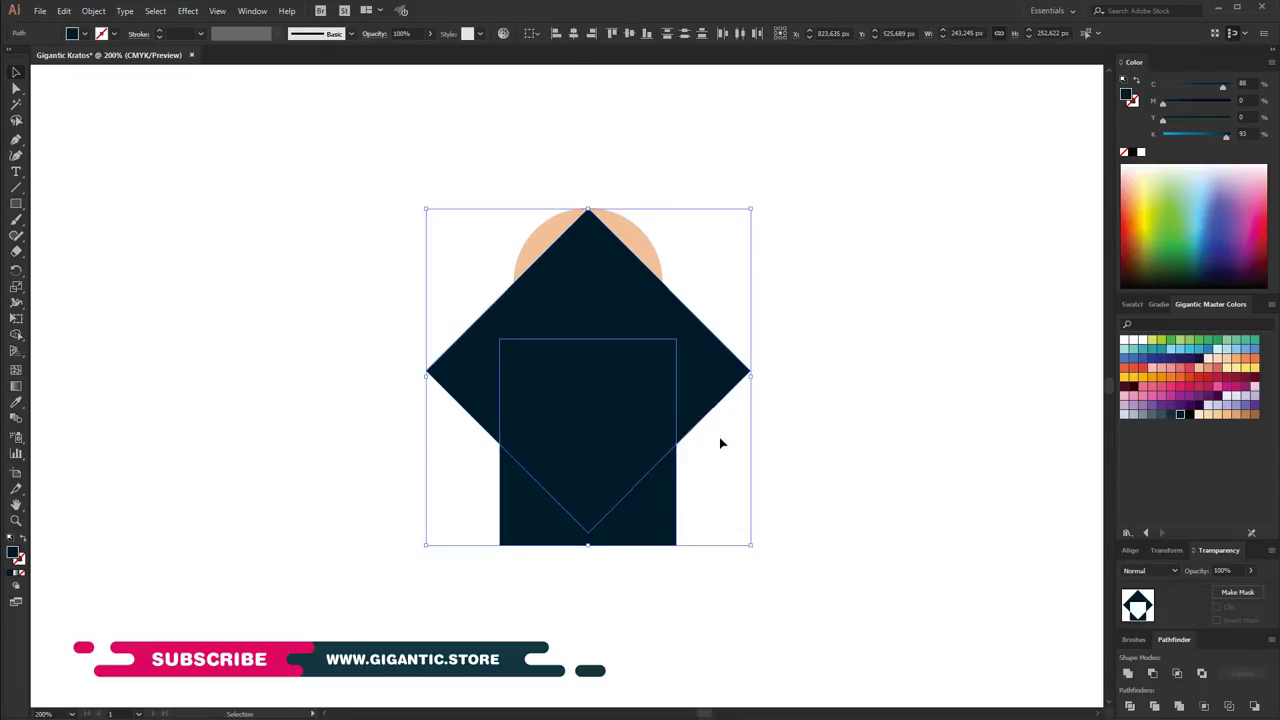
pyautogui.click(780, 244)
pyautogui.moveTo(690, 556); pyautogui.dragTo(410, 432)
# Select the navy body and the peach head together
pyautogui.hotkey('shift', 'Down')
pyautogui.press('v')
pyautogui.click(600, 260)
pyautogui.keyDown('shift'); pyautogui.click(600, 400); pyautogui.keyUp('shift')
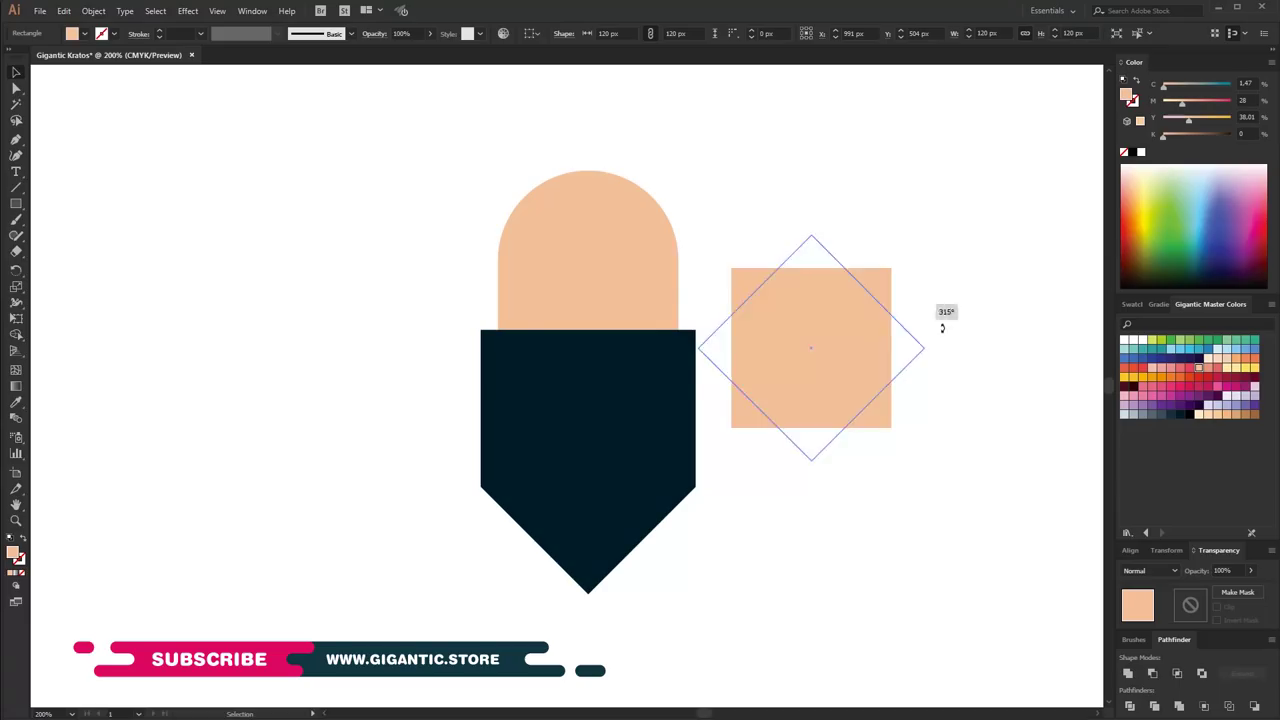
# Place the peach diamond on the face as a chin and round its corners
pyautogui.moveTo(826, 391); pyautogui.dragTo(588, 377)
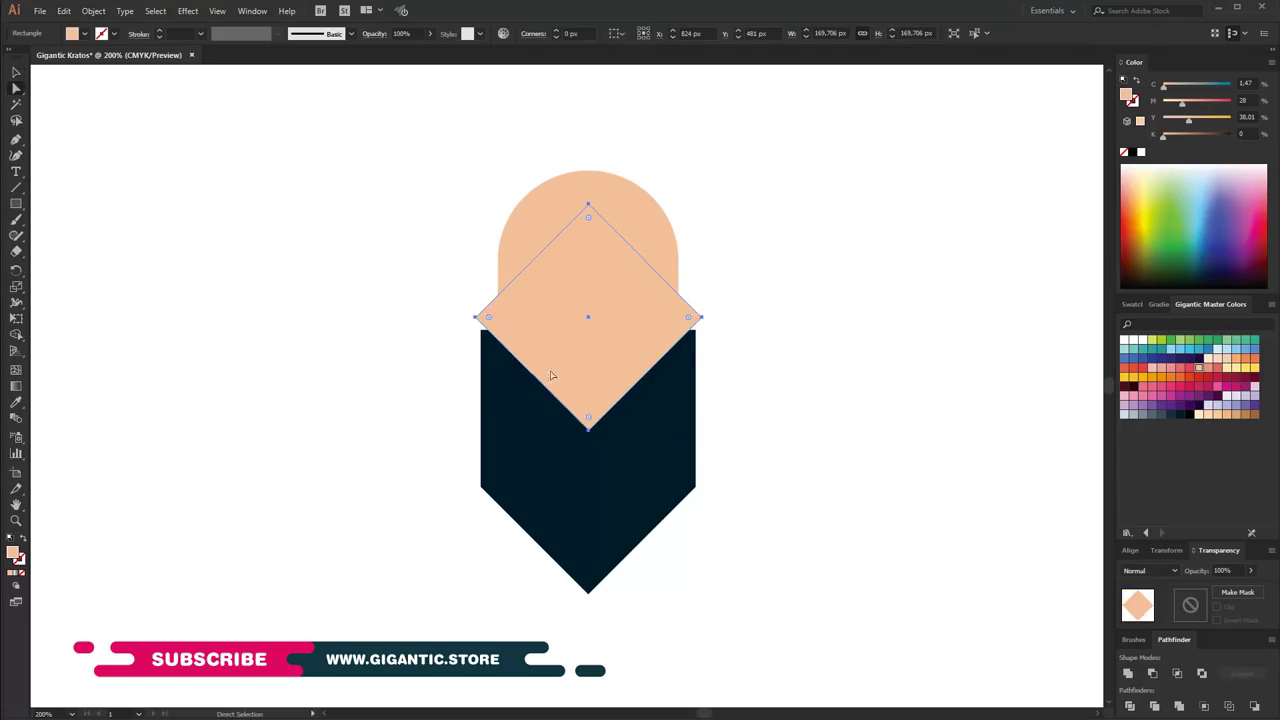
pyautogui.moveTo(508, 348); pyautogui.dragTo(520, 291)
pyautogui.press('v')
pyautogui.hotkey('ctrl', 'a')
pyautogui.click(810, 313)
# Enlarge the navy beard shape and slightly shrink the peach chin
pyautogui.click(598, 508)
pyautogui.moveTo(696, 329); pyautogui.dragTo(699, 294)
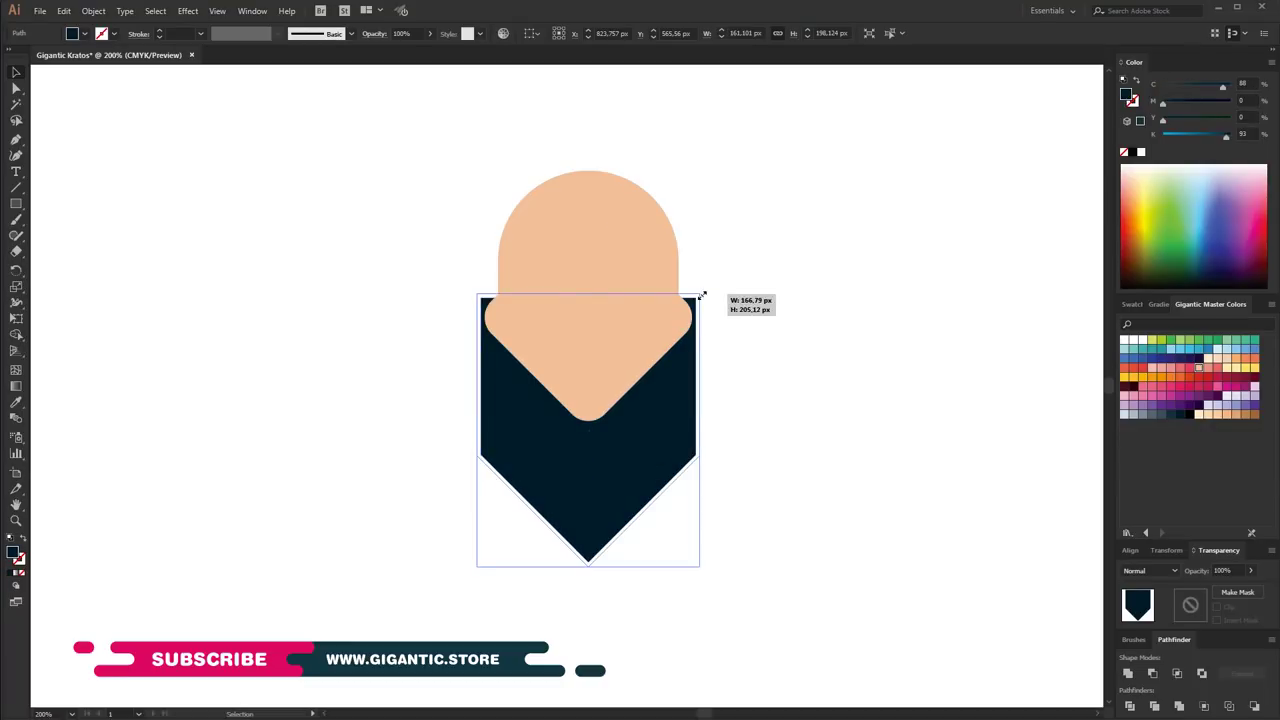
pyautogui.press('a')
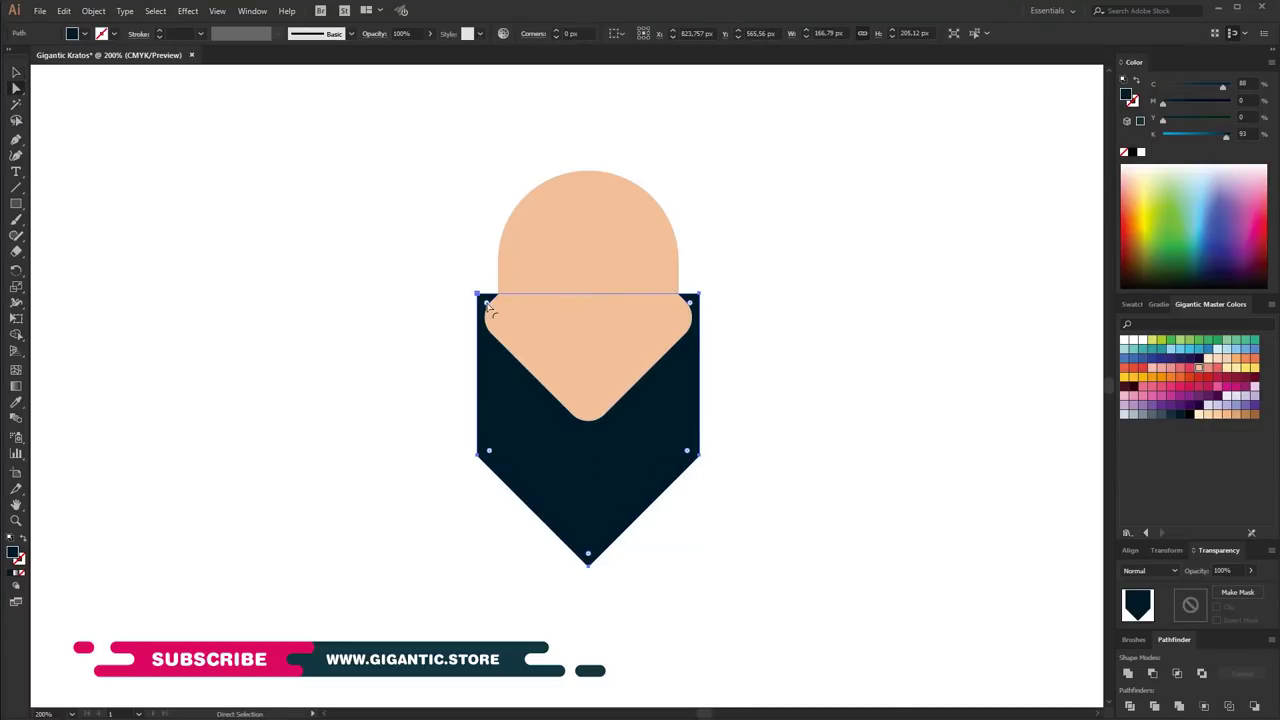
pyautogui.press('v')
pyautogui.click(640, 340)
pyautogui.moveTo(700, 294)
pyautogui.mouseDown()
pyautogui.moveTo(714, 323)
pyautogui.moveTo(700, 370)
pyautogui.mouseUp()
# Select the navy beard's left and right corner points to round them
pyautogui.click(698, 365)
pyautogui.hotkey('ctrl', 'shift', 'a')
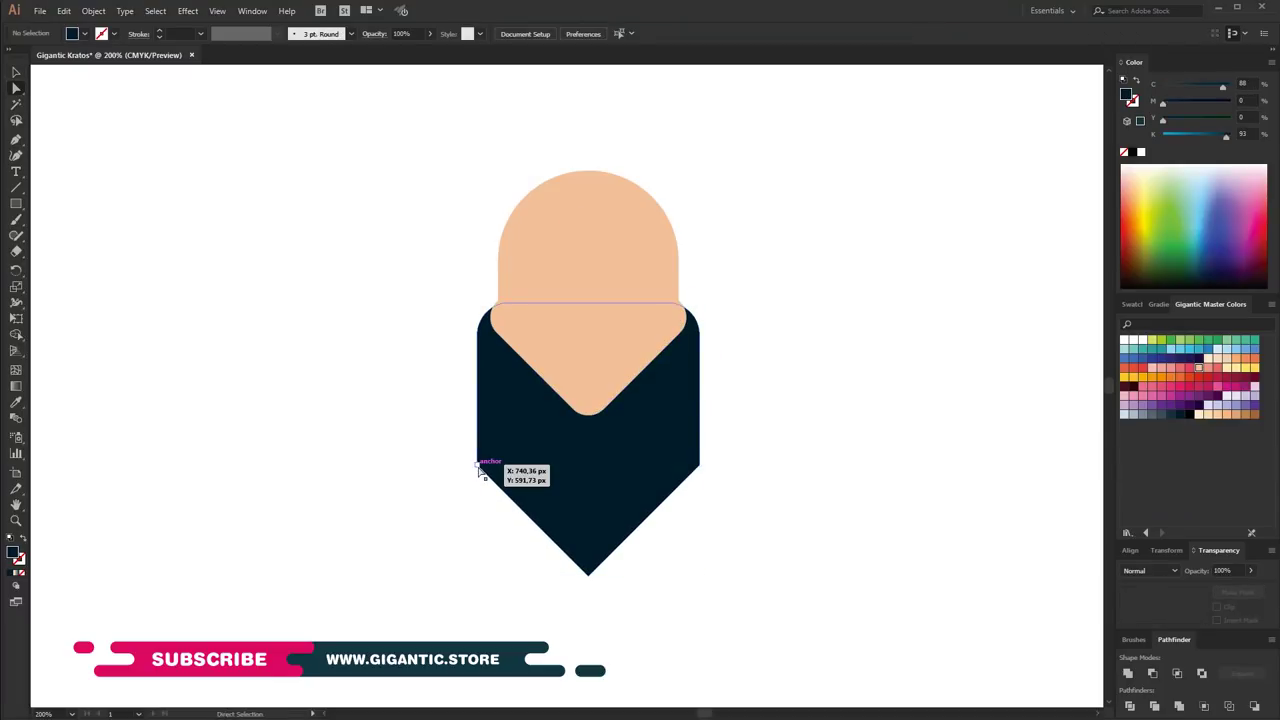
pyautogui.click(480, 464)
pyautogui.keyDown('shift'); pyautogui.click(698, 462); pyautogui.keyUp('shift')
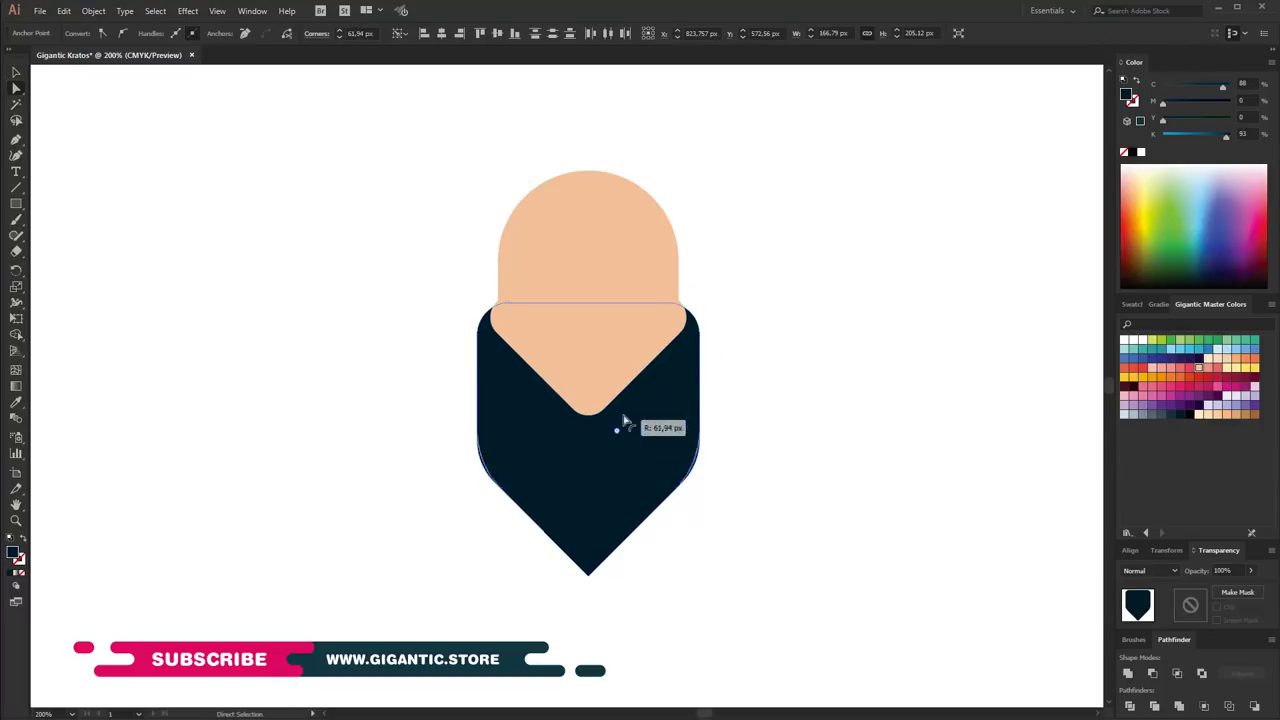
pyautogui.click(366, 314)
# Draw a navy circle and merge it into the beard shape
pyautogui.press('l')
pyautogui.moveTo(717, 243); pyautogui.dragTo(906, 433)
pyautogui.press('v')
pyautogui.moveTo(815, 364); pyautogui.dragTo(592, 436)
pyautogui.click(762, 499)
pyautogui.hotkey('ctrl', 'a')
pyautogui.click(821, 333)
# Draw a small pink rounded rectangle to the right of the figure
pyautogui.press('m')
pyautogui.moveTo(810, 283); pyautogui.dragTo(852, 367)
pyautogui.click(1217, 367)
pyautogui.press('a')
pyautogui.click(15, 72)
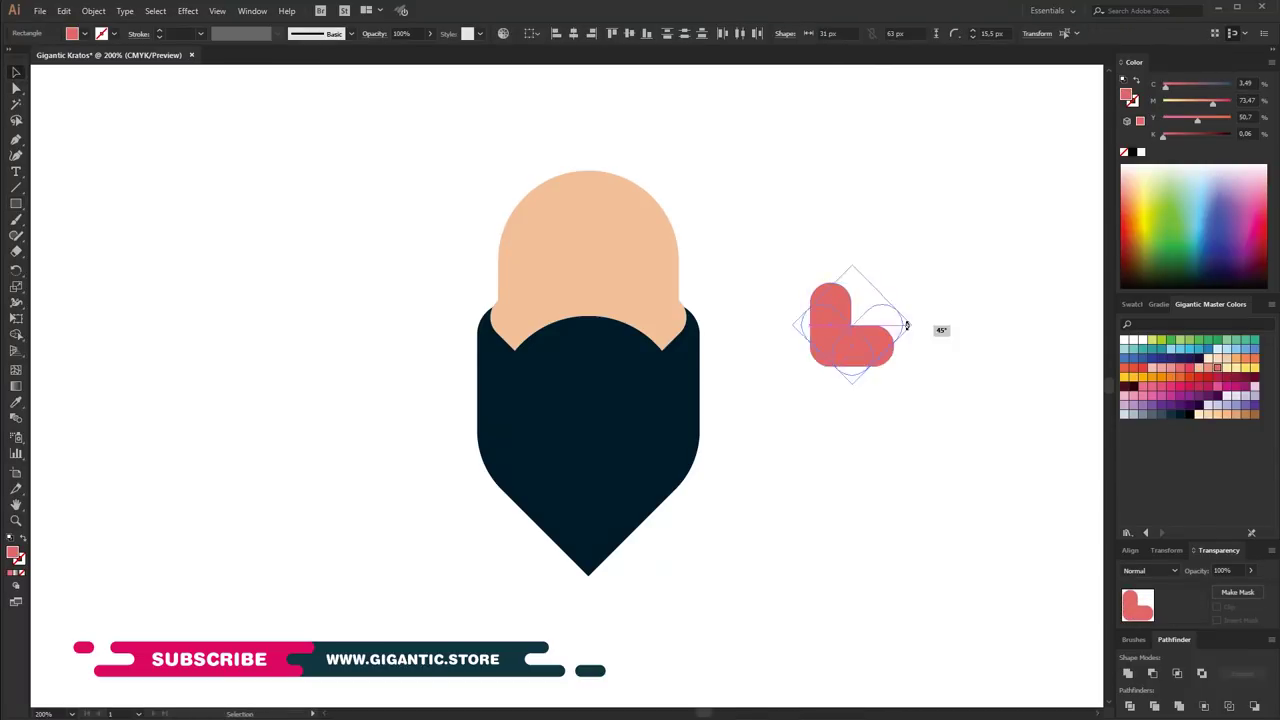
# Rotate pink pills 45° into a heart, stretch another taller, and stack them as a nose
pyautogui.moveTo(906, 325); pyautogui.dragTo(905, 326)
pyautogui.press('a')
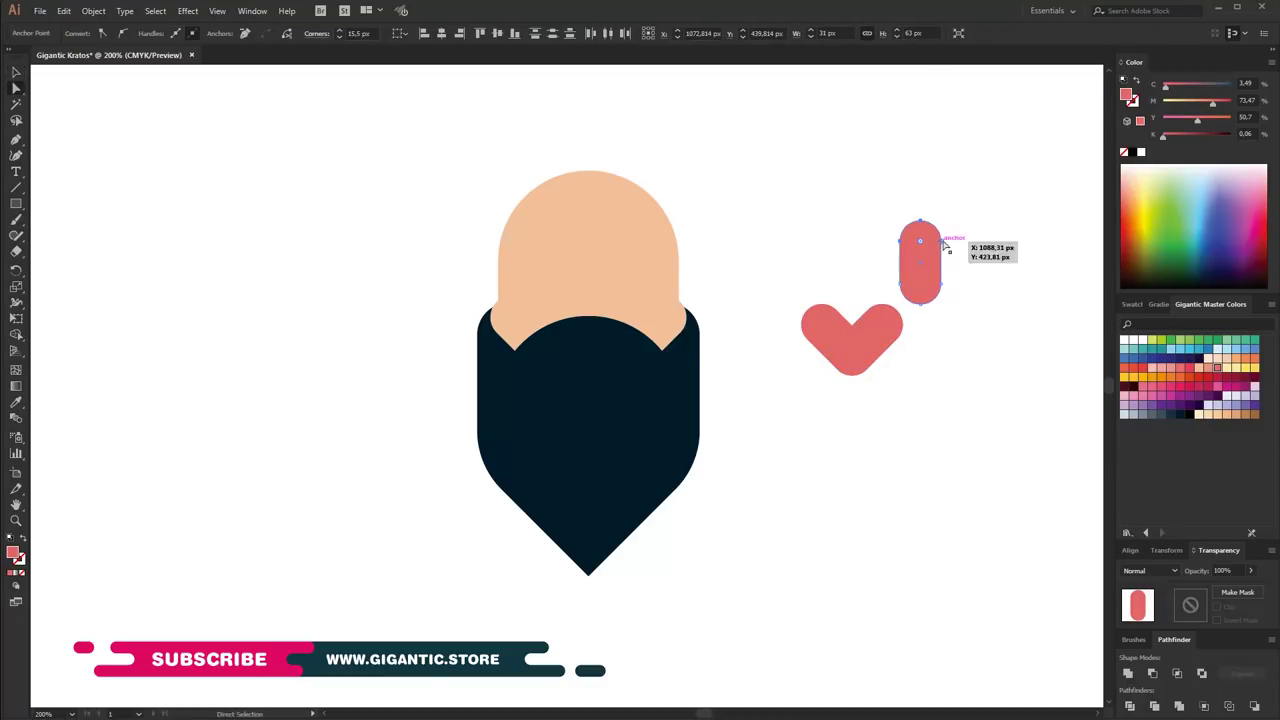
pyautogui.moveTo(943, 207)
pyautogui.mouseDown()
pyautogui.moveTo(849, 243)
pyautogui.moveTo(851, 313)
pyautogui.mouseUp()
pyautogui.click(16, 72)
pyautogui.click(786, 234)
pyautogui.moveTo(786, 234)
pyautogui.mouseDown()
pyautogui.moveTo(896, 262)
pyautogui.moveTo(613, 279)
pyautogui.mouseUp()
# Scale the whole figure up slightly and select the beard
pyautogui.hotkey('ctrl', 'a')
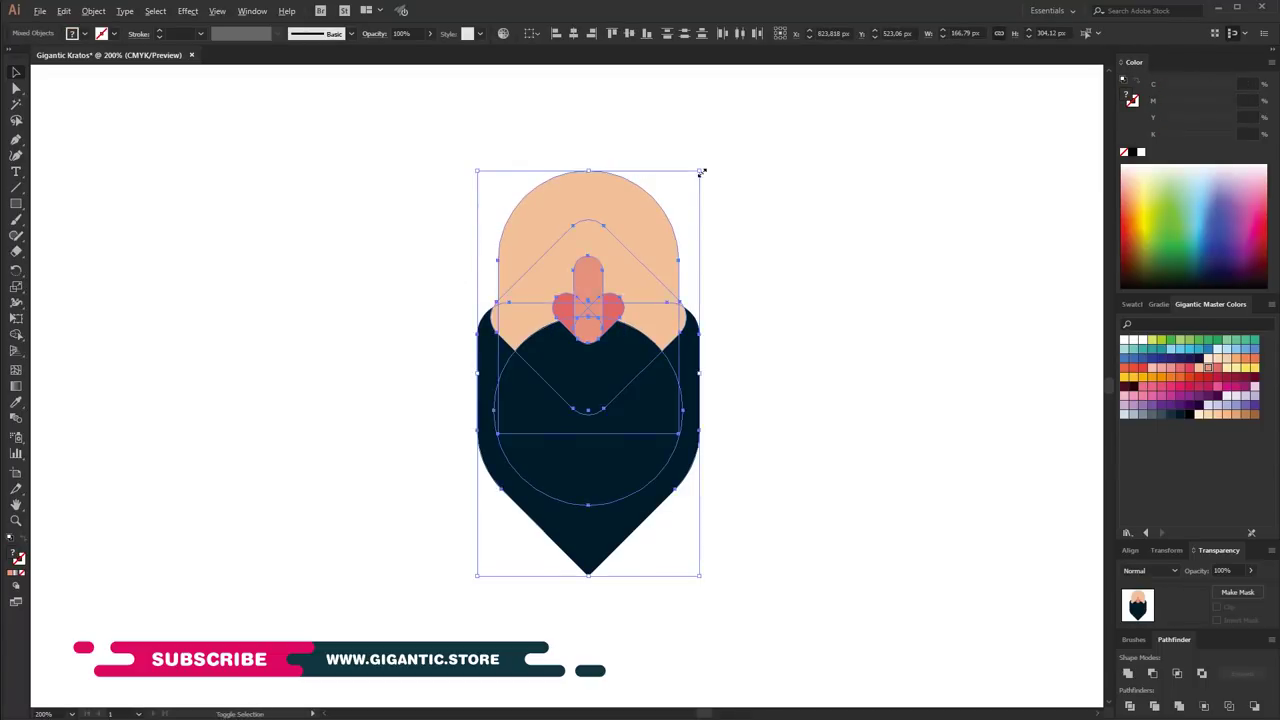
pyautogui.moveTo(700, 171); pyautogui.dragTo(713, 133)
pyautogui.click(608, 523)
pyautogui.click(603, 587)
# Duplicate the beard in black behind, keeping the navy beard raised above it
pyautogui.press('m')
pyautogui.moveTo(429, 391); pyautogui.dragTo(791, 585)
pyautogui.keyDown('shift'); pyautogui.click(671, 403); pyautogui.keyUp('shift')
pyautogui.hotkey('ctrl', 'z')
pyautogui.hotkey('ctrl', 'z')
pyautogui.hotkey('ctrl', 'z')
pyautogui.moveTo(671, 514); pyautogui.dragTo(600, 457)
pyautogui.click(1189, 413)
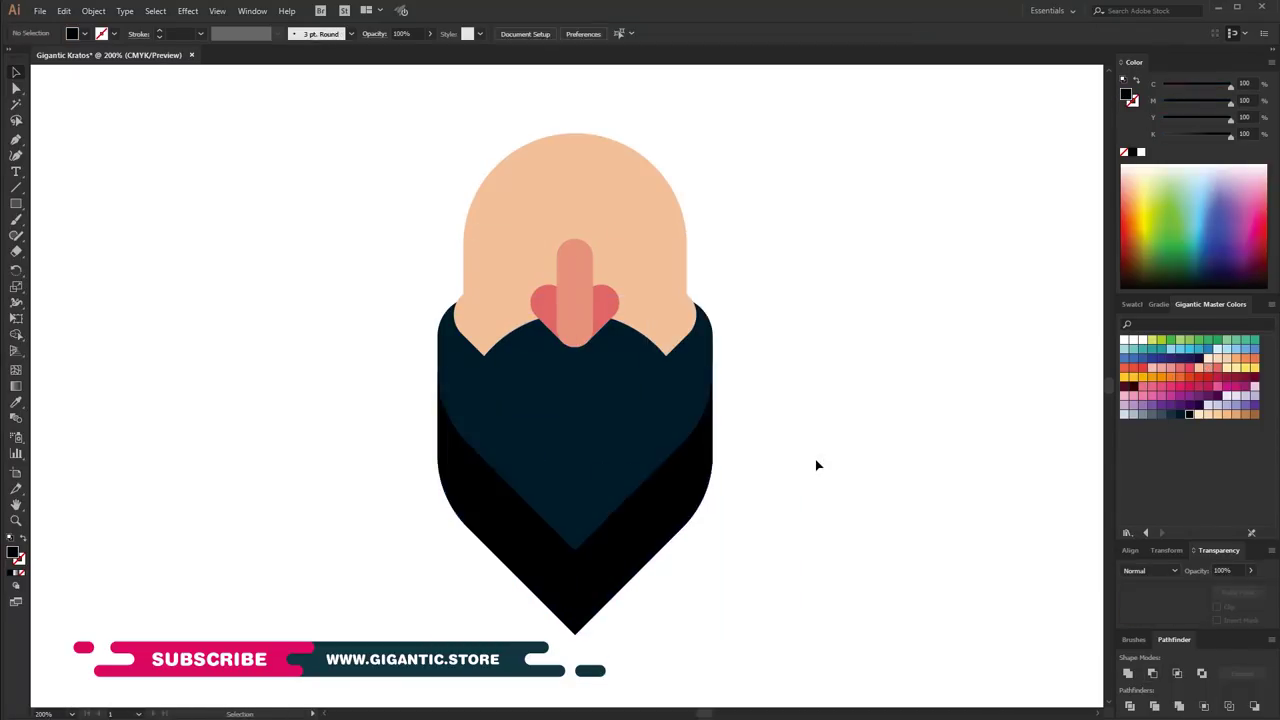
# Draw a small black bar beside the face for a brow
pyautogui.click(817, 463)
pyautogui.scroll(1, 836, 474)
pyautogui.moveTo(813, 362)
pyautogui.mouseDown()
pyautogui.moveTo(895, 383)
pyautogui.moveTo(850, 350)
pyautogui.mouseUp()
# Bend the black bar into an angled, rounded brow and enlarge it
pyautogui.press('a')
pyautogui.click(16, 72)
pyautogui.press('a')
pyautogui.moveTo(903, 263); pyautogui.dragTo(820, 360)
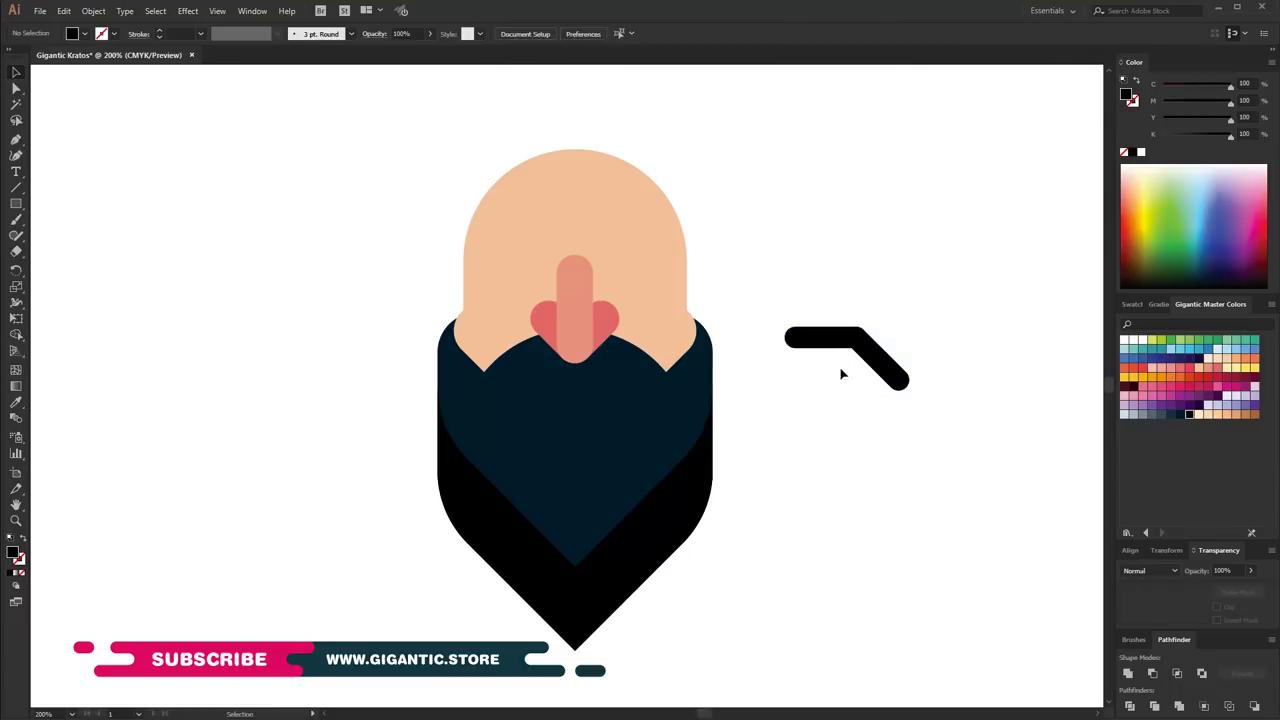
pyautogui.moveTo(790, 337); pyautogui.dragTo(825, 337)
pyautogui.press('v')
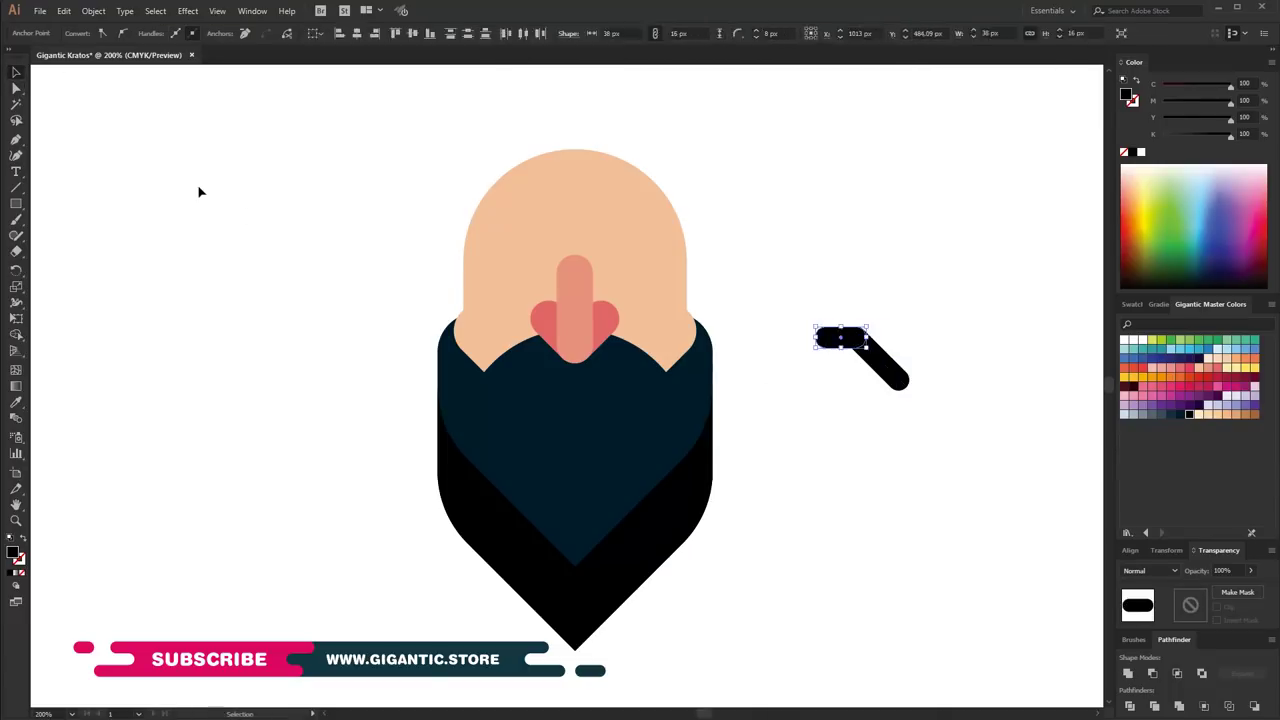
pyautogui.moveTo(920, 317); pyautogui.dragTo(958, 226)
pyautogui.click(899, 421)
# Make a salmon rounded diamond eye patch and place it under the brow
pyautogui.press('m')
pyautogui.moveTo(824, 378)
pyautogui.mouseDown()
pyautogui.moveTo(920, 471)
pyautogui.moveTo(965, 440)
pyautogui.mouseUp()
pyautogui.click(1208, 368)
pyautogui.rightClick(822, 436)
pyautogui.press('a')
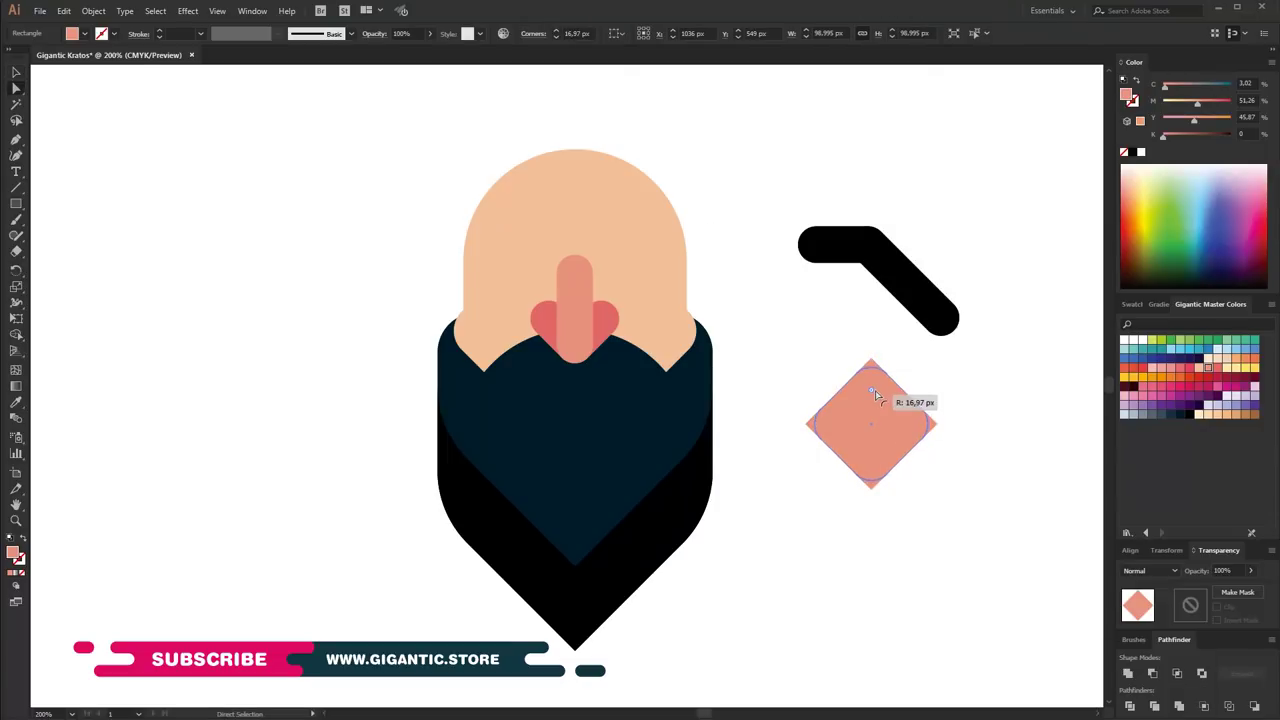
pyautogui.press('v')
pyautogui.moveTo(871, 424); pyautogui.dragTo(850, 299)
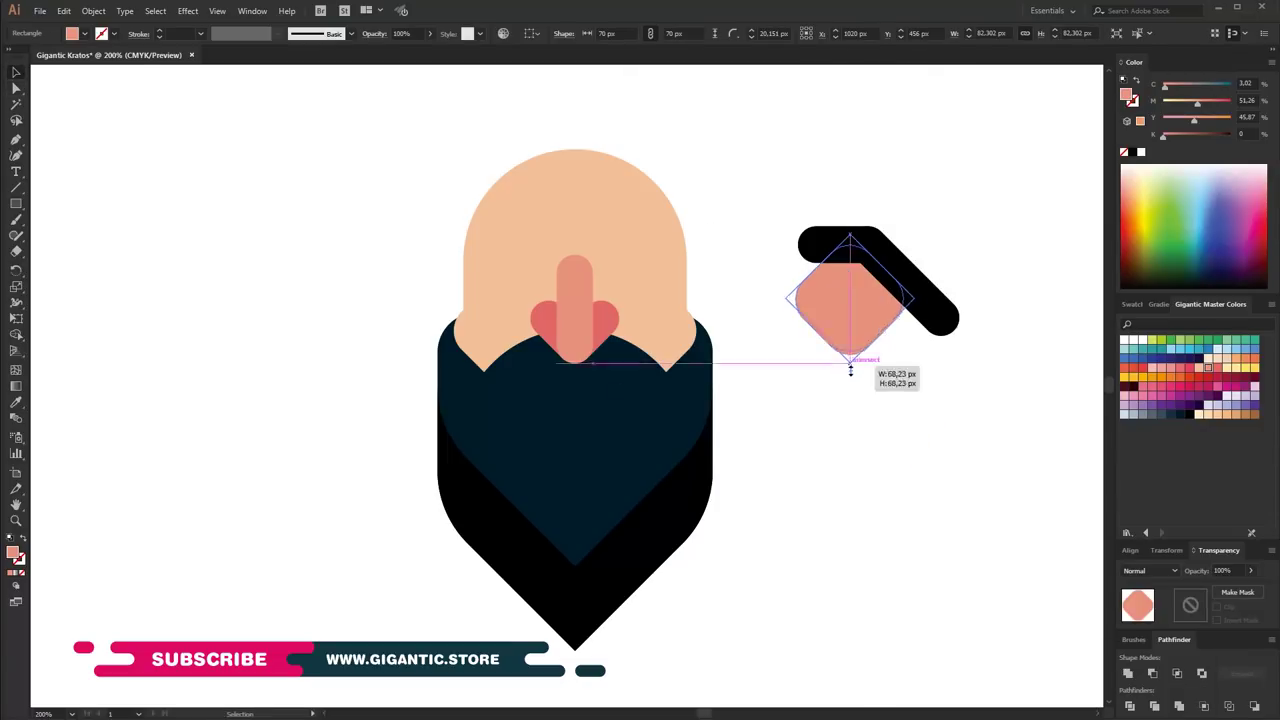
pyautogui.moveTo(850, 369); pyautogui.dragTo(857, 382)
pyautogui.click(876, 392)
# Add a small white pupil, then shrink the eye and brow onto the face's upper left
pyautogui.press('l')
pyautogui.moveTo(913, 473); pyautogui.dragTo(936, 494)
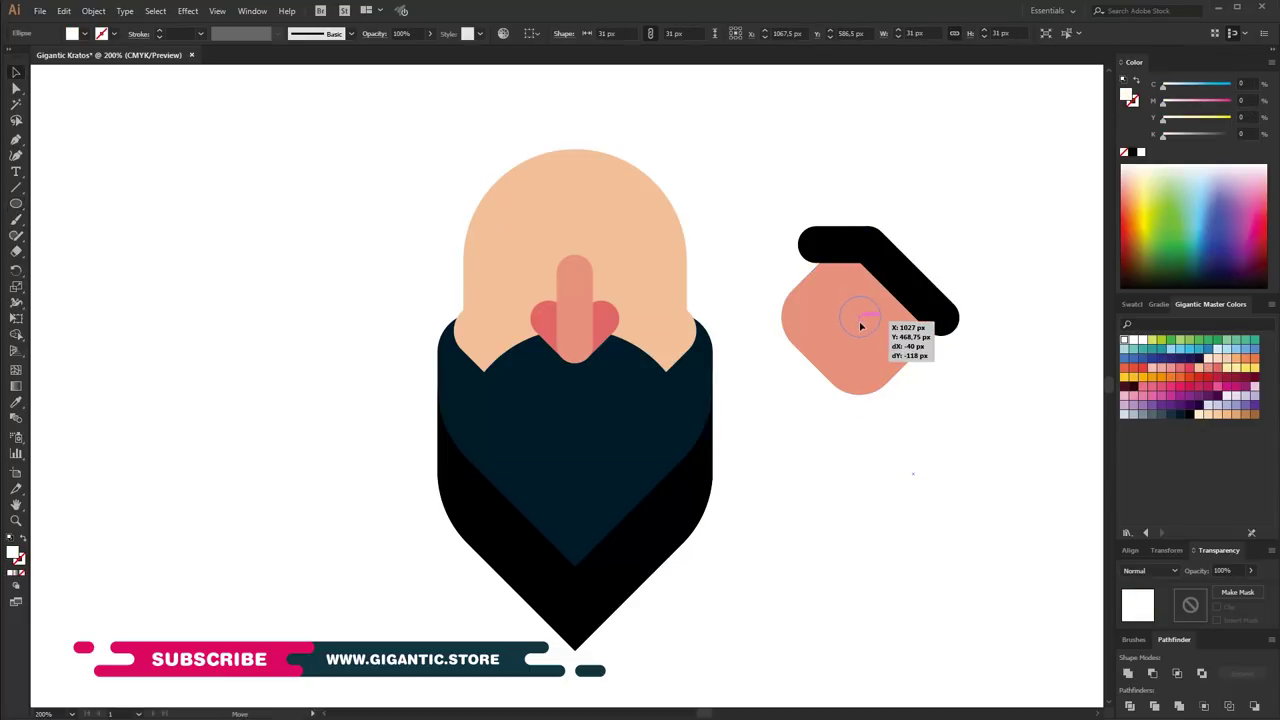
pyautogui.click(930, 390)
pyautogui.moveTo(970, 350); pyautogui.dragTo(878, 448)
pyautogui.moveTo(1005, 216); pyautogui.dragTo(812, 392)
pyautogui.moveTo(960, 226); pyautogui.dragTo(920, 266)
pyautogui.moveTo(832, 266)
pyautogui.mouseDown()
pyautogui.moveTo(470, 231)
pyautogui.moveTo(481, 240)
pyautogui.mouseUp()
# Reflect a copy of the eye and brow onto the face's right side
pyautogui.rightClick(543, 272)
pyautogui.click(757, 443)
pyautogui.click(826, 437)
pyautogui.moveTo(510, 283); pyautogui.dragTo(643, 283)
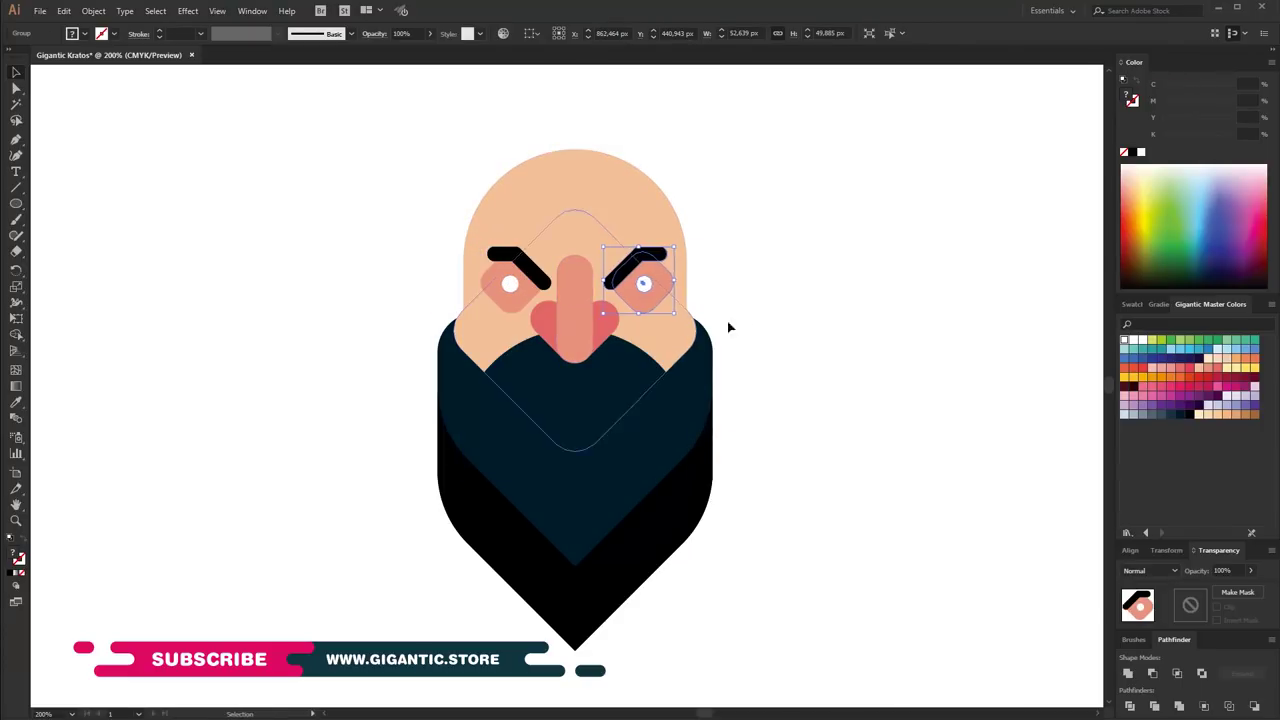
# Draw a wide pink rectangle across the head for the ears
pyautogui.hotkey('ctrl', 'a')
pyautogui.click(725, 222)
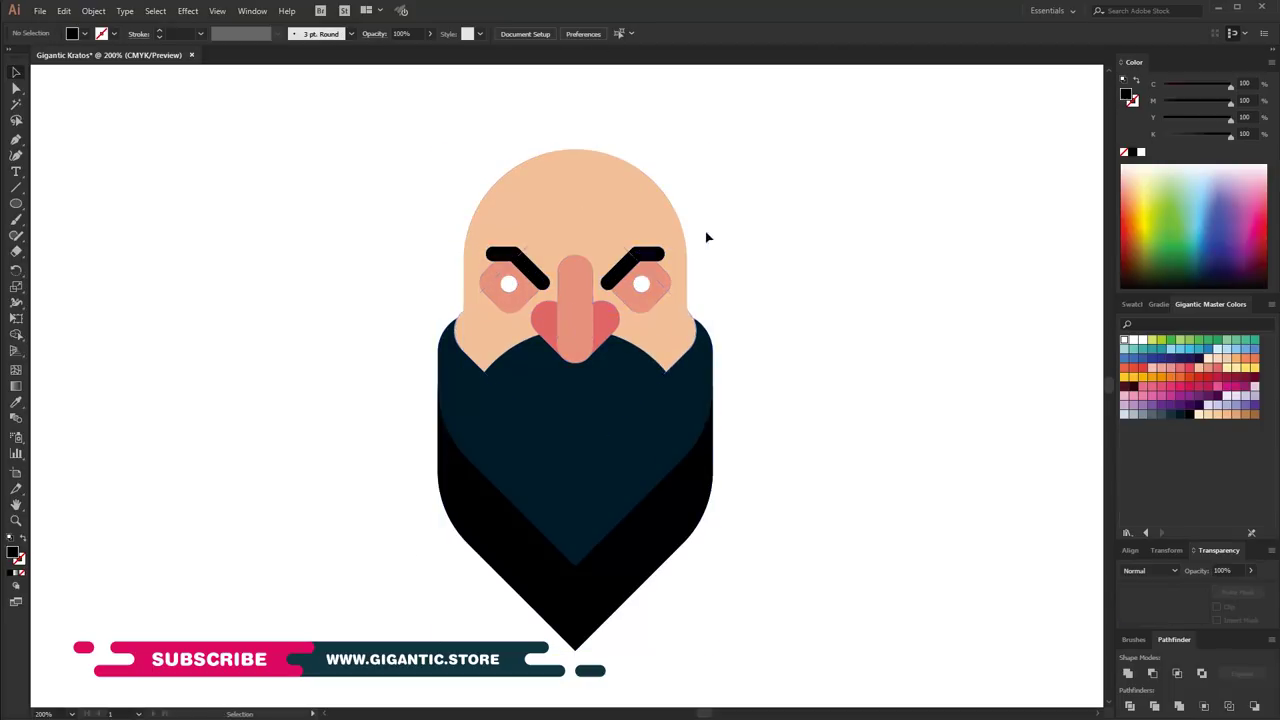
pyautogui.moveTo(709, 284); pyautogui.dragTo(443, 331)
pyautogui.click(1217, 368)
# Fully round the pink ear bar's ends and send it behind the face
pyautogui.press('v')
pyautogui.moveTo(697, 297); pyautogui.dragTo(605, 292)
pyautogui.rightClick(501, 292)
pyautogui.click(686, 551)
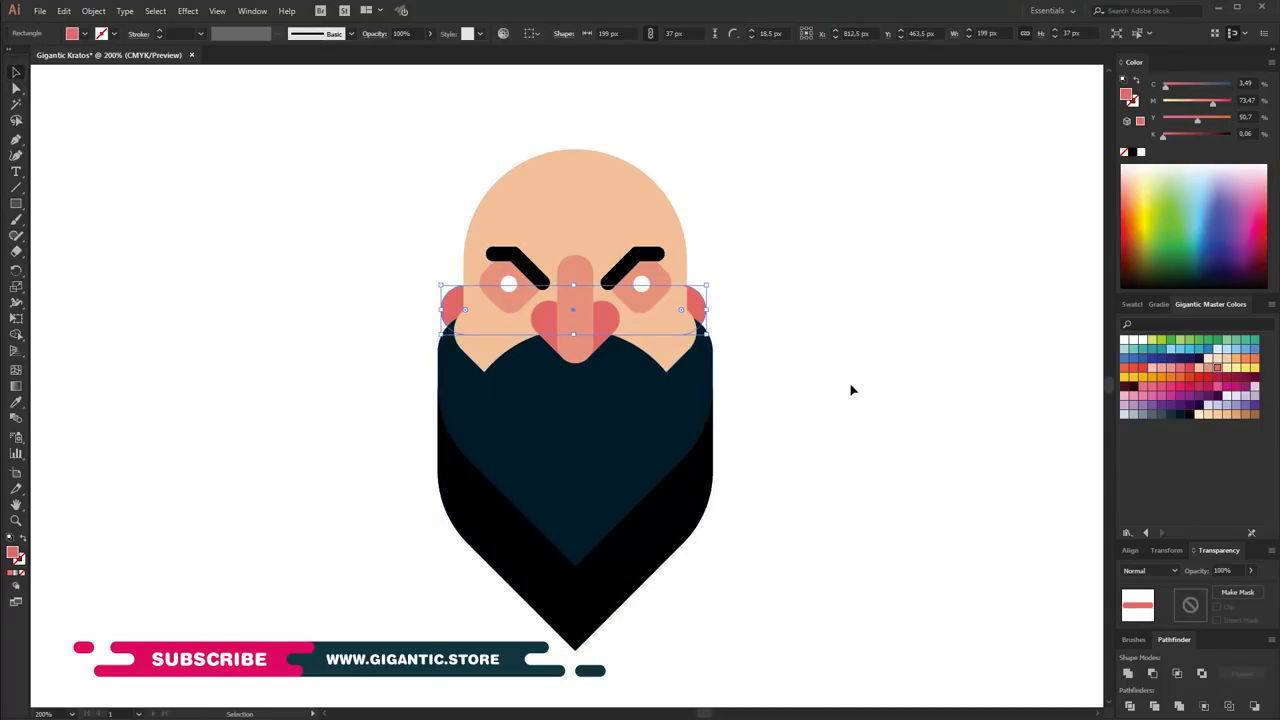
# Reposition the eyes and brows group on the face
pyautogui.click(760, 142)
pyautogui.hotkey('ctrl', 'a')
pyautogui.click(782, 286)
pyautogui.moveTo(510, 285)
pyautogui.mouseDown()
pyautogui.moveTo(597, 310)
pyautogui.moveTo(584, 330)
pyautogui.mouseUp()
pyautogui.click(771, 290)
# Add a small grey highlight on the left brow and draw a circle beside the face
pyautogui.press('v')
pyautogui.click(238, 213)
pyautogui.hotkey('ctrl', '=')
pyautogui.hotkey('ctrl', '=')
pyautogui.moveTo(452, 262); pyautogui.dragTo(456, 266)
pyautogui.press('a')
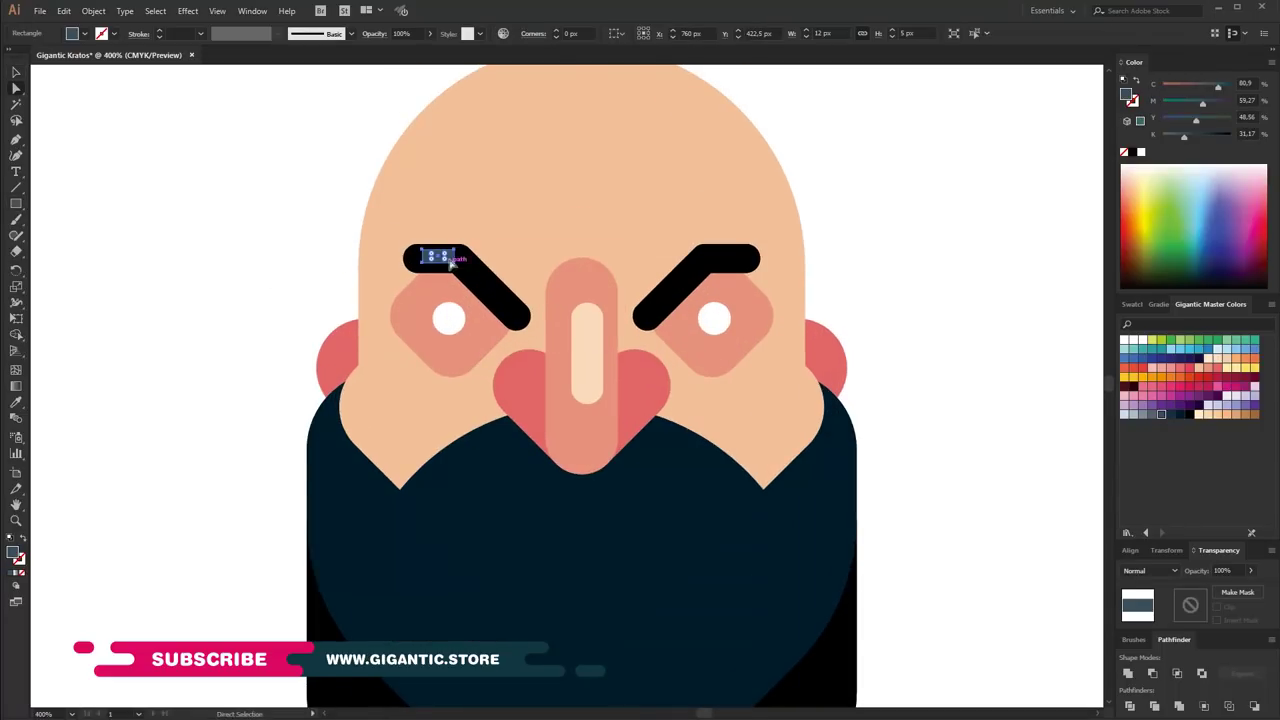
pyautogui.hotkey('ctrl', 'shift', 'a')
pyautogui.hotkey('ctrl', '-')
pyautogui.hotkey('ctrl', '-')
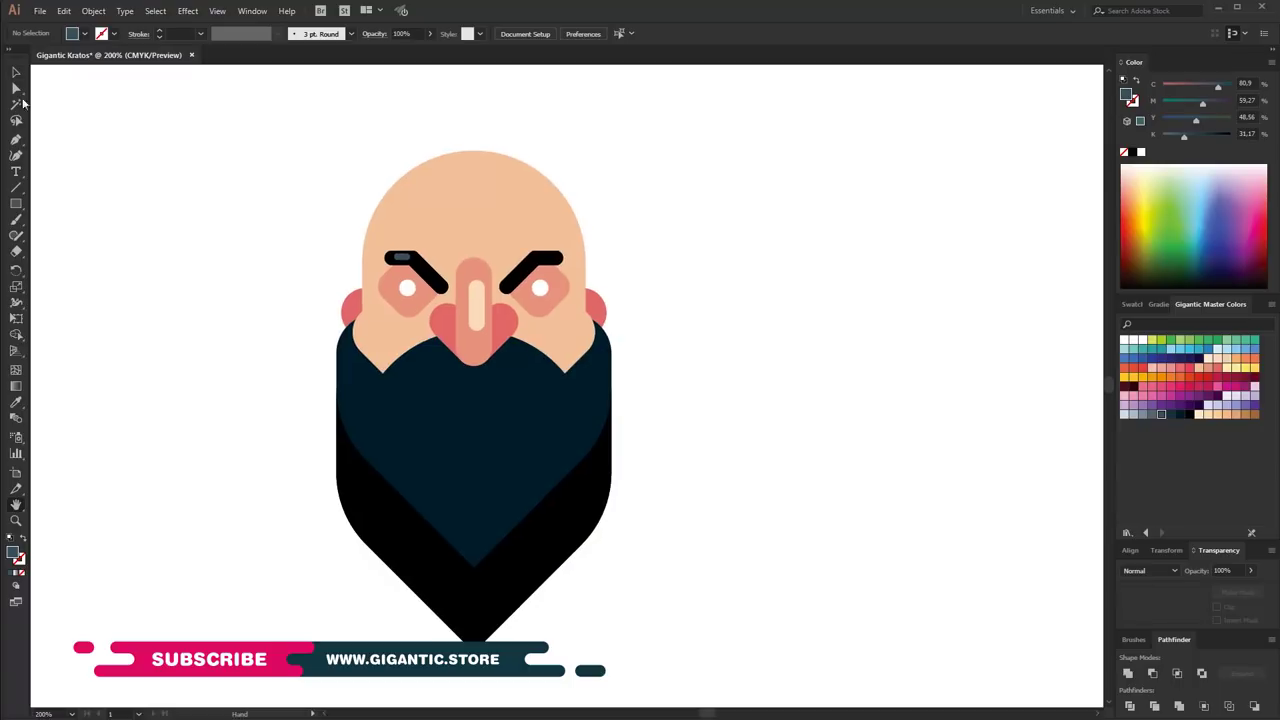
pyautogui.press('l')
pyautogui.moveTo(708, 330); pyautogui.dragTo(876, 498)
# Turn the peach circle's lower outline into a round-capped arc and outline its stroke
pyautogui.click(1200, 369)
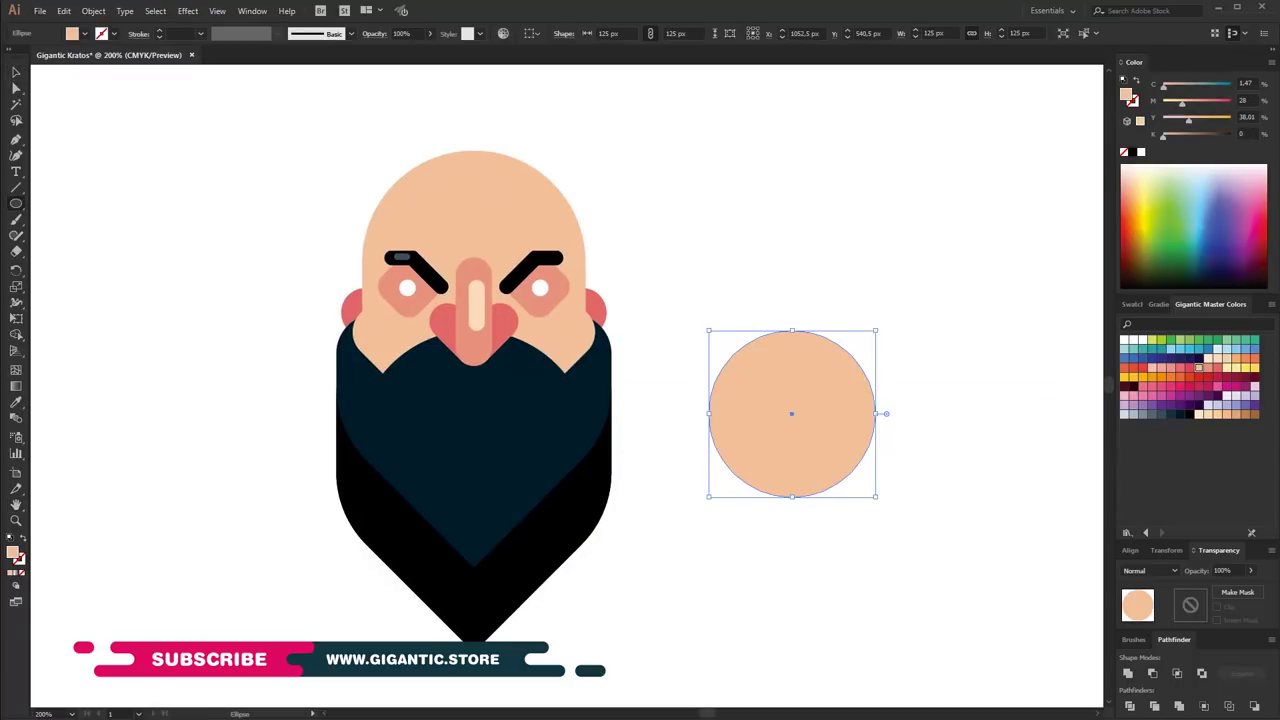
pyautogui.hotkey('shift', 'x')
pyautogui.press('a')
pyautogui.moveTo(686, 348); pyautogui.dragTo(816, 588)
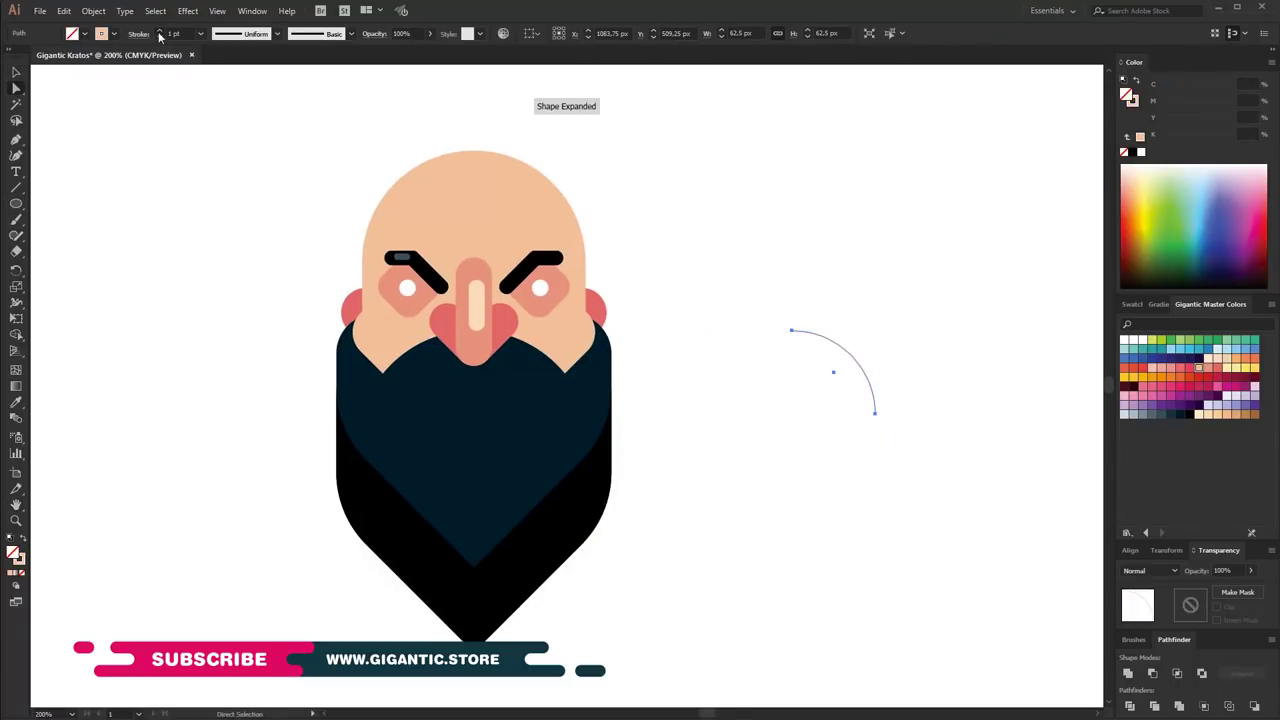
pyautogui.click(145, 35)
pyautogui.click(66, 73)
pyautogui.click(93, 10)
pyautogui.click(320, 340)
# Rotate the arc into an arch, stack a copy above, and duplicate both behind
pyautogui.press('v')
pyautogui.moveTo(901, 437); pyautogui.dragTo(934, 403)
pyautogui.moveTo(860, 370); pyautogui.dragTo(857, 349)
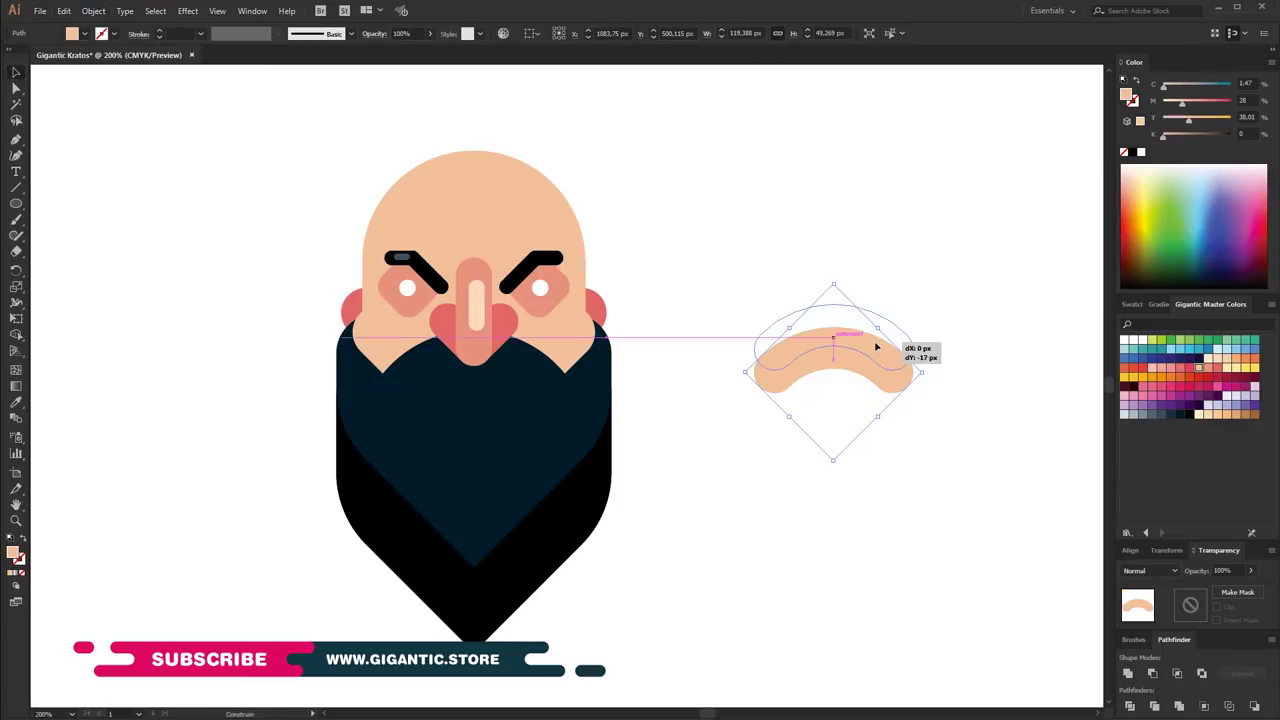
pyautogui.hotkey('ctrl', 'shift', 'a')
pyautogui.moveTo(925, 315); pyautogui.dragTo(757, 397)
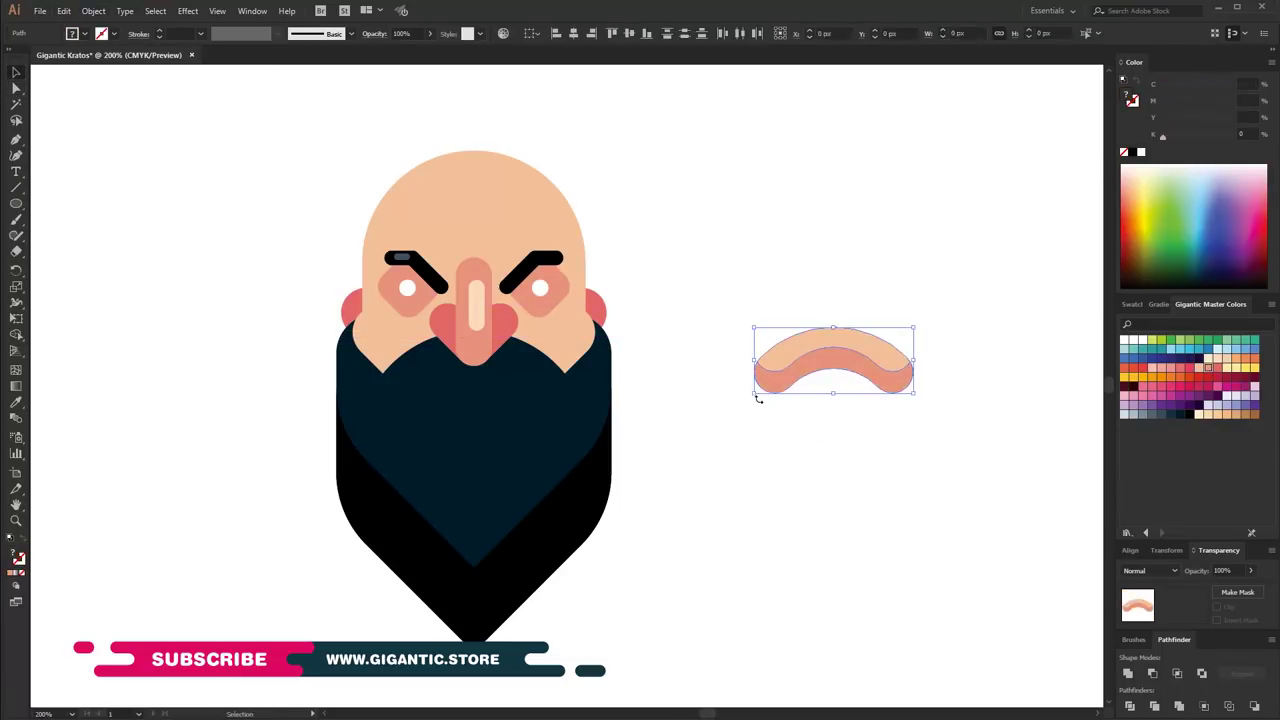
pyautogui.moveTo(845, 370); pyautogui.dragTo(845, 385)
# Make the copy black, send it to back, and move the arches onto the beard as a mustache
pyautogui.click(1189, 413)
pyautogui.rightClick(800, 366)
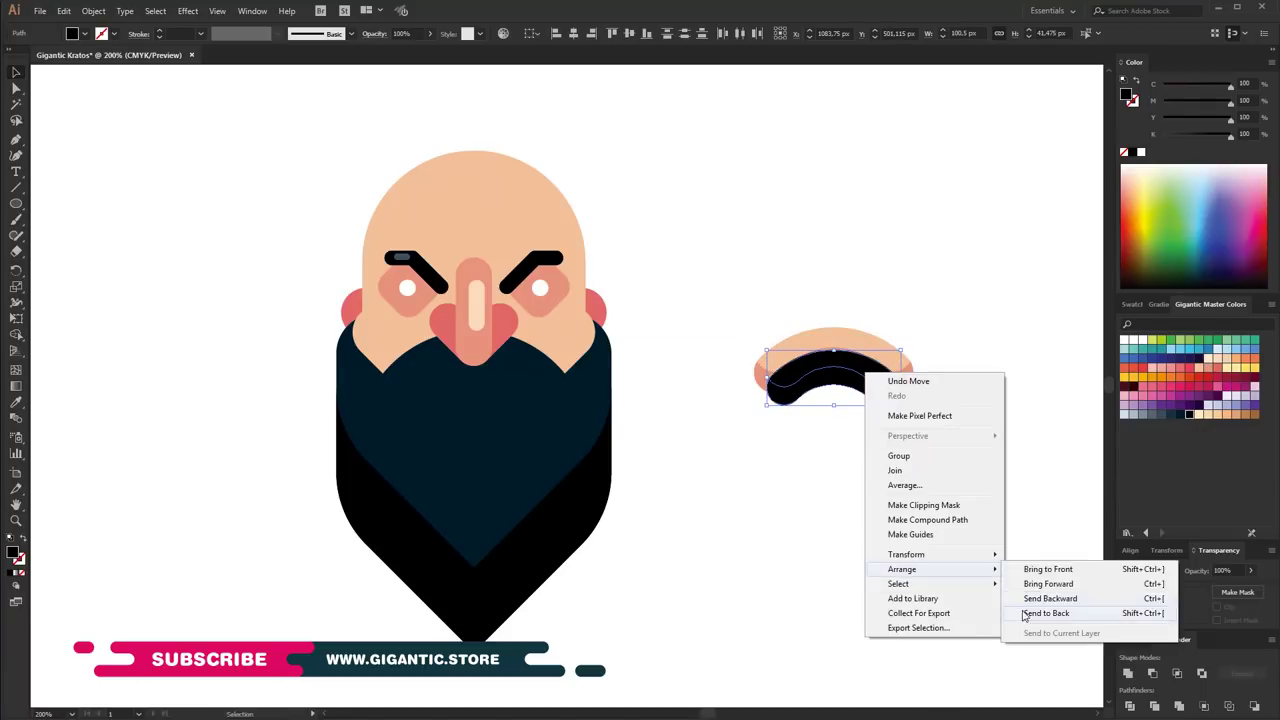
pyautogui.click(1057, 697)
pyautogui.rightClick(871, 345)
pyautogui.click(860, 352)
pyautogui.moveTo(851, 360)
pyautogui.mouseDown()
pyautogui.moveTo(514, 404)
pyautogui.moveTo(492, 520)
pyautogui.mouseUp()
pyautogui.click(705, 372)
# Fill a small beard bar dark blue-grey, round its corners, and draw another rectangle
pyautogui.click(1161, 416)
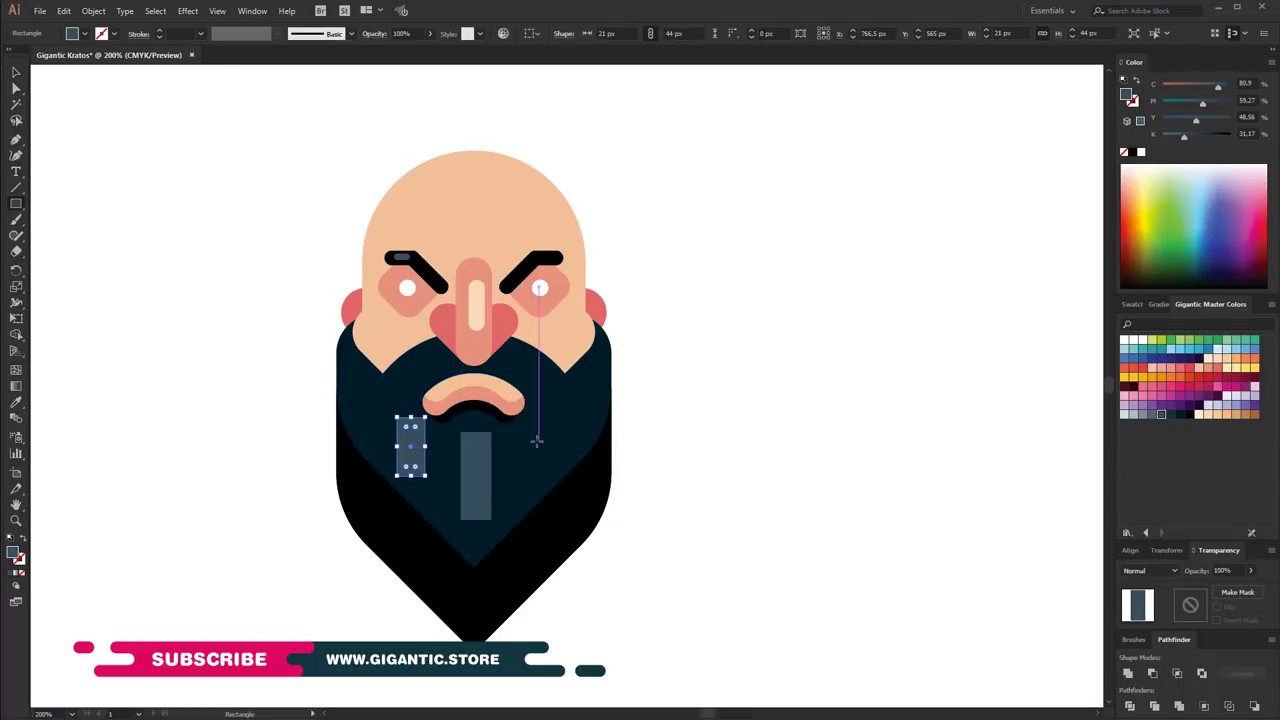
pyautogui.click(16, 88)
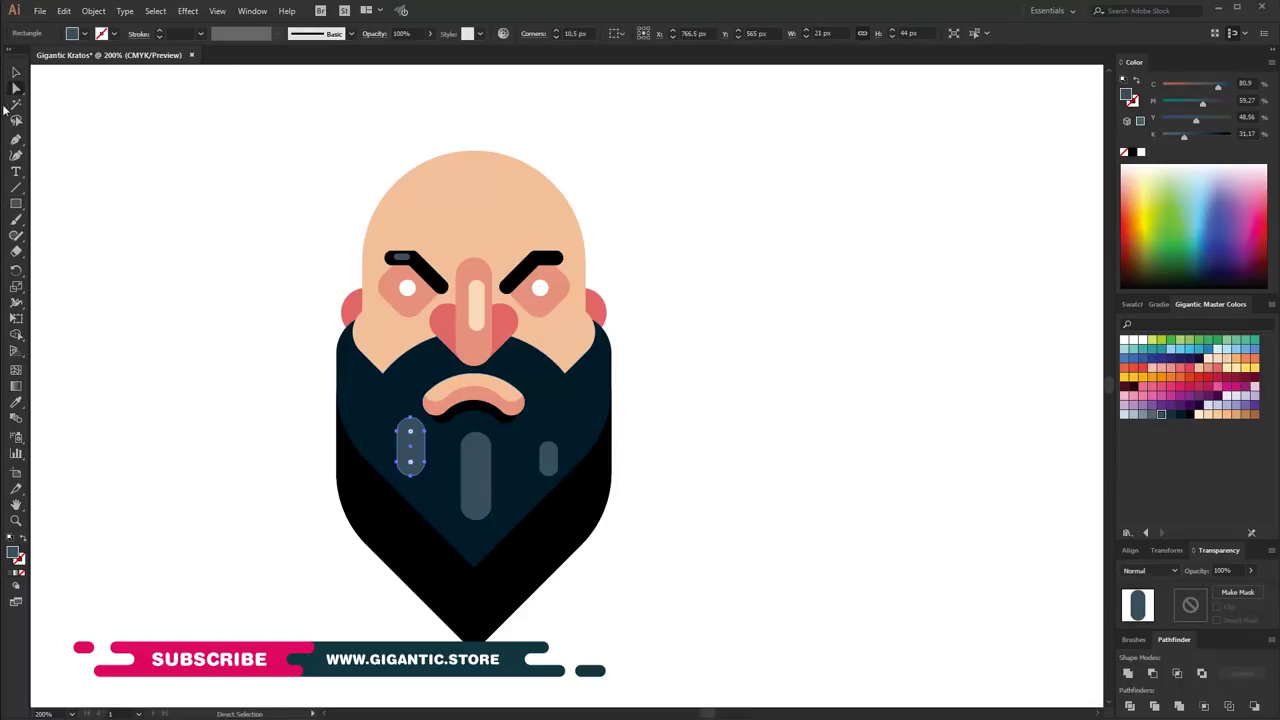
pyautogui.press('m')
pyautogui.moveTo(755, 260)
pyautogui.mouseDown()
pyautogui.moveTo(812, 503)
pyautogui.moveTo(791, 368)
pyautogui.moveTo(872, 388)
pyautogui.mouseUp()
# Fill the bar pink, unite it with a rotated copy, and rotate the bent band
pyautogui.click(1180, 386)
pyautogui.press('v')
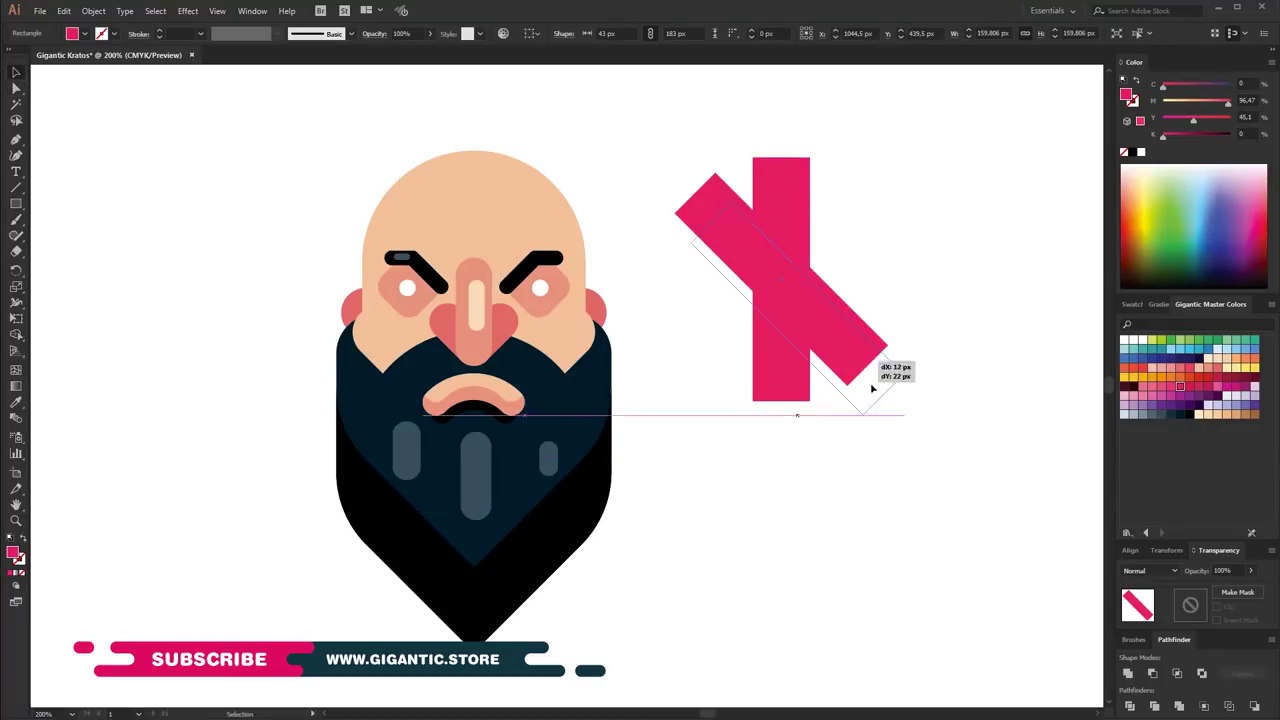
pyautogui.moveTo(855, 461); pyautogui.dragTo(855, 461)
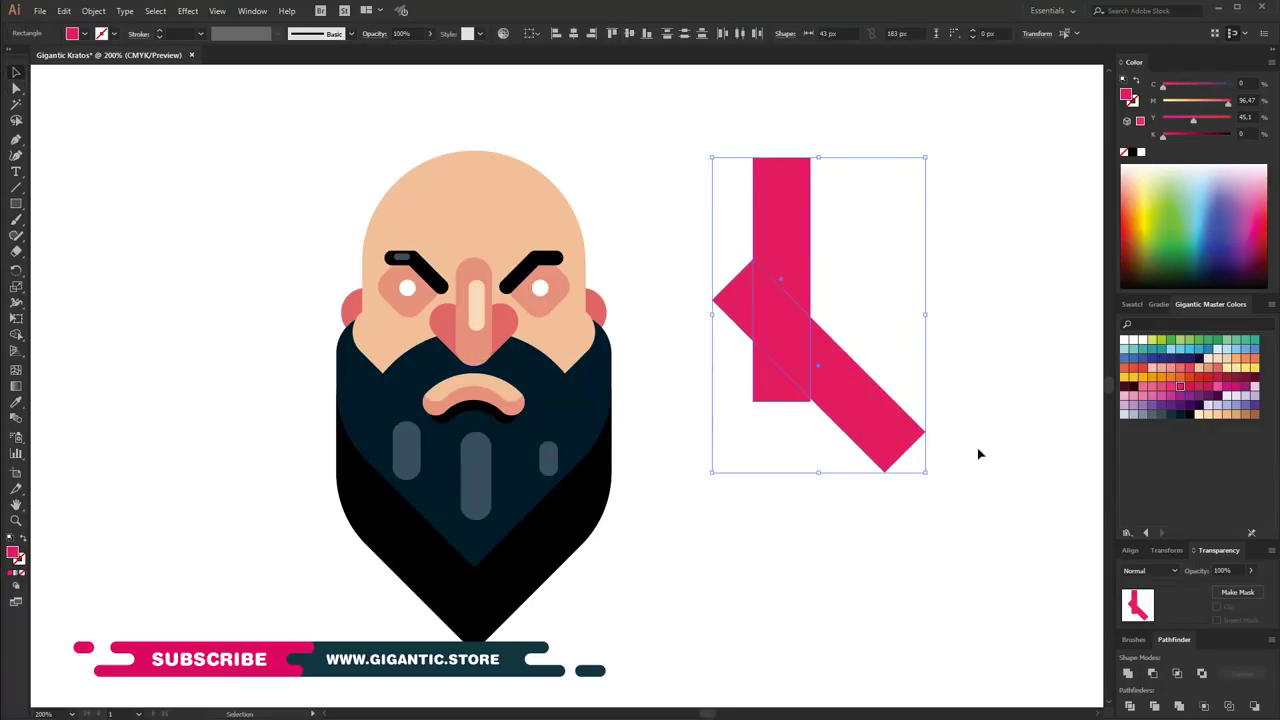
pyautogui.click(1131, 708)
pyautogui.moveTo(931, 154); pyautogui.dragTo(980, 262)
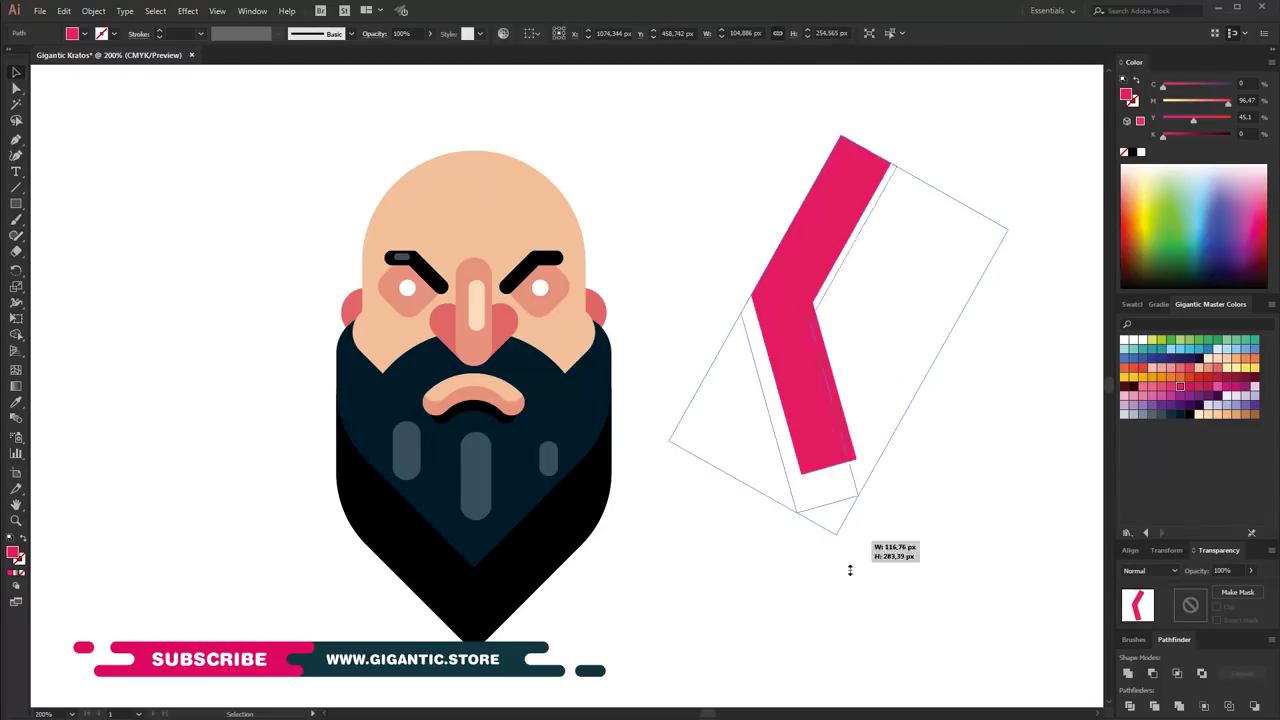
pyautogui.moveTo(836, 494); pyautogui.dragTo(880, 585)
# Place the band over the right eye and cut a pointed end with a square
pyautogui.moveTo(780, 488)
pyautogui.mouseDown()
pyautogui.moveTo(570, 360)
pyautogui.moveTo(751, 451)
pyautogui.moveTo(857, 223)
pyautogui.moveTo(621, 389)
pyautogui.moveTo(586, 345)
pyautogui.mouseUp()
pyautogui.press('Left')
pyautogui.press('Left')
pyautogui.press('Left')
pyautogui.press('Down')
pyautogui.press('Down')
pyautogui.press('Down')
pyautogui.moveTo(692, 394)
pyautogui.mouseDown()
pyautogui.moveTo(843, 543)
pyautogui.moveTo(914, 523)
pyautogui.mouseUp()
pyautogui.press('v')
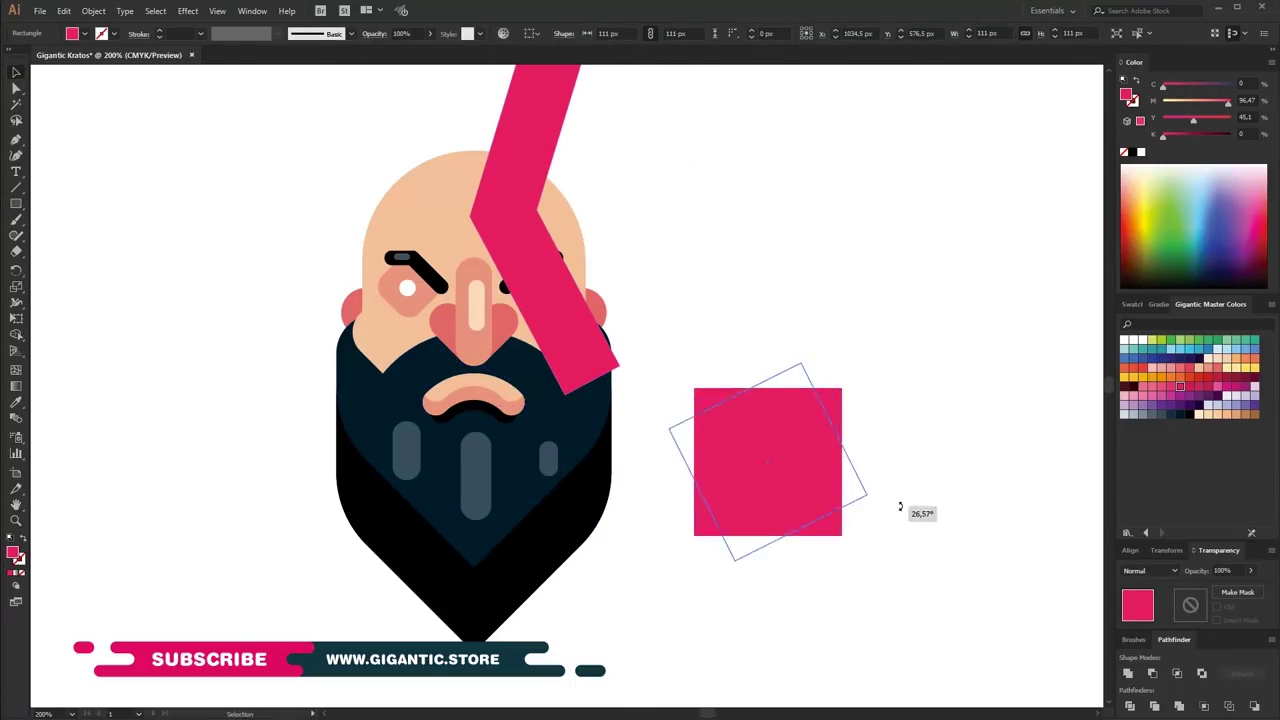
pyautogui.moveTo(760, 435)
pyautogui.mouseDown()
pyautogui.moveTo(617, 373)
pyautogui.moveTo(684, 383)
pyautogui.moveTo(636, 390)
pyautogui.moveTo(700, 368)
pyautogui.mouseUp()
pyautogui.keyDown('shift'); pyautogui.click(540, 150); pyautogui.keyUp('shift')
# Clip the pink band inside the head shape and ungroup the eye shapes
pyautogui.click(1152, 673)
pyautogui.click(561, 229)
pyautogui.keyDown('shift'); pyautogui.click(530, 150); pyautogui.keyUp('shift')
pyautogui.rightClick(545, 266)
pyautogui.click(570, 345)
pyautogui.rightClick(503, 290)
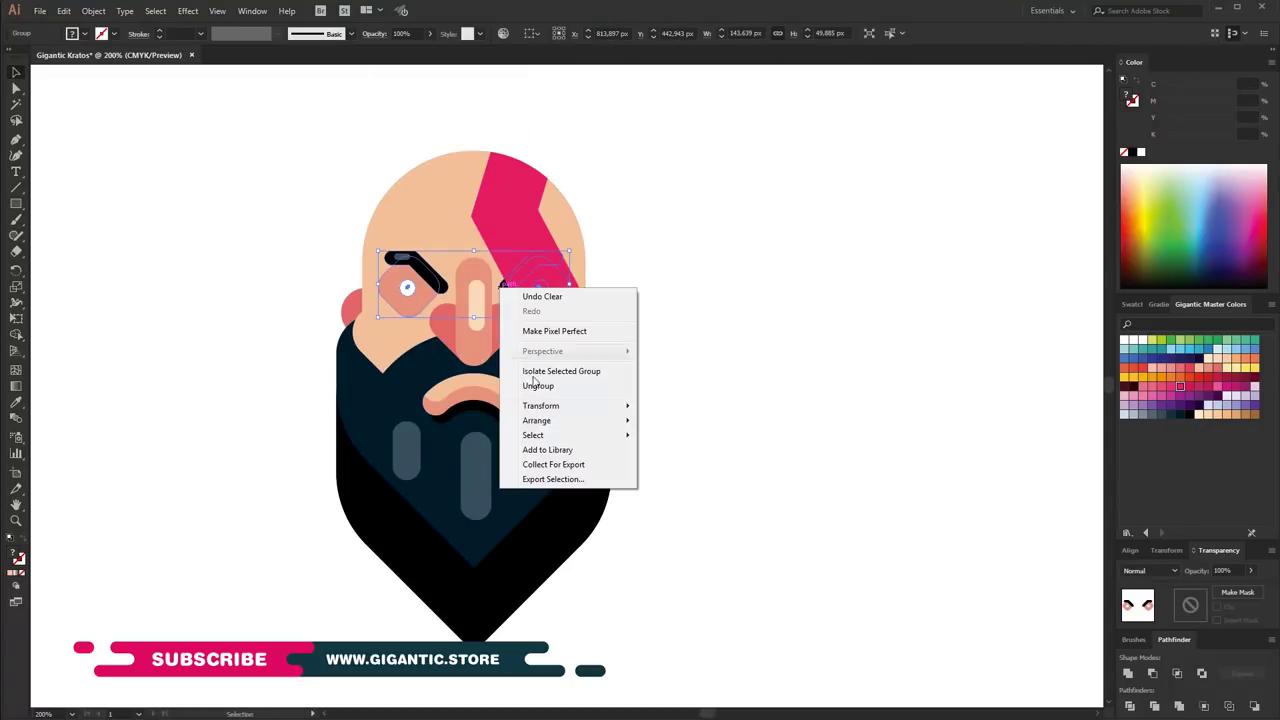
pyautogui.click(665, 450)
# Stretch the pink band's top anchor points up and to the right
pyautogui.doubleClick(563, 280)
pyautogui.click(586, 286)
pyautogui.doubleClick(681, 328)
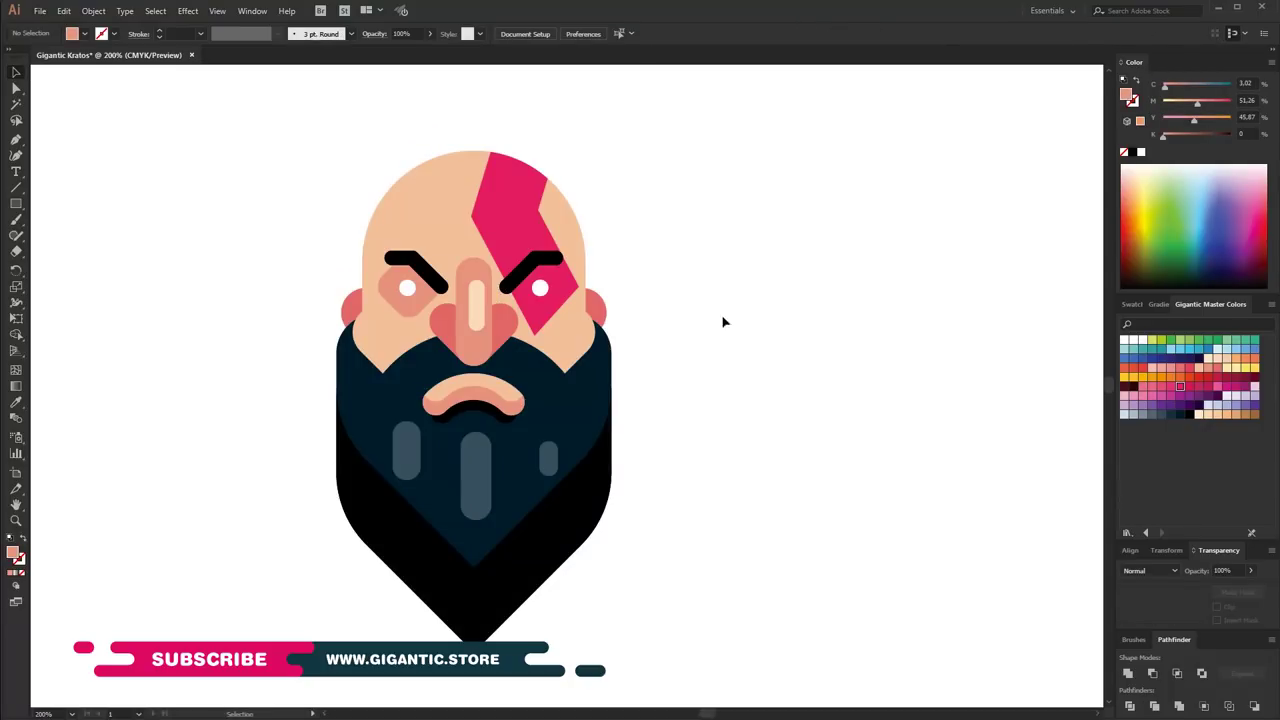
pyautogui.click(565, 303)
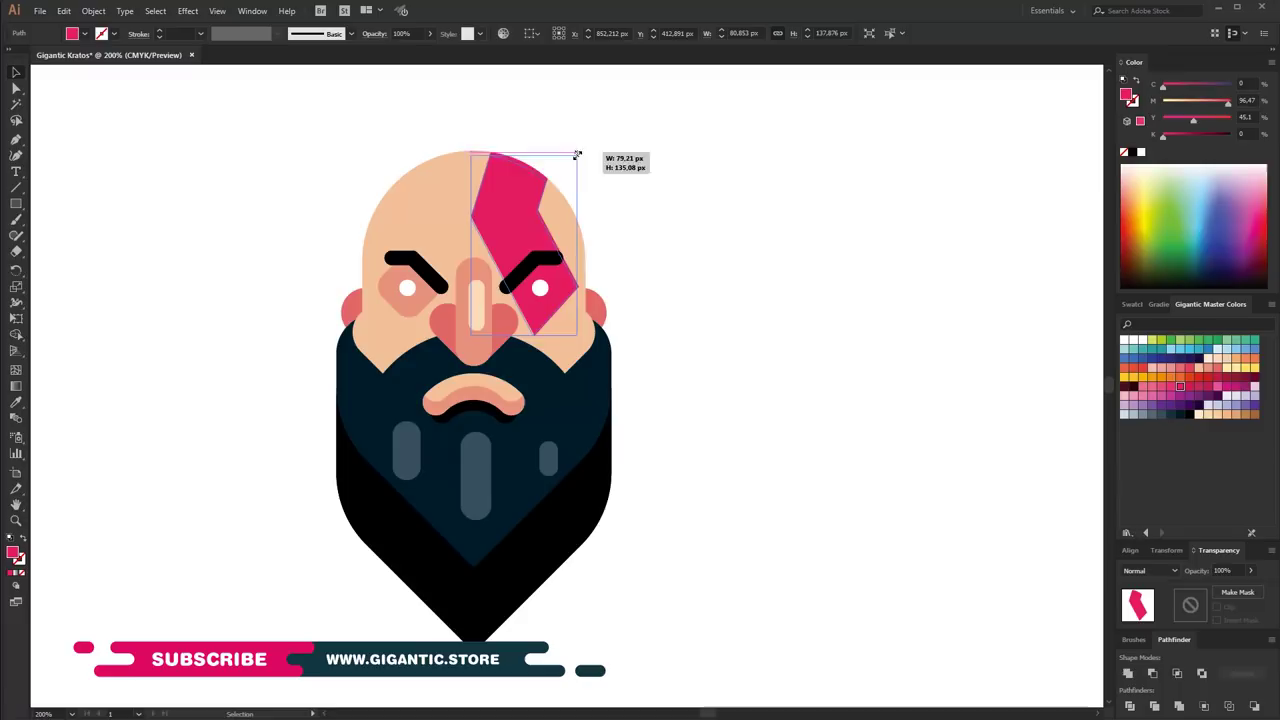
pyautogui.press('a')
pyautogui.click(535, 193)
pyautogui.moveTo(535, 193); pyautogui.dragTo(554, 171)
# Select the head group and zoom in closely on the face
pyautogui.press('v')
pyautogui.click(490, 196)
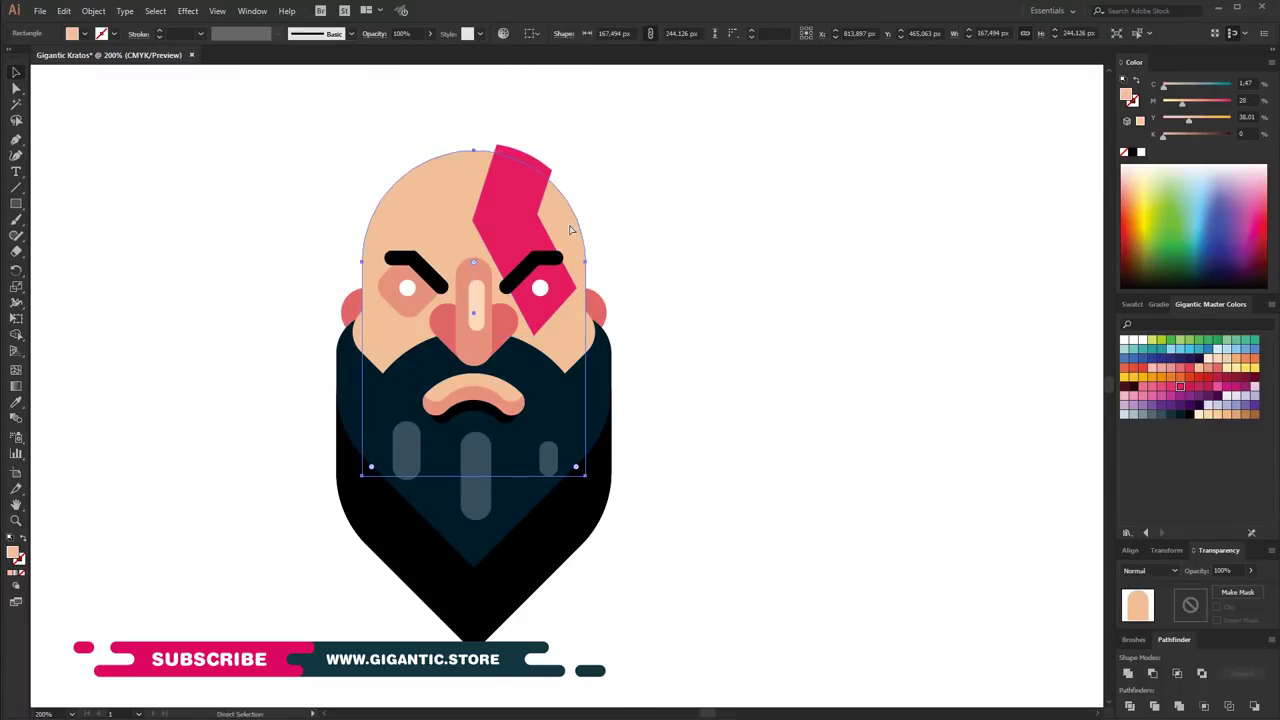
pyautogui.press('Delete')
pyautogui.keyDown('alt'); pyautogui.scroll(3, 568, 267); pyautogui.keyUp('alt')
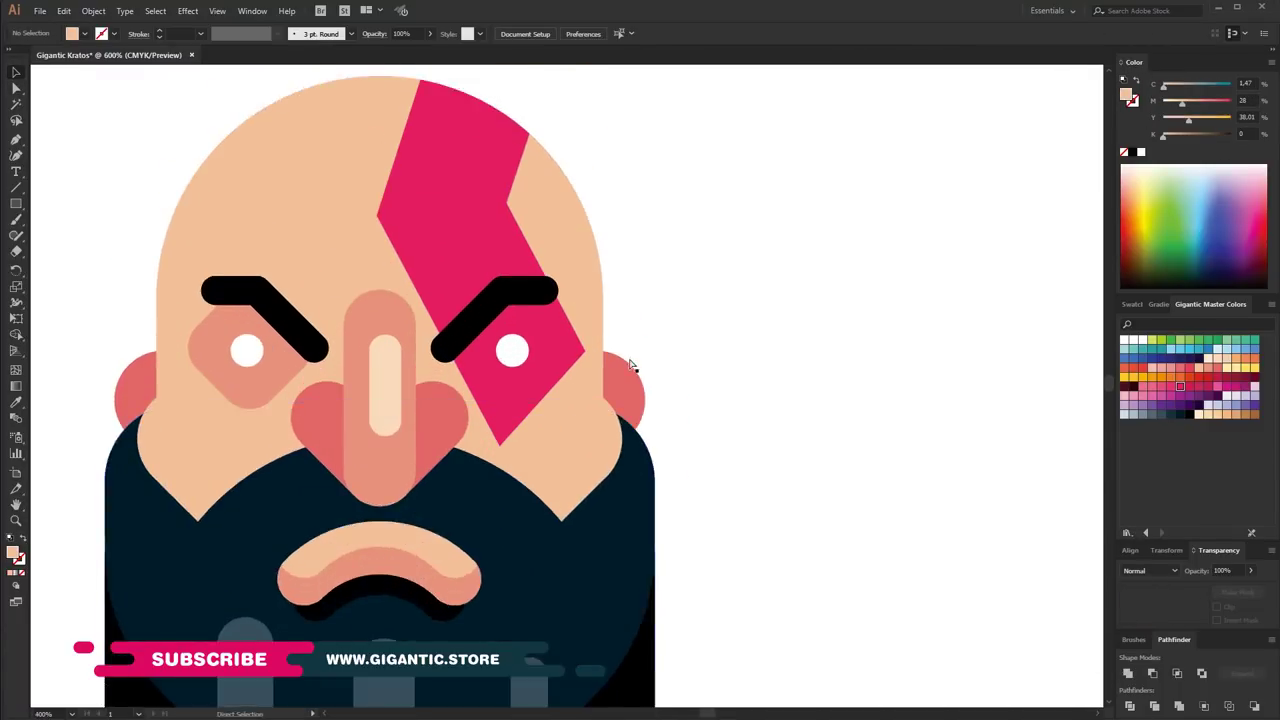
# Intersect an offset copy of the right eyebrow with the band and darken the overlap
pyautogui.rightClick(508, 252)
pyautogui.click(546, 349)
pyautogui.click(477, 266)
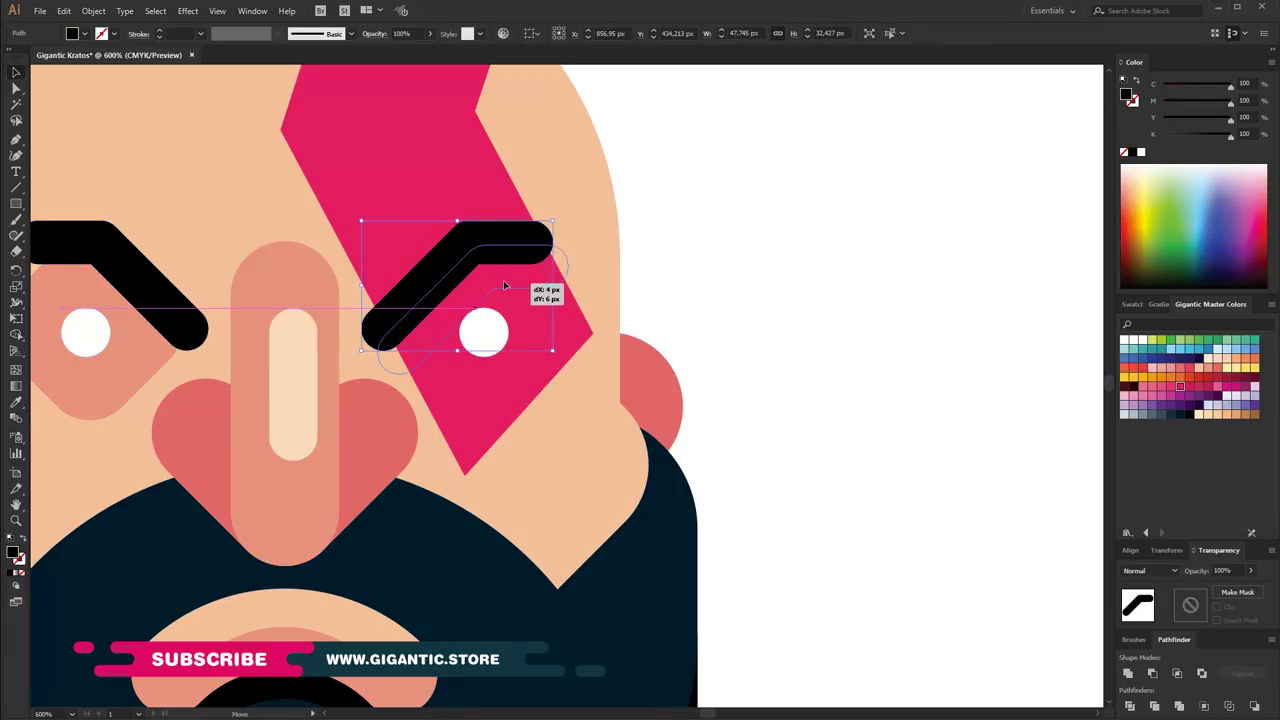
pyautogui.moveTo(503, 280); pyautogui.dragTo(505, 281)
pyautogui.click(531, 360)
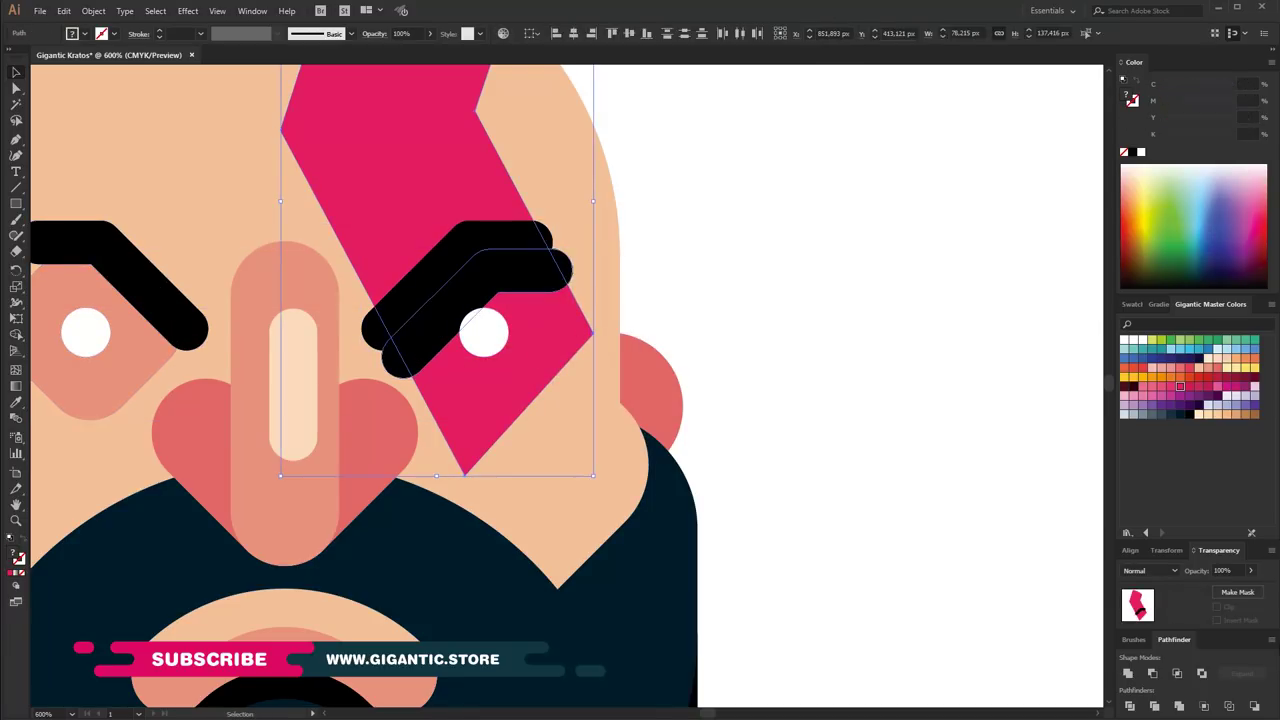
pyautogui.rightClick(550, 305)
pyautogui.click(1177, 673)
pyautogui.moveTo(1164, 137); pyautogui.dragTo(1189, 137)
pyautogui.rightClick(503, 238)
pyautogui.click(791, 374)
pyautogui.hotkey('ctrl', '-')
pyautogui.hotkey('ctrl', '-')
pyautogui.hotkey('ctrl', '-')
# Shrink a copy of the head shape into a light peach outline for the highlight
pyautogui.hotkey('ctrl', 'a')
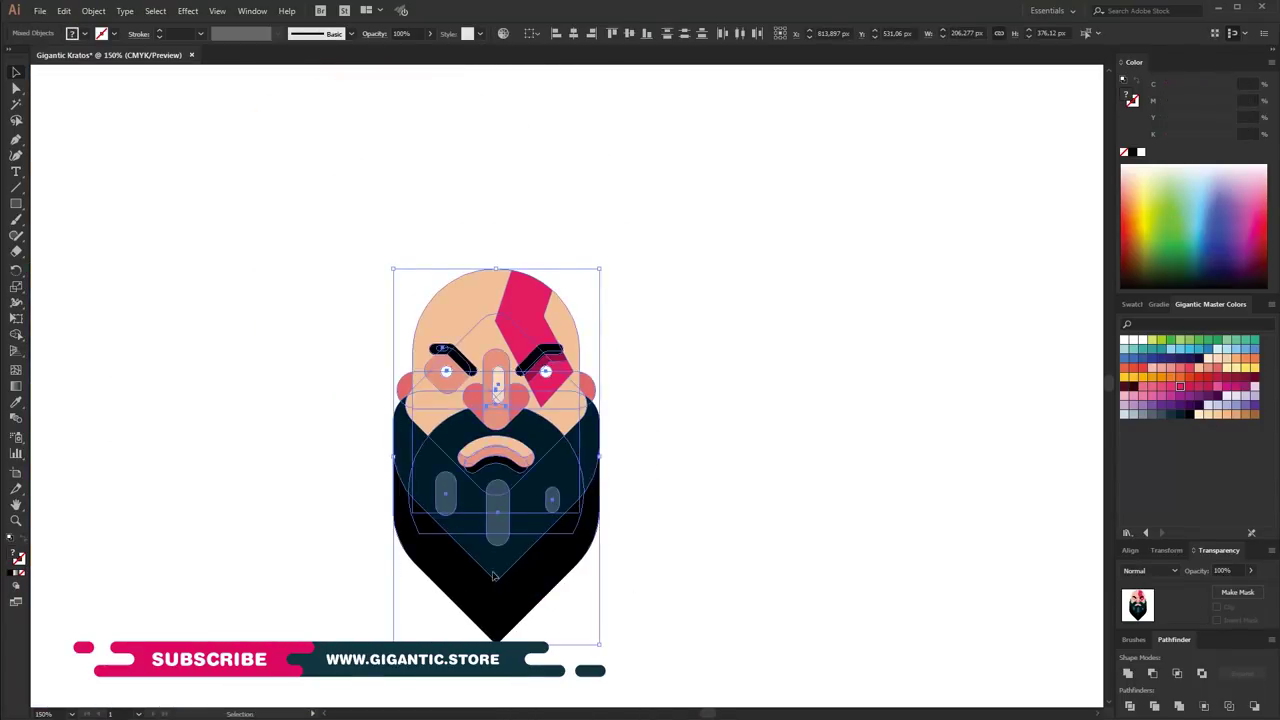
pyautogui.click(530, 300)
pyautogui.moveTo(617, 251); pyautogui.dragTo(607, 260)
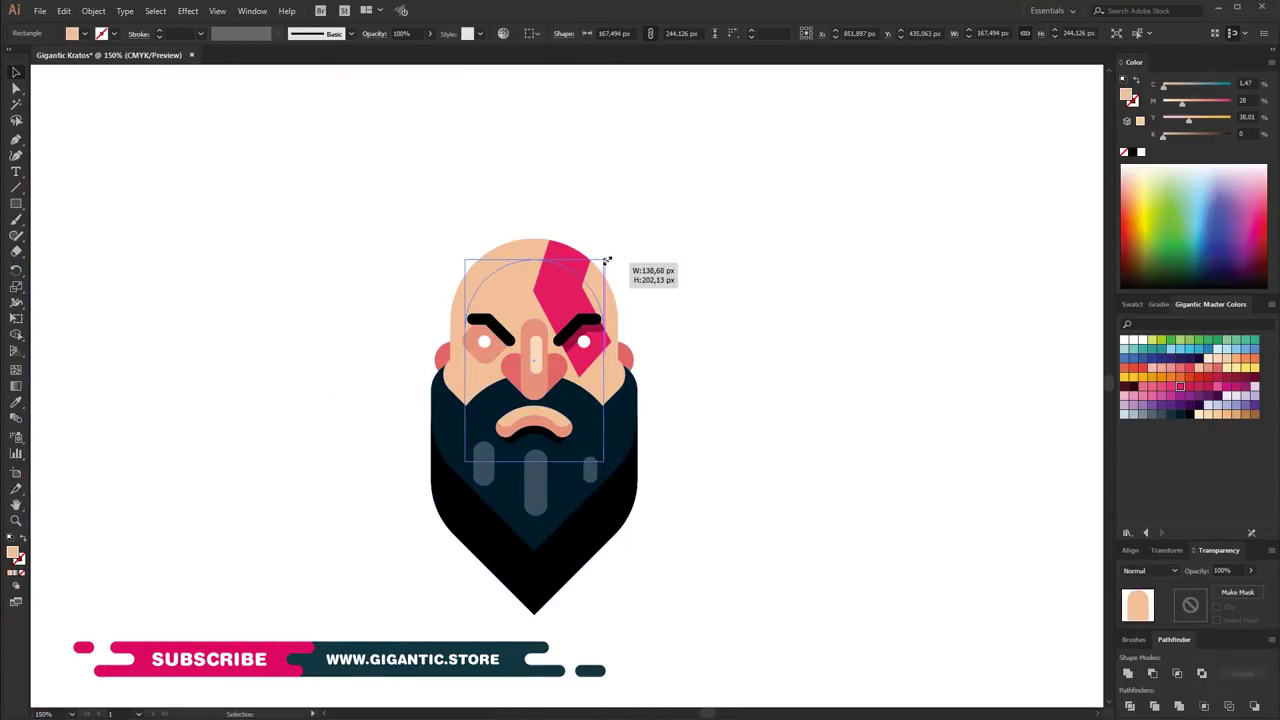
pyautogui.click(1215, 360)
pyautogui.hotkey('shift', 'x')
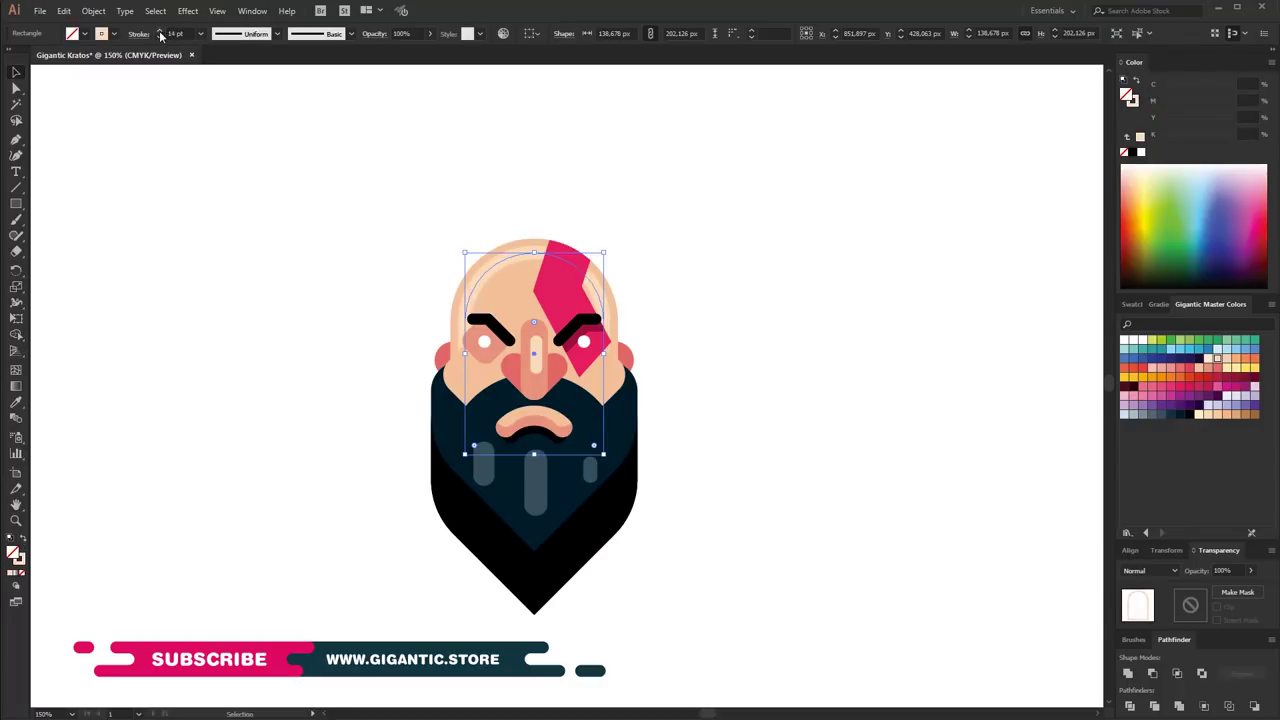
pyautogui.hotkey('shift', 'x')
pyautogui.click(20, 565)
# Trim the peach outline to a curved shine and convert it into a filled shape
pyautogui.press('p')
pyautogui.click(469, 296)
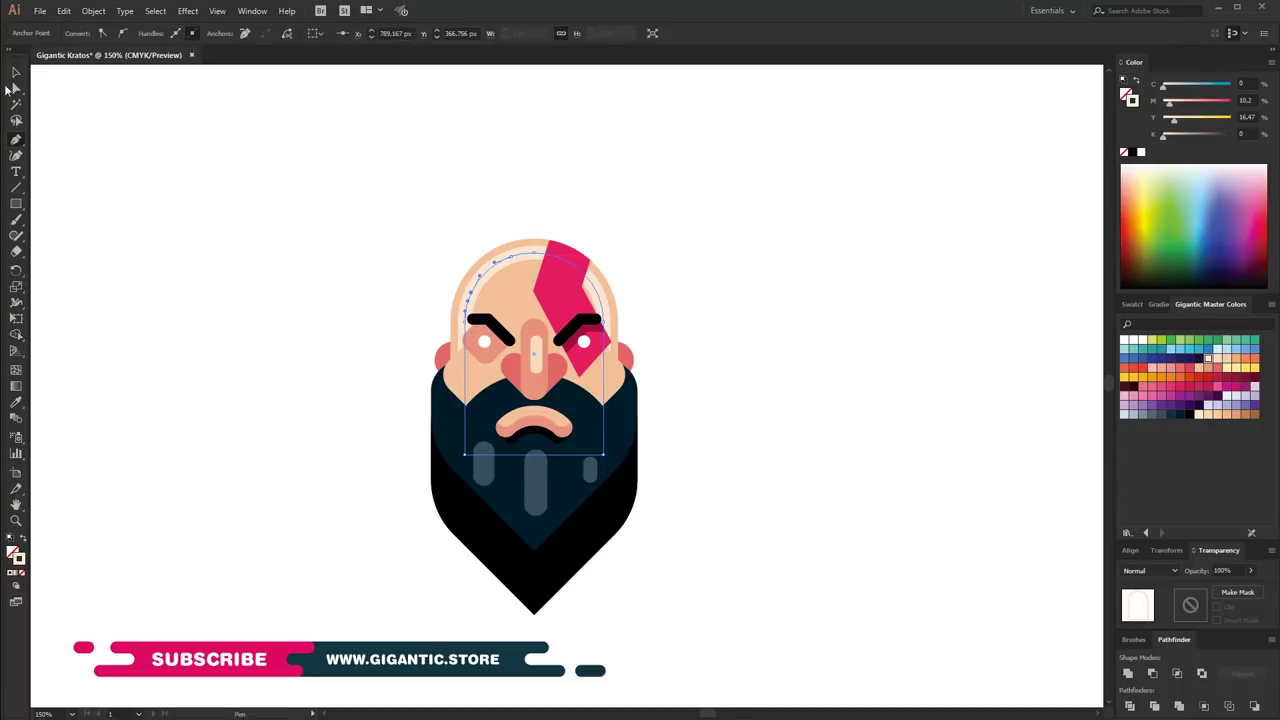
pyautogui.click(14, 88)
pyautogui.click(464, 323)
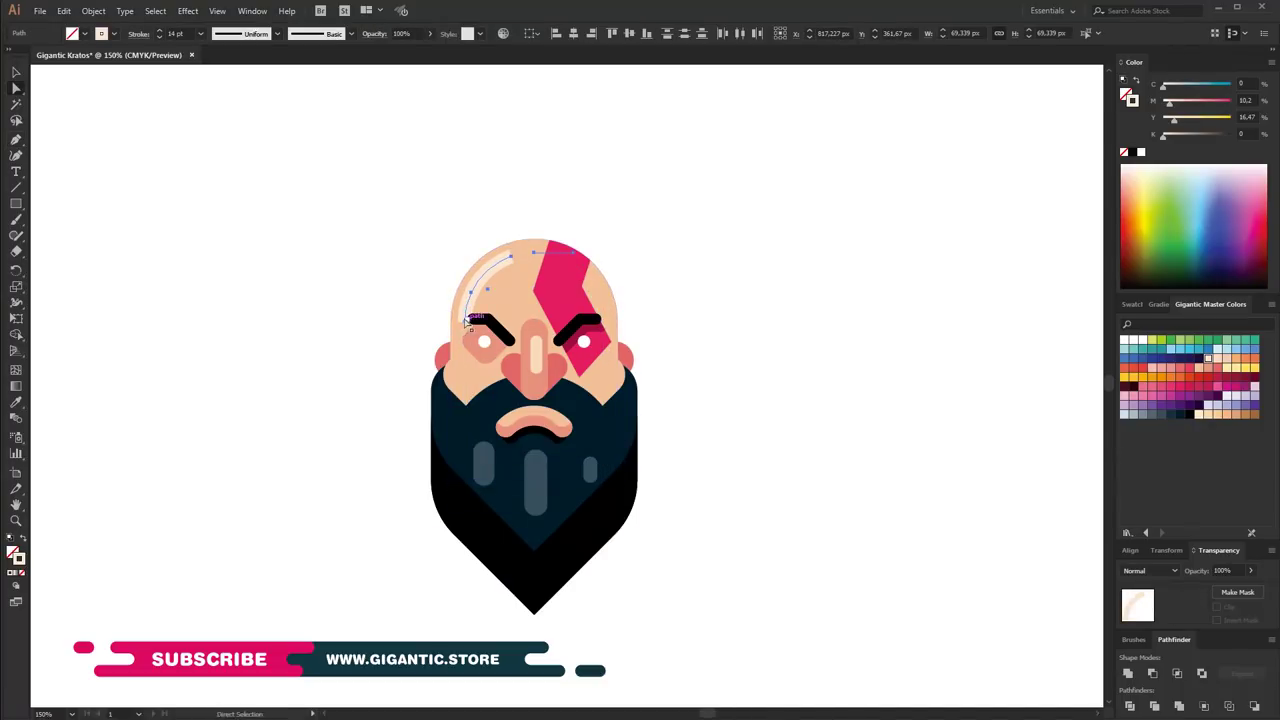
pyautogui.click(16, 72)
pyautogui.click(138, 33)
pyautogui.click(93, 10)
pyautogui.click(320, 327)
pyautogui.click(660, 320)
# Scale the whole head artwork smaller and move it up
pyautogui.moveTo(695, 178); pyautogui.dragTo(418, 575)
pyautogui.moveTo(551, 593); pyautogui.dragTo(651, 443)
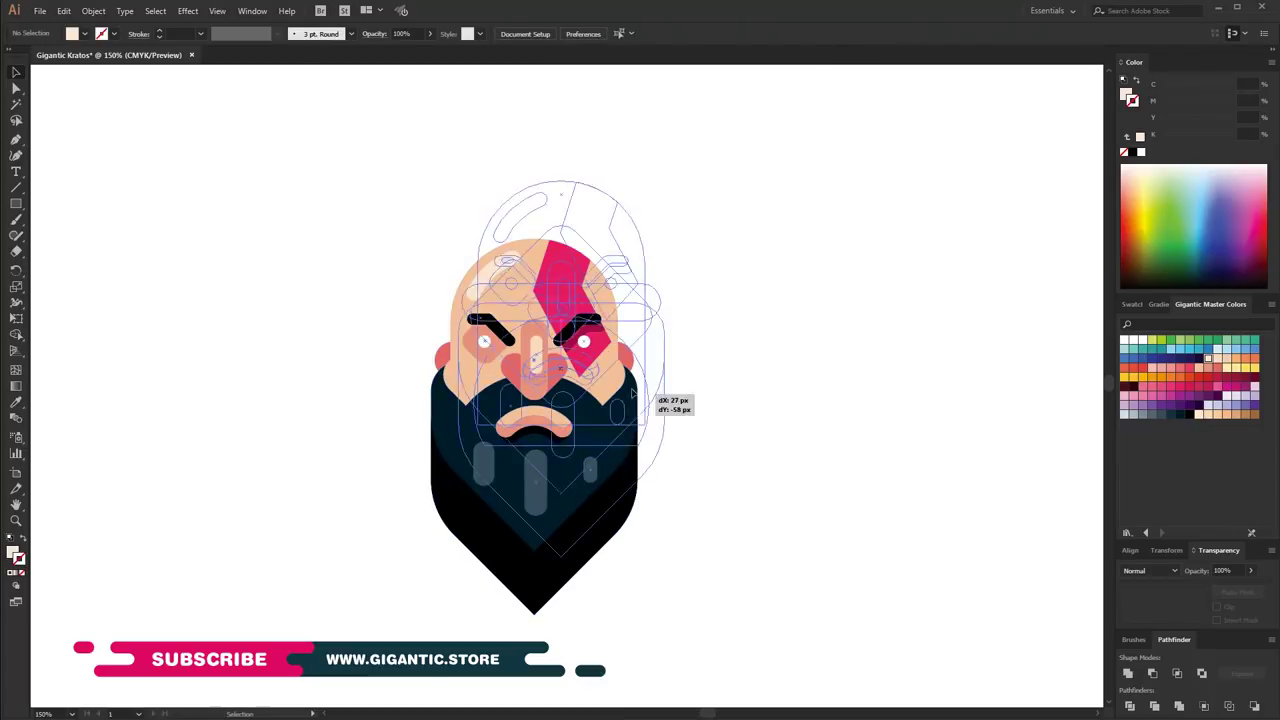
pyautogui.moveTo(640, 240); pyautogui.dragTo(663, 190)
pyautogui.click(771, 283)
pyautogui.scroll(-1, 757, 466)
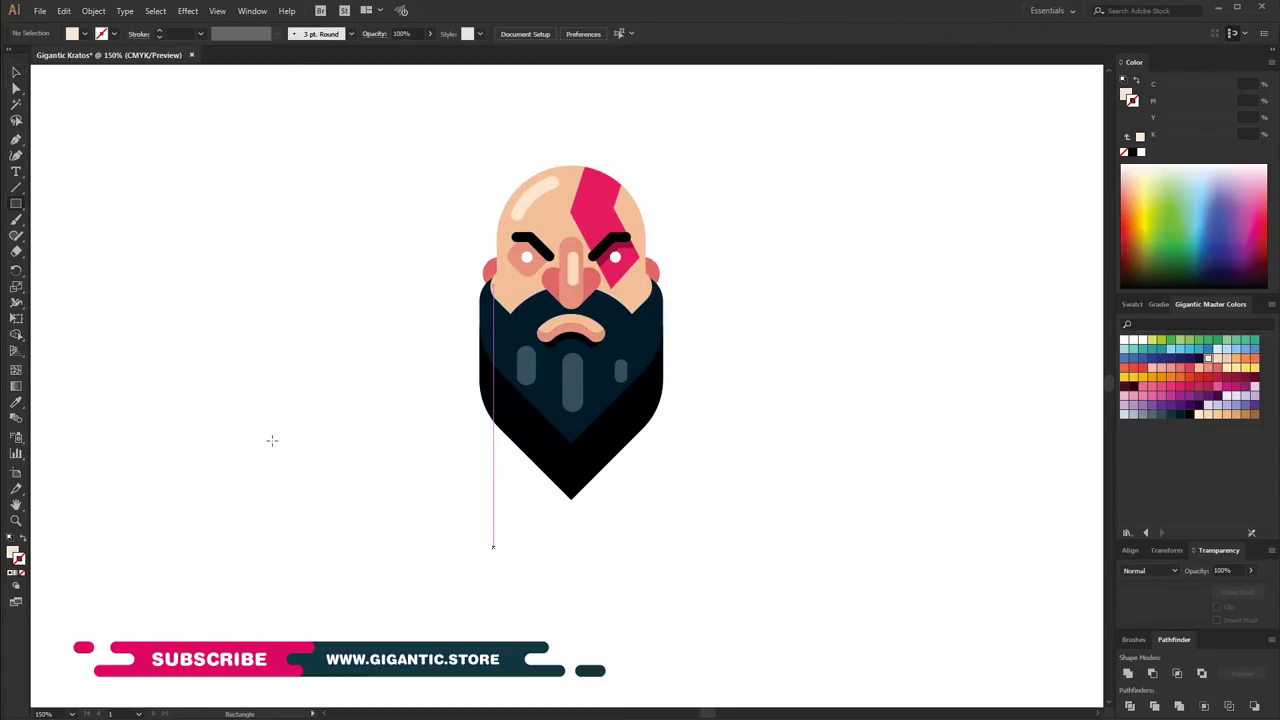
# Draw a wide darker-peach rectangle below the head and trial-round its left corners
pyautogui.moveTo(658, 489); pyautogui.dragTo(880, 550)
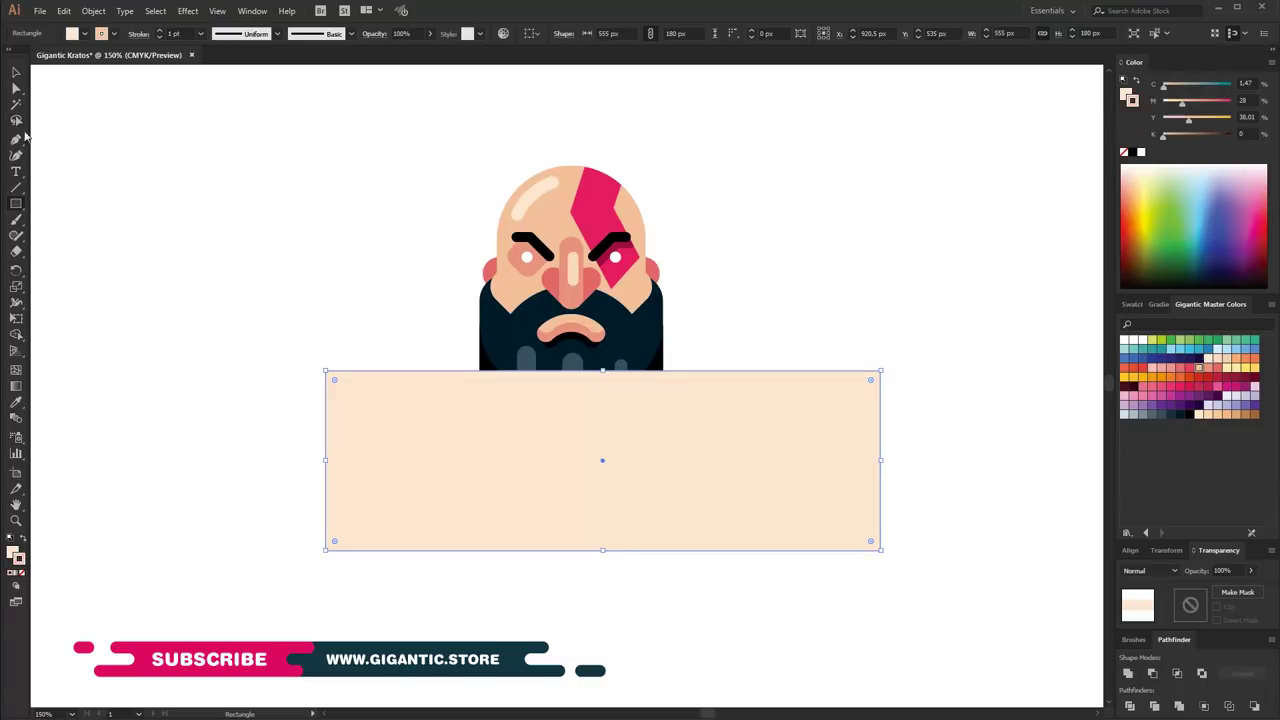
pyautogui.click(21, 573)
pyautogui.press('a')
pyautogui.moveTo(217, 349); pyautogui.dragTo(394, 609)
pyautogui.moveTo(336, 382); pyautogui.dragTo(414, 457)
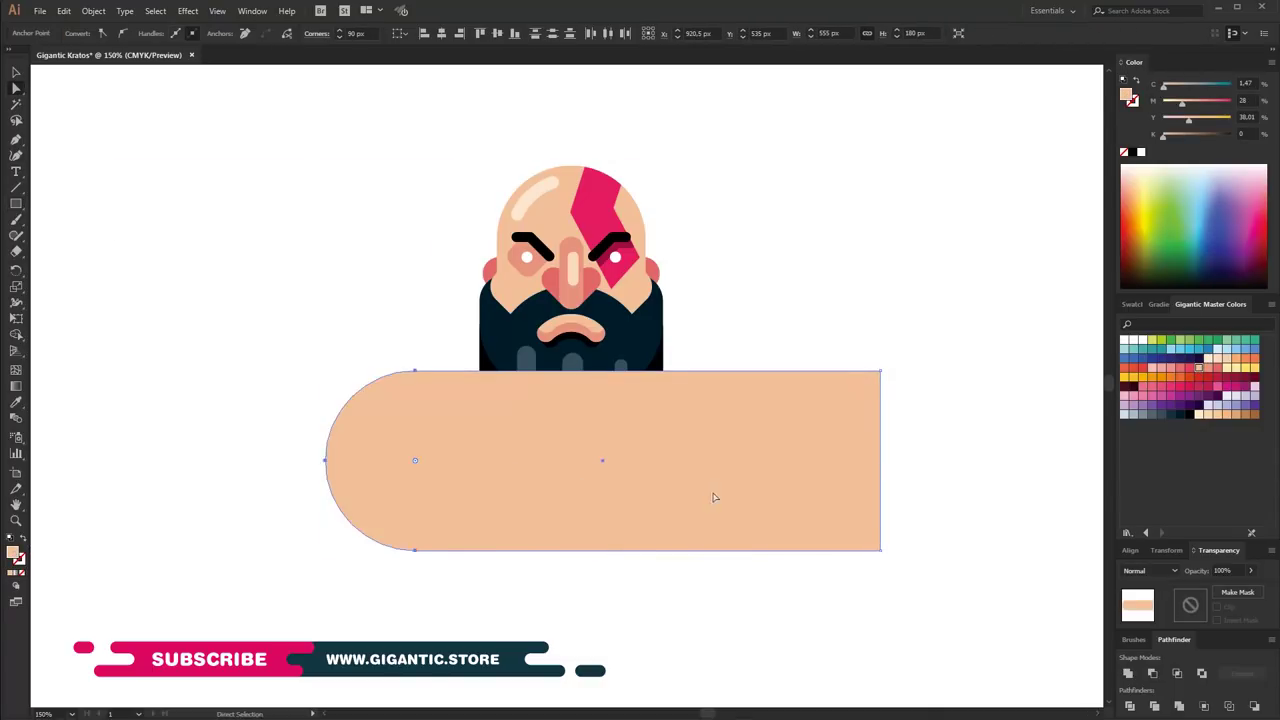
pyautogui.hotkey('ctrl', 'z')
pyautogui.click(741, 272)
pyautogui.press('v')
# Scale the head and rectangle down together and make the rectangle narrower
pyautogui.hotkey('ctrl', 'a')
pyautogui.rightClick(766, 412)
pyautogui.click(814, 420)
pyautogui.hotkey('ctrl', 'a')
pyautogui.moveTo(709, 434)
pyautogui.mouseDown()
pyautogui.moveTo(666, 437)
pyautogui.moveTo(651, 462)
pyautogui.moveTo(771, 514)
pyautogui.mouseUp()
pyautogui.press('v')
# Fine-tune the shoulders' width, then draw a 226 px salmon circle beside the head
pyautogui.hotkey('ctrl', 'shift', 'a')
pyautogui.hotkey('ctrl', 'a')
pyautogui.hotkey('ctrl', 'shift', 'a')
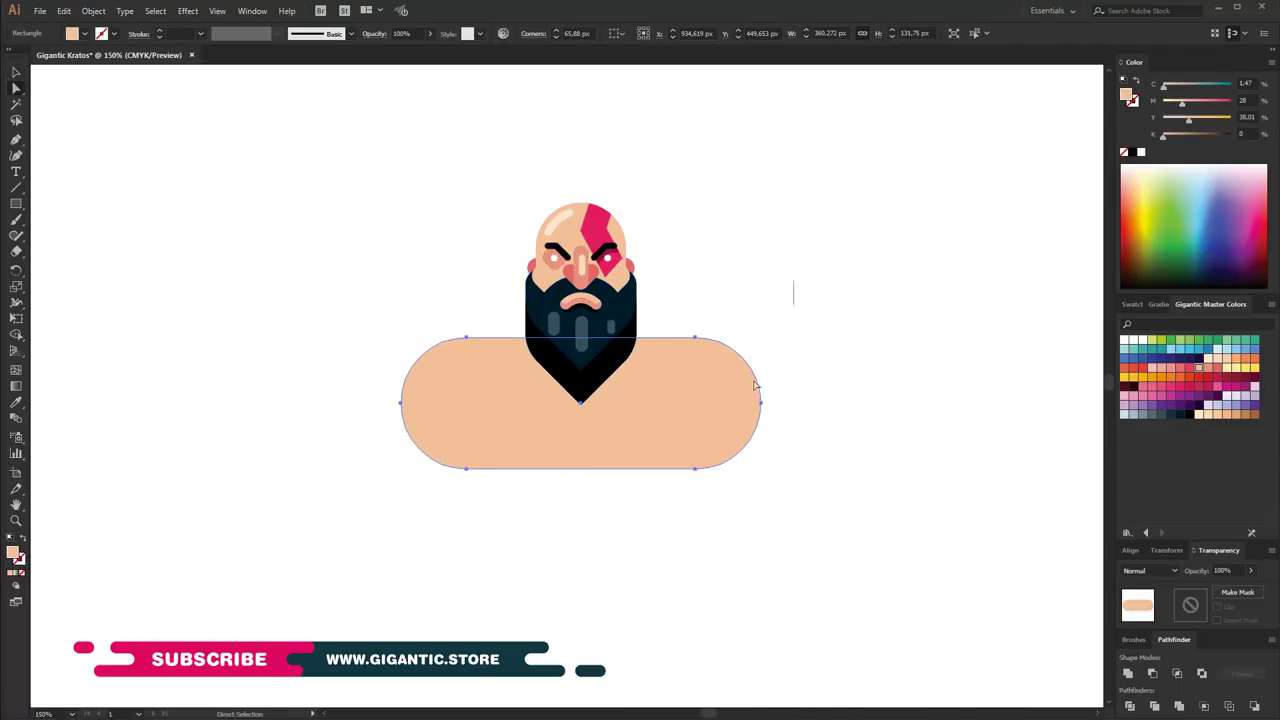
pyautogui.moveTo(777, 410); pyautogui.dragTo(806, 424)
pyautogui.hotkey('ctrl', 'shift', 'a')
pyautogui.moveTo(806, 468); pyautogui.dragTo(760, 454)
pyautogui.hotkey('ctrl', 'a')
pyautogui.hotkey('ctrl', 'shift', 'a')
pyautogui.press('l')
pyautogui.moveTo(727, 202); pyautogui.dragTo(953, 428)
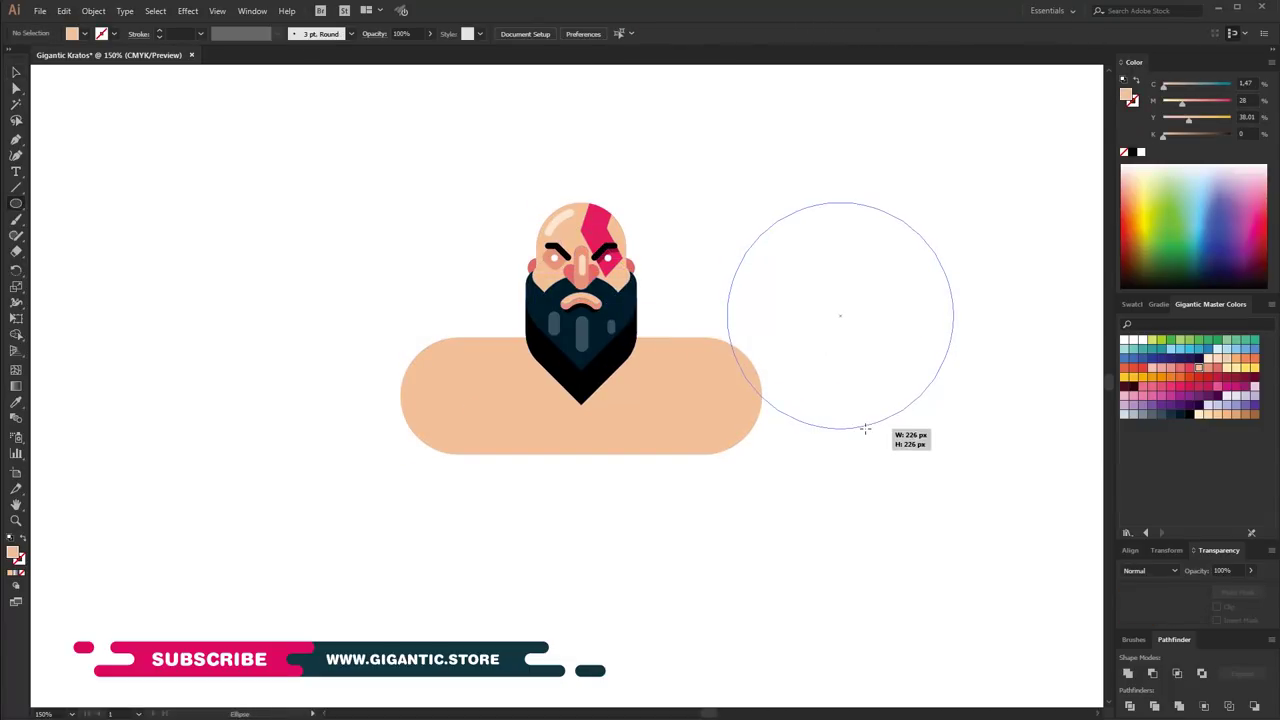
# Move the salmon circle under the head and send it behind the shoulders
pyautogui.press('v')
pyautogui.moveTo(921, 325)
pyautogui.mouseDown()
pyautogui.moveTo(676, 432)
pyautogui.moveTo(663, 414)
pyautogui.mouseUp()
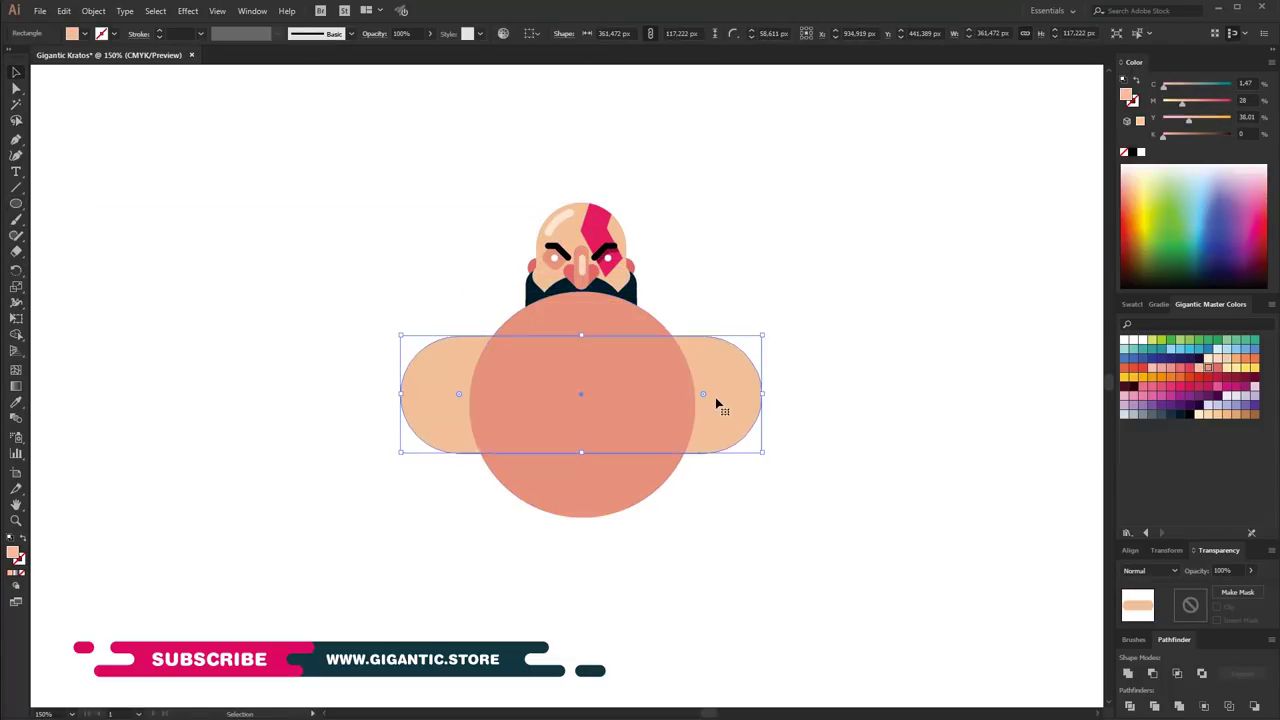
pyautogui.rightClick(655, 356)
pyautogui.click(816, 595)
pyautogui.click(858, 474)
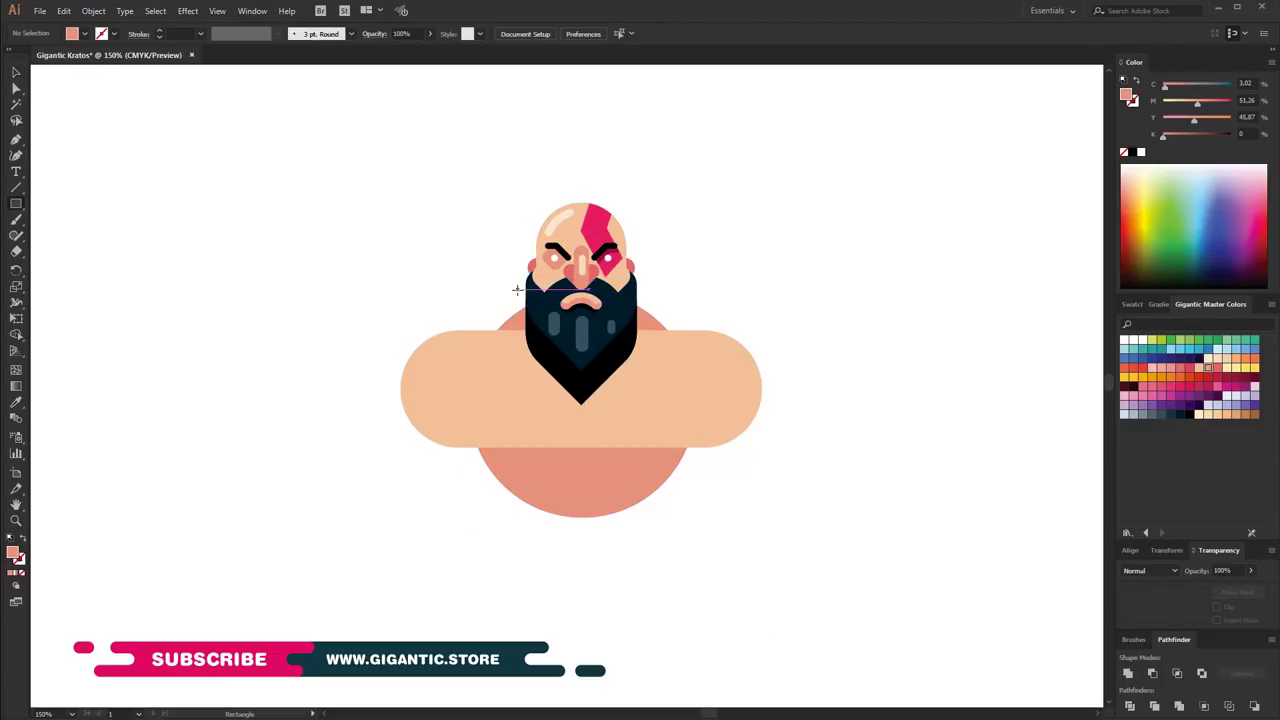
# Add a salmon neck rectangle behind the beard and make the torso circle redder
pyautogui.moveTo(645, 413); pyautogui.dragTo(645, 414)
pyautogui.press('v')
pyautogui.click(580, 480)
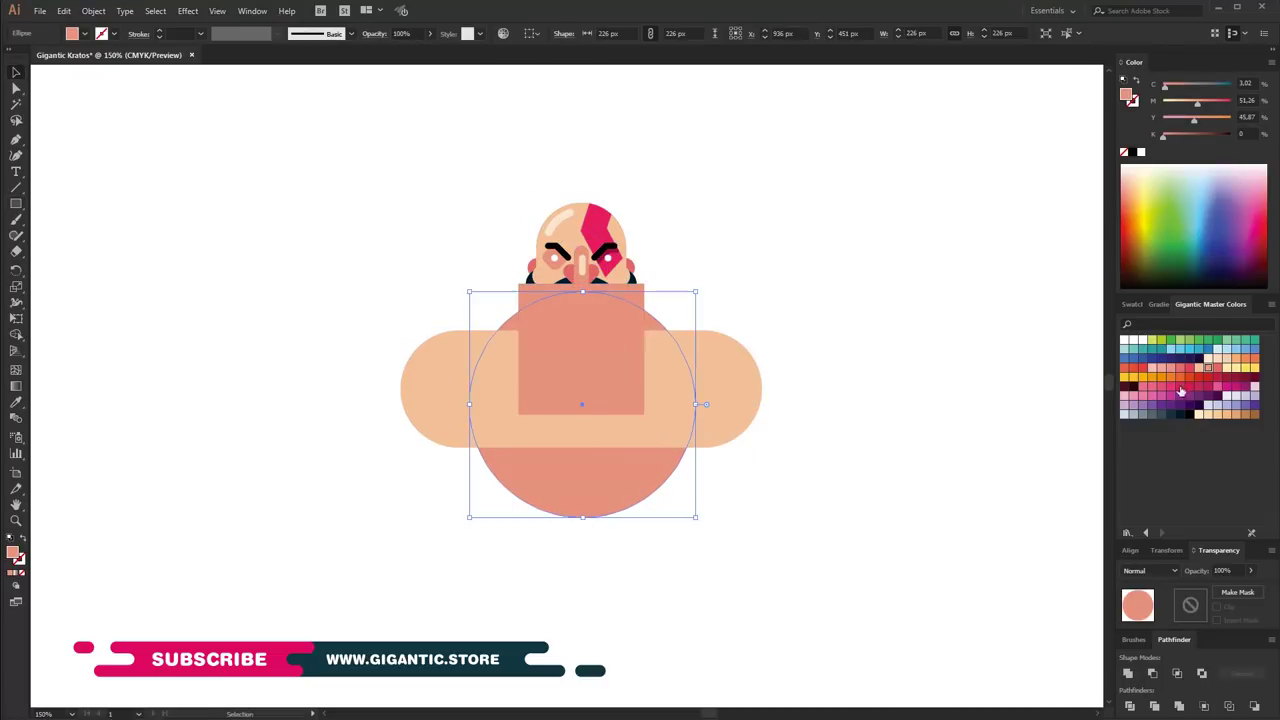
pyautogui.click(1216, 367)
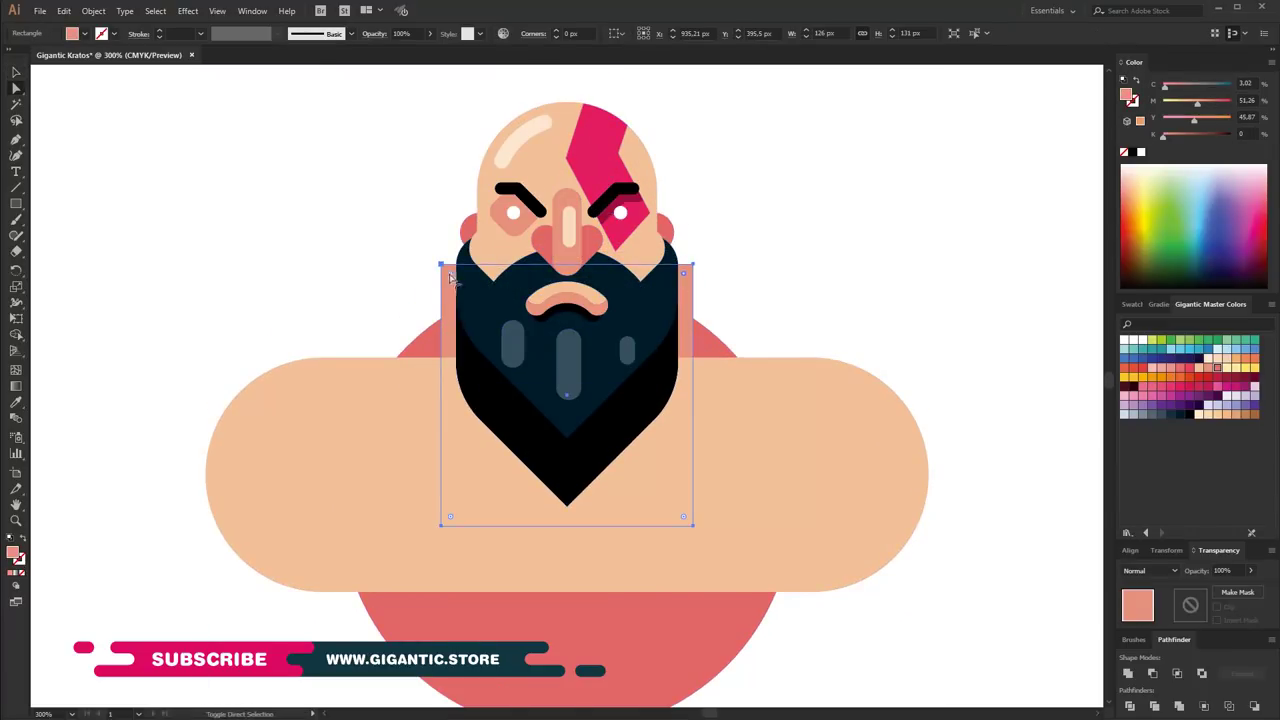
pyautogui.press('v')
pyautogui.hotkey('ctrl', 'shift', 'a')
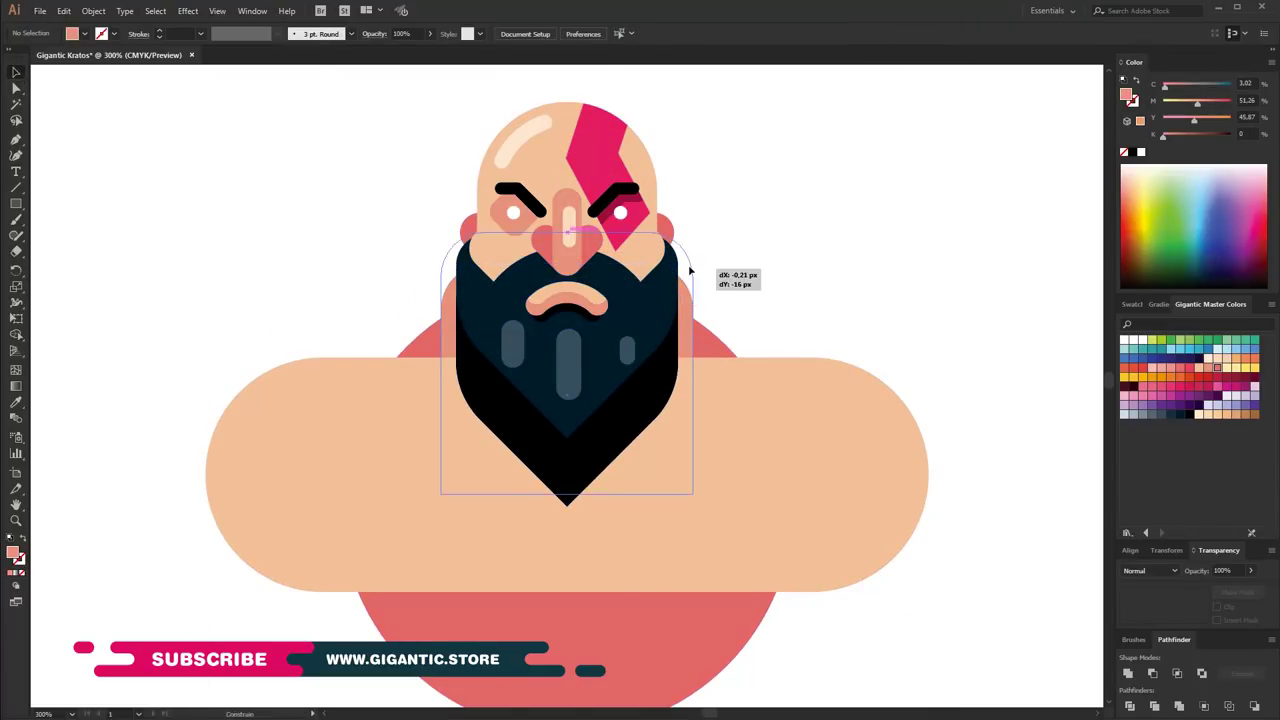
# Round the top corners of the neck shape behind the beard
pyautogui.click(648, 295)
pyautogui.keyDown('ctrl'); pyautogui.click(648, 295); pyautogui.keyUp('ctrl')
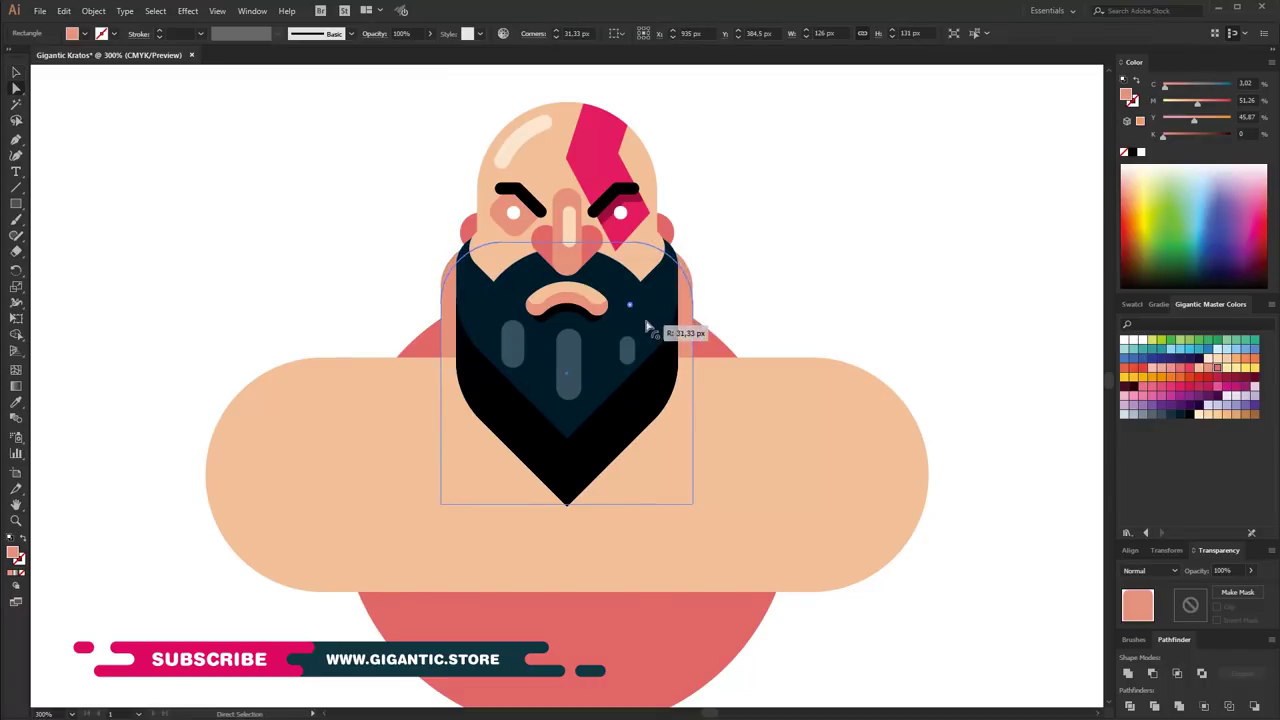
pyautogui.click(16, 72)
pyautogui.click(760, 406)
# Add a darker salmon copy of the arm bar behind it as a shadow
pyautogui.press('Up')
pyautogui.press('Up')
pyautogui.press('Up')
pyautogui.click(826, 337)
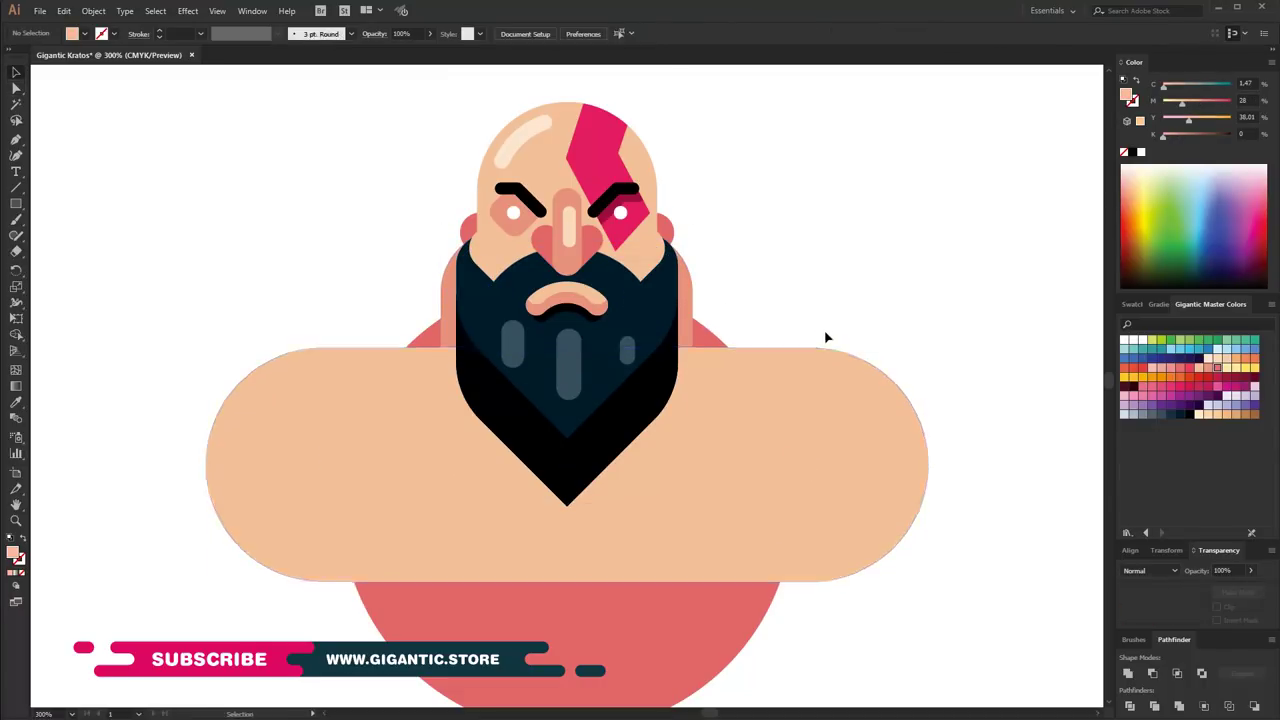
pyautogui.click(797, 517)
pyautogui.moveTo(797, 517); pyautogui.dragTo(803, 473)
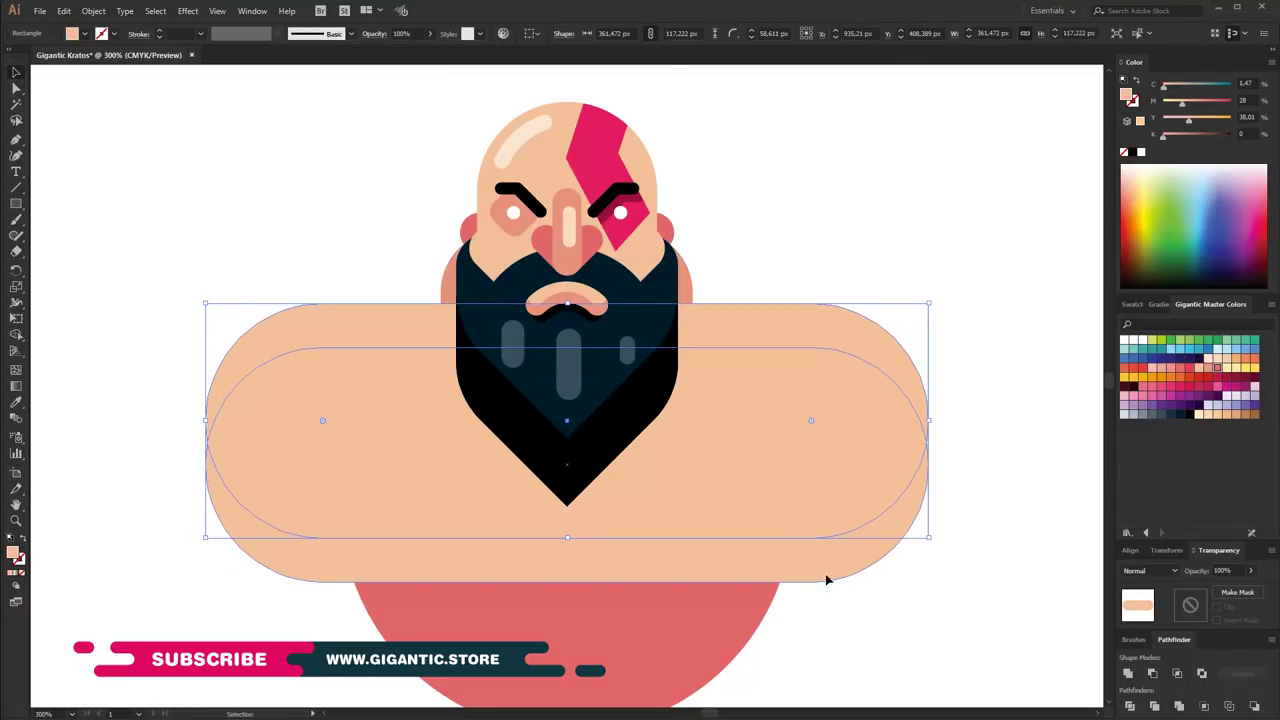
pyautogui.click(1208, 368)
pyautogui.hotkey('ctrl', 'shift', '[')
pyautogui.click(869, 580)
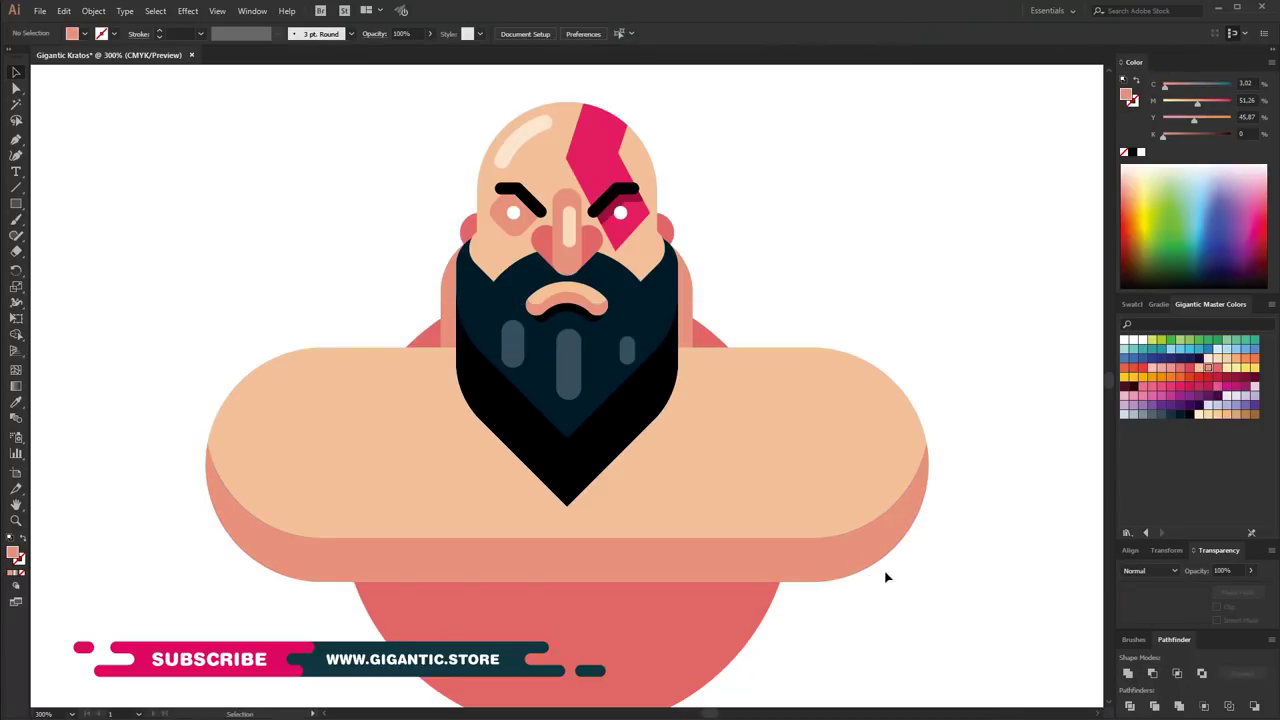
# Zoom out and move the whole figure slightly up
pyautogui.hotkey('ctrl', '-')
pyautogui.click(700, 440)
pyautogui.click(400, 566)
pyautogui.moveTo(400, 566); pyautogui.dragTo(709, 237)
pyautogui.click(797, 346)
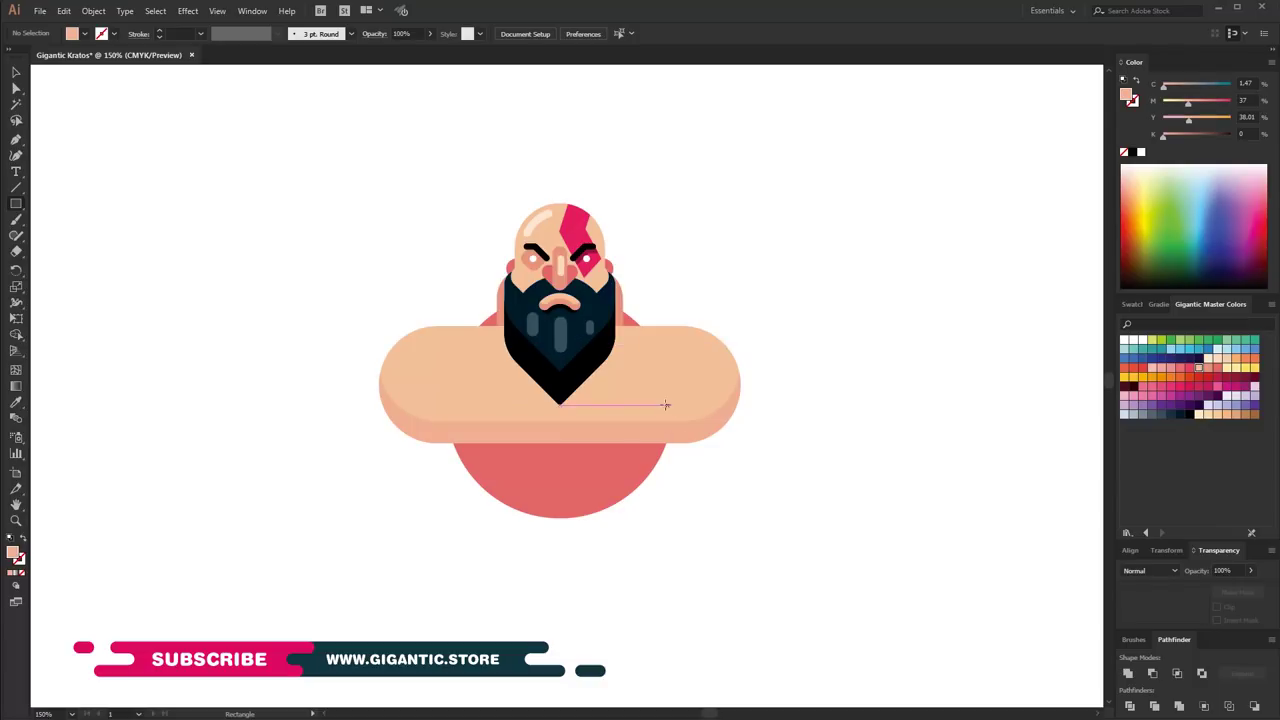
# Draw a small rounded mark on the chest and copy it to the left side
pyautogui.moveTo(673, 416); pyautogui.dragTo(446, 409)
pyautogui.press('a')
pyautogui.press('v')
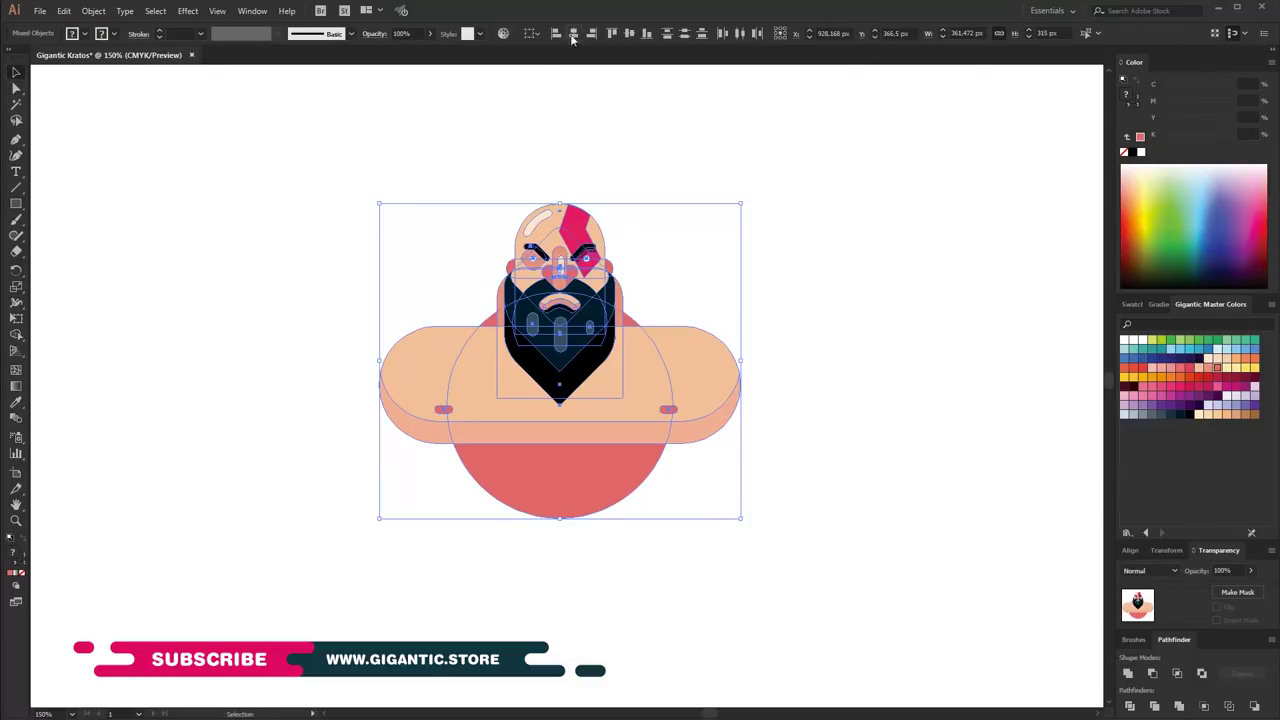
pyautogui.click(848, 341)
# Add a salmon circle behind the arm bar as the right shoulder
pyautogui.press('l')
pyautogui.click(1208, 368)
pyautogui.rightClick(790, 325)
pyautogui.click(1014, 580)
pyautogui.press('v')
pyautogui.moveTo(844, 343); pyautogui.dragTo(745, 372)
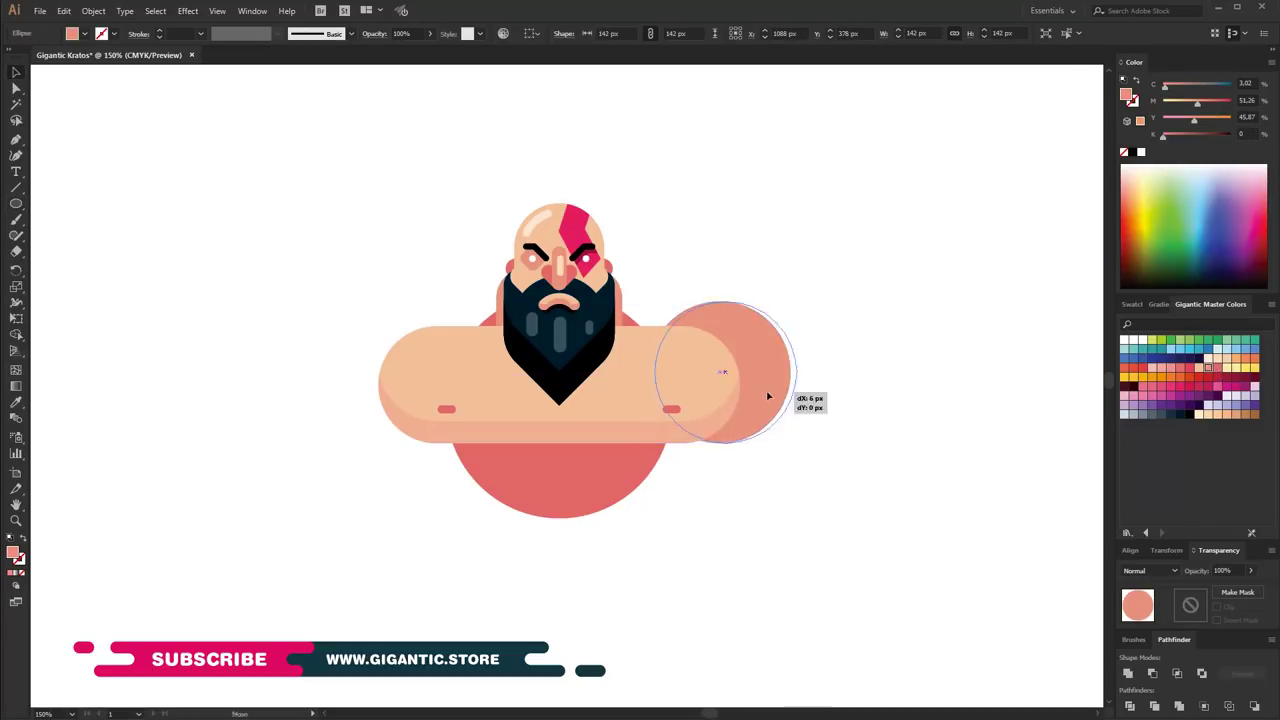
pyautogui.press('Left')
pyautogui.press('Left')
pyautogui.press('Left')
pyautogui.press('Up')
pyautogui.press('Up')
pyautogui.press('Up')
pyautogui.press('Right')
pyautogui.press('Right')
pyautogui.press('Right')
# Draw a peach forearm shape, enlarge it, and tilt it below the shoulder
pyautogui.hotkey('ctrl', '[')
pyautogui.click(852, 288)
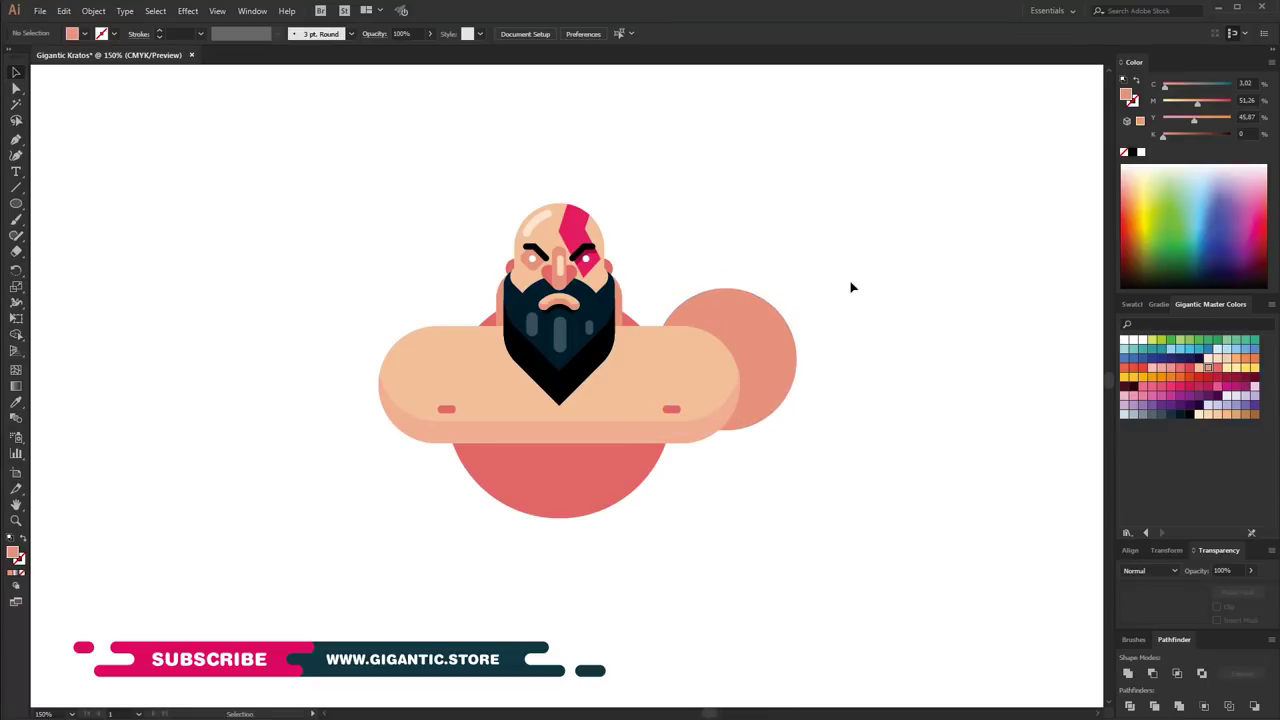
pyautogui.moveTo(922, 388); pyautogui.dragTo(918, 373)
pyautogui.press('a')
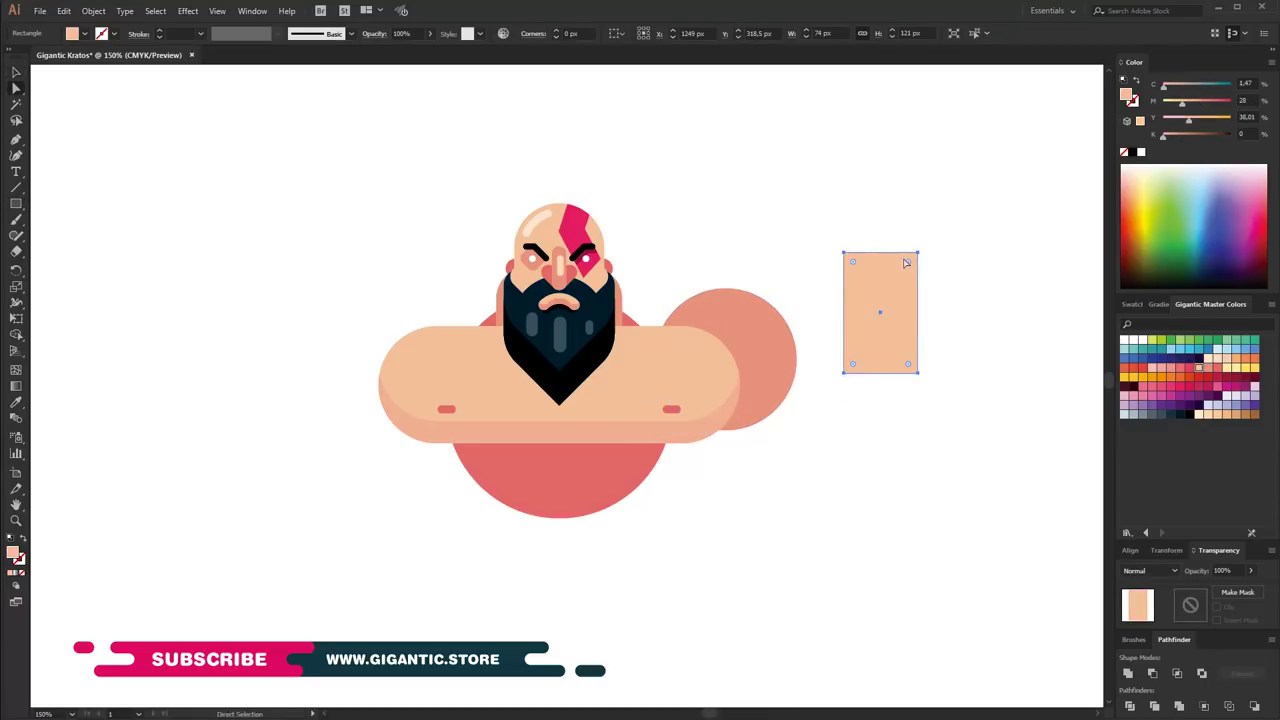
pyautogui.click(15, 72)
pyautogui.moveTo(880, 330); pyautogui.dragTo(811, 338)
pyautogui.moveTo(883, 376); pyautogui.dragTo(908, 408)
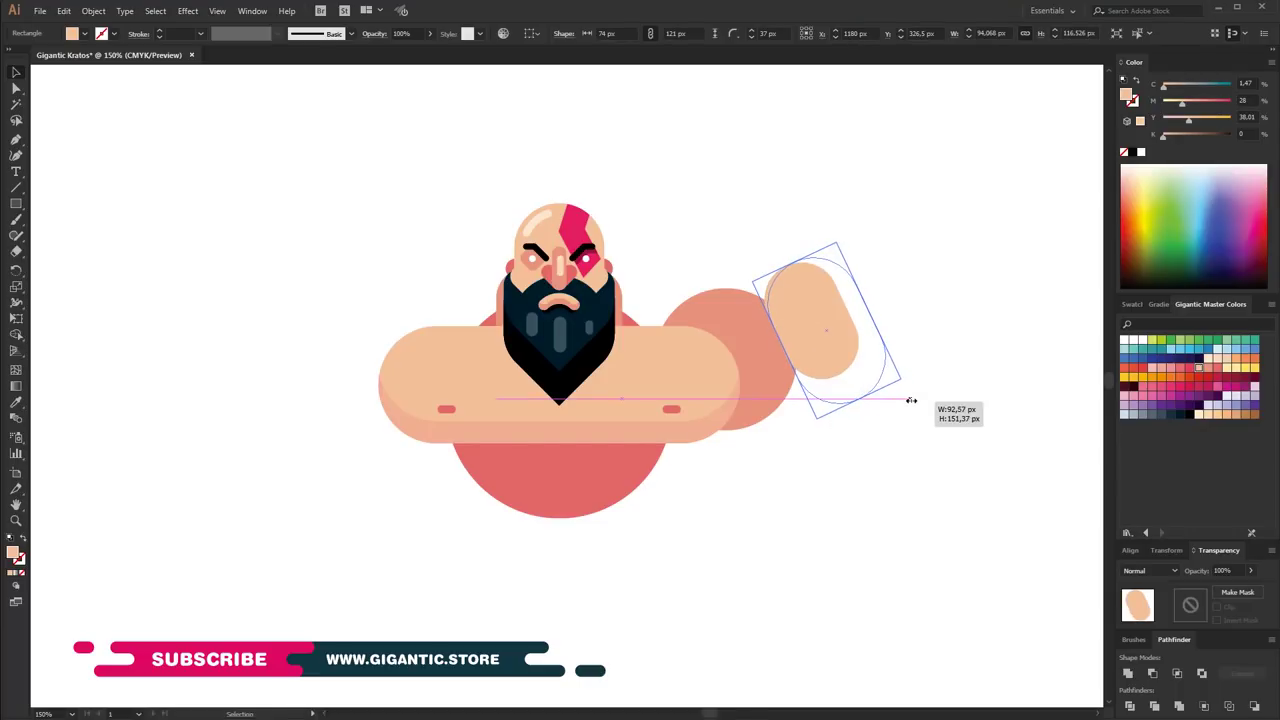
pyautogui.moveTo(825, 330); pyautogui.dragTo(767, 471)
pyautogui.moveTo(840, 522); pyautogui.dragTo(835, 527)
# Put a red copy behind the forearm and add light highlights on the hand and arm bar
pyautogui.press('a')
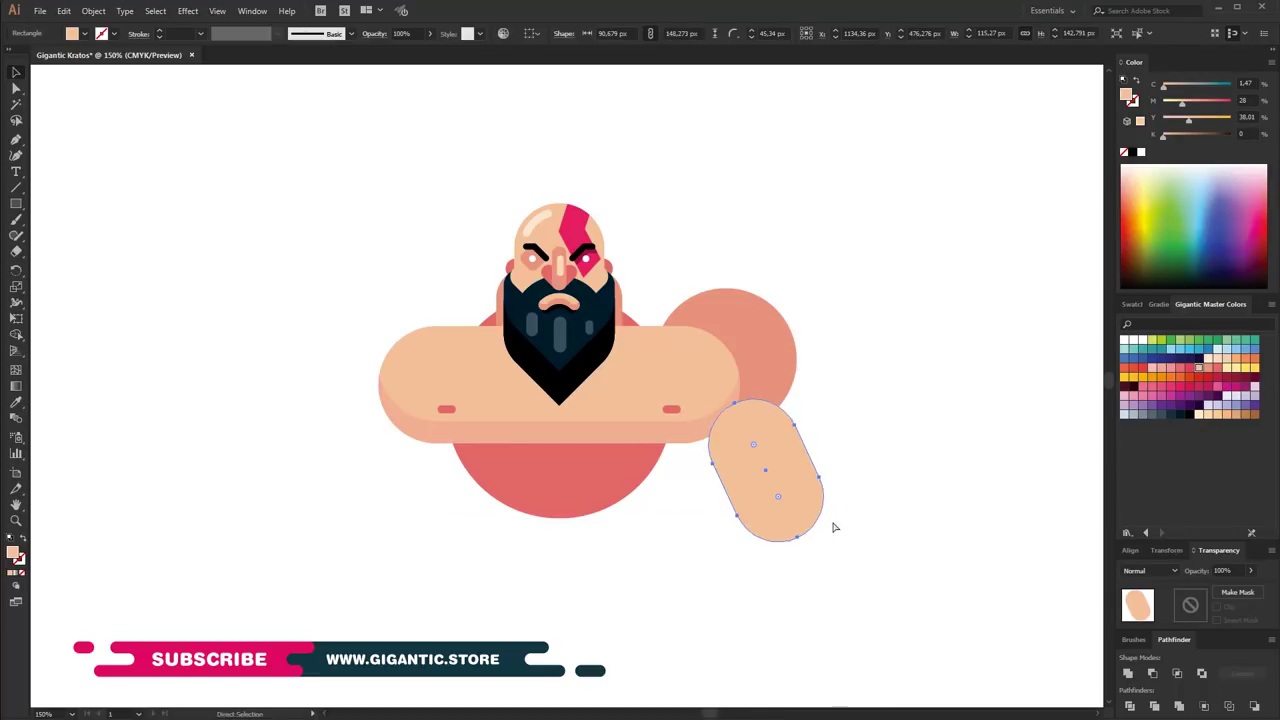
pyautogui.rightClick(829, 452)
pyautogui.click(863, 504)
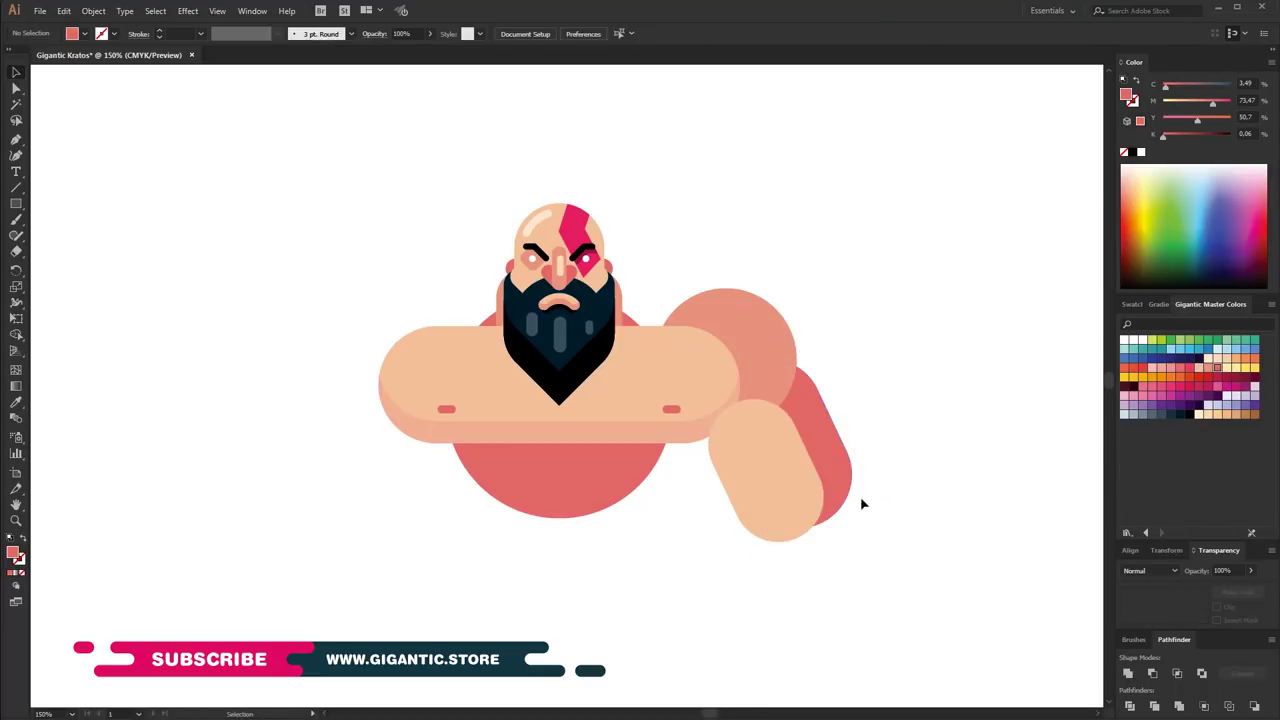
pyautogui.click(810, 508)
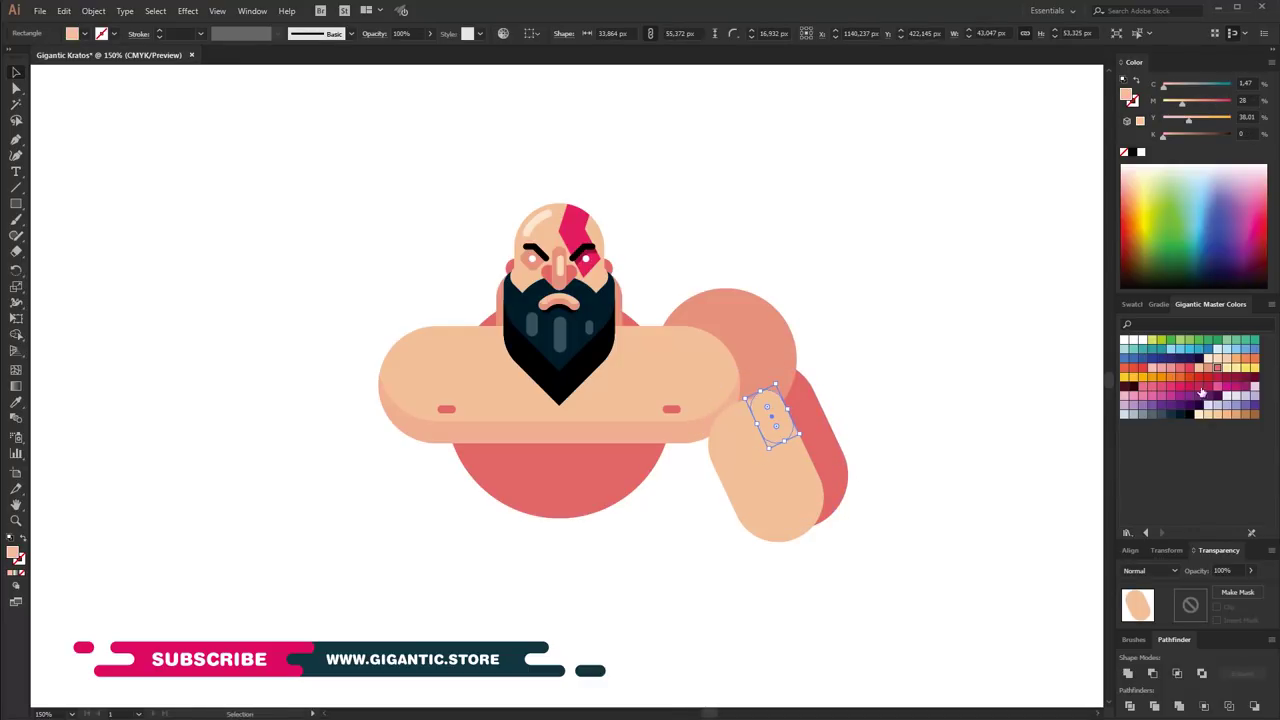
pyautogui.moveTo(763, 432); pyautogui.dragTo(764, 434)
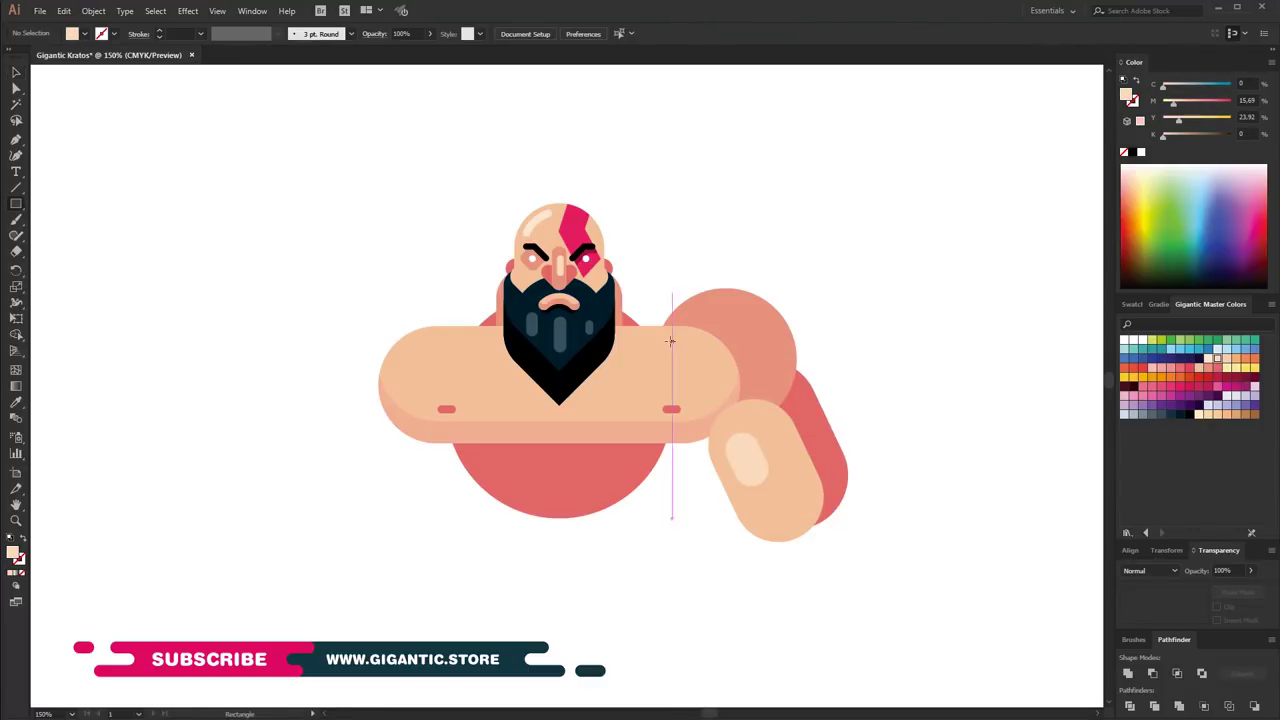
pyautogui.moveTo(670, 339); pyautogui.dragTo(713, 360)
# Move the whole figure up and to the left
pyautogui.press('v')
pyautogui.click(857, 191)
pyautogui.hotkey('ctrl', 'a')
pyautogui.moveTo(743, 327); pyautogui.dragTo(543, 297)
pyautogui.click(877, 327)
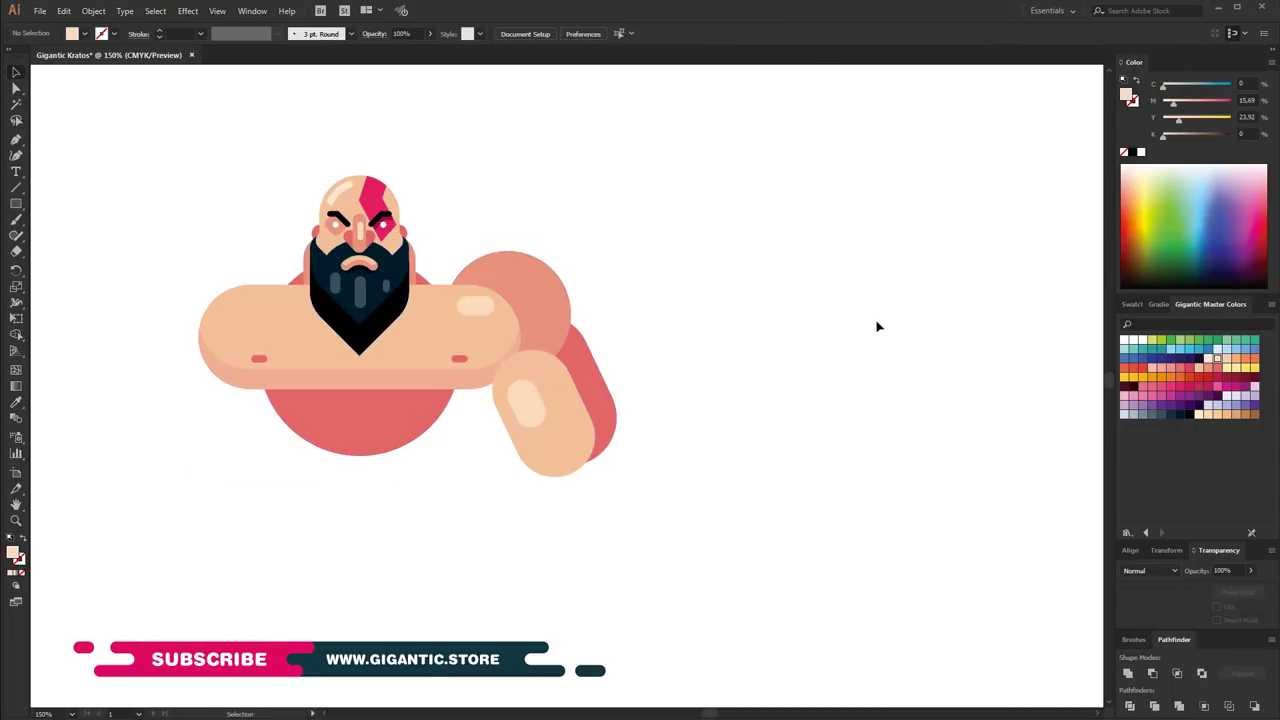
# Draw a dark navy rectangle with a domed top and a darker rectangle over its lower half
pyautogui.moveTo(875, 422); pyautogui.dragTo(876, 422)
pyautogui.click(1170, 413)
pyautogui.press('a')
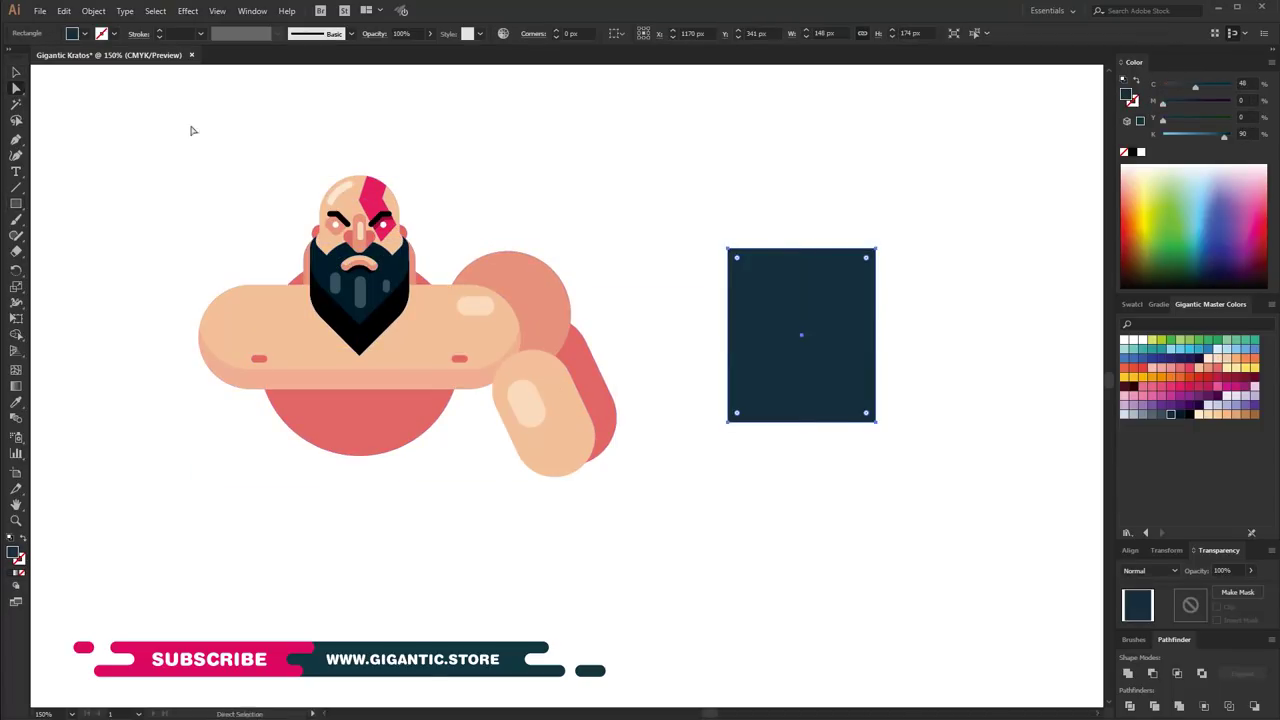
pyautogui.moveTo(866, 260); pyautogui.dragTo(863, 449)
pyautogui.press('m')
pyautogui.moveTo(755, 332); pyautogui.dragTo(863, 482)
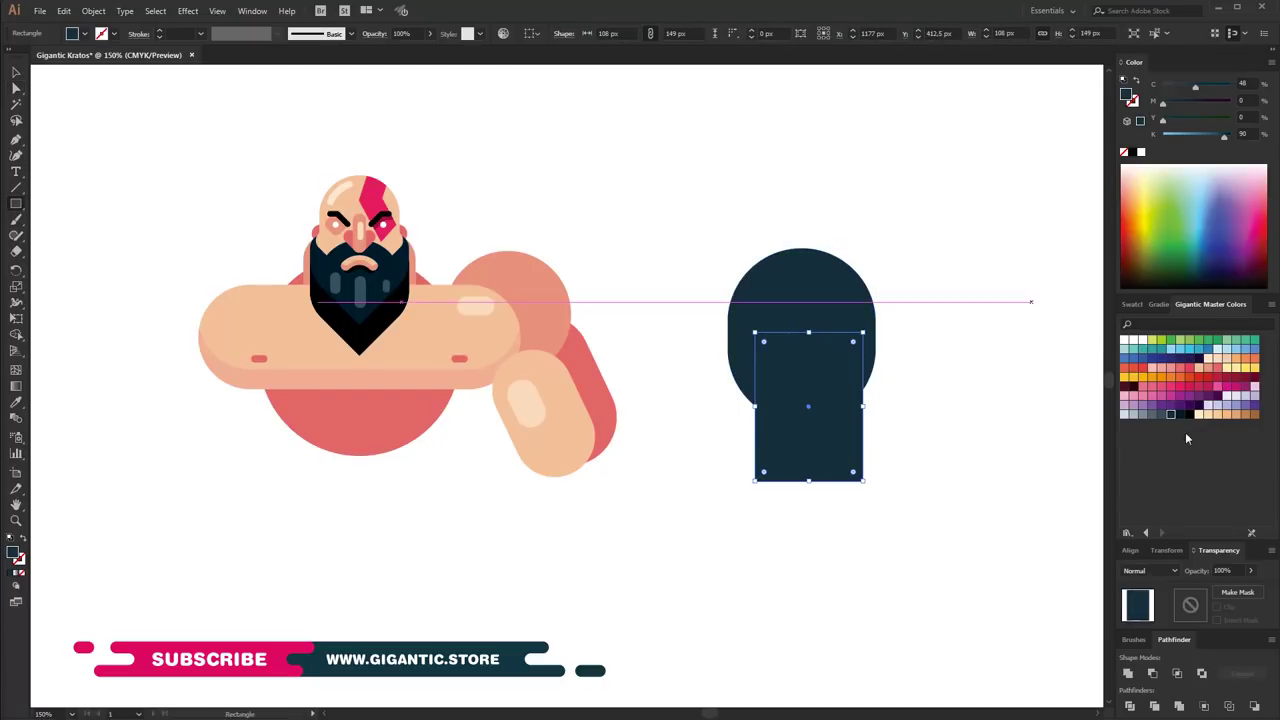
pyautogui.press('a')
# Centre the two dark bracer shapes, round the lower cuff, and adjust their positions
pyautogui.press('v')
pyautogui.keyDown('shift'); pyautogui.click(744, 287); pyautogui.keyUp('shift')
pyautogui.click(572, 36)
pyautogui.press('a')
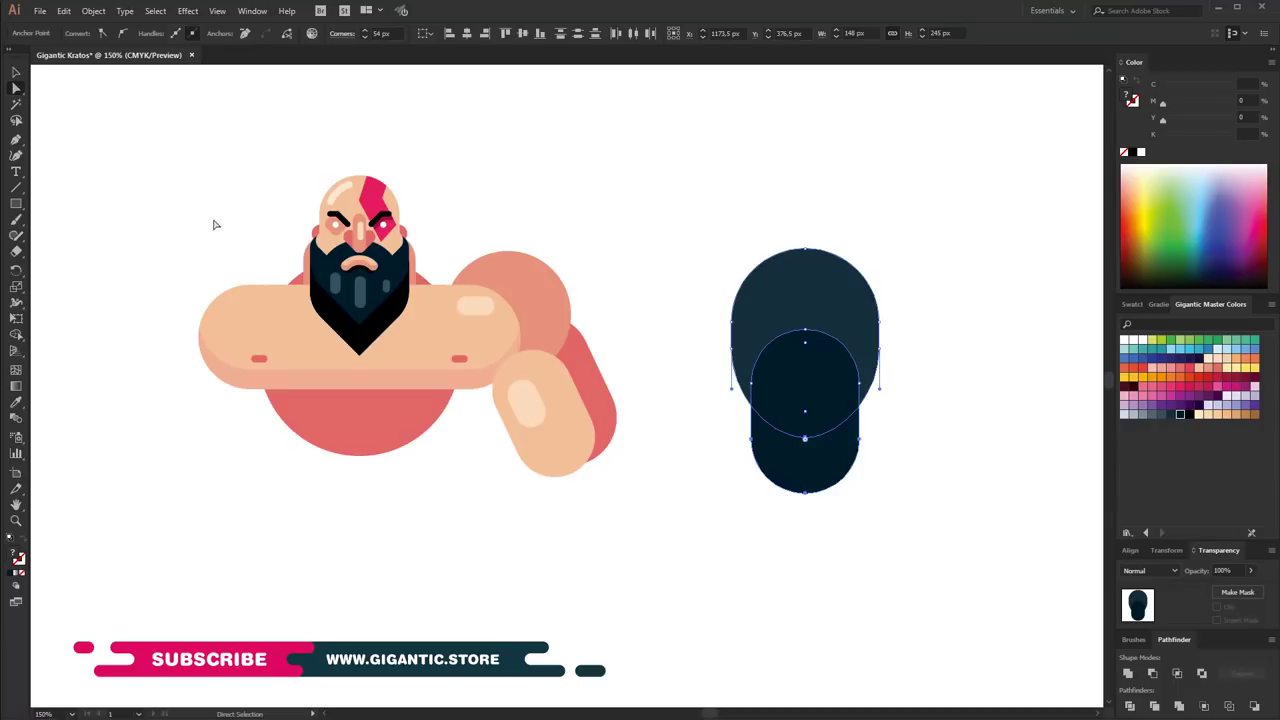
pyautogui.press('v')
pyautogui.moveTo(805, 440); pyautogui.dragTo(820, 428)
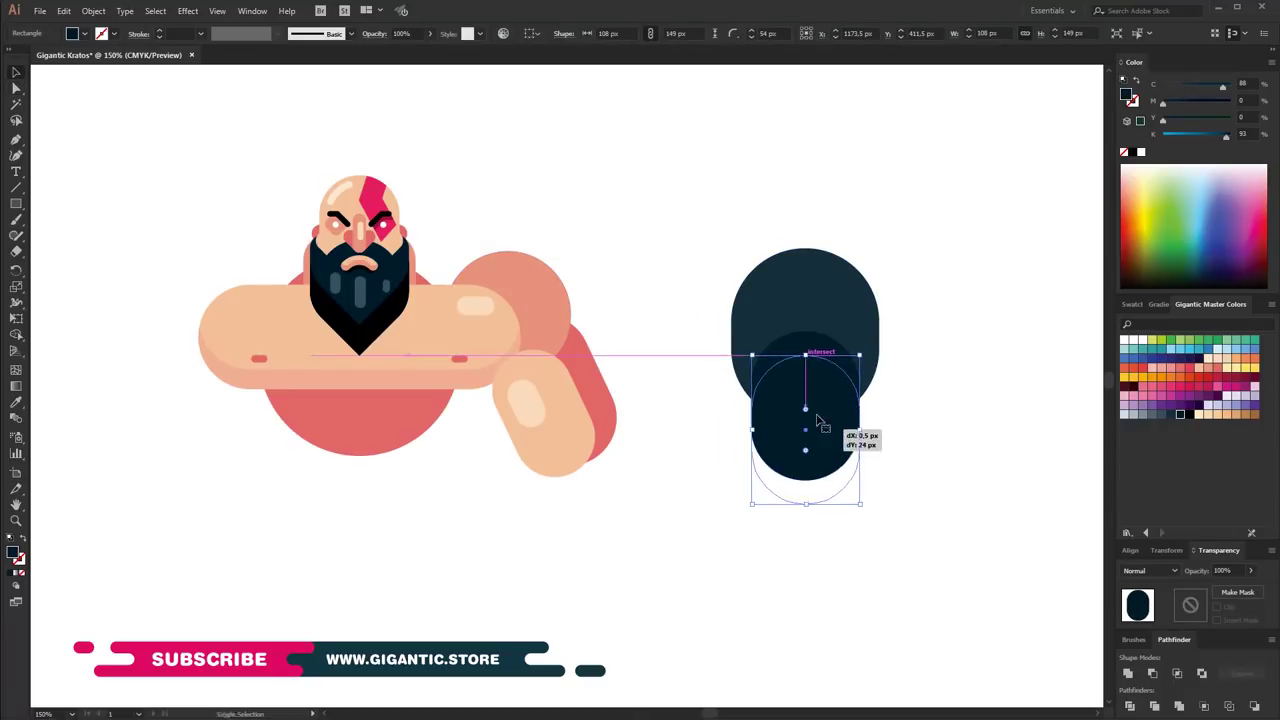
pyautogui.moveTo(843, 308); pyautogui.dragTo(843, 292)
pyautogui.moveTo(920, 229)
pyautogui.mouseDown()
pyautogui.moveTo(837, 306)
pyautogui.moveTo(858, 342)
pyautogui.moveTo(850, 352)
pyautogui.mouseUp()
# Make a smaller copy of the lower shape, reshape it, and fill it light peach for the fist
pyautogui.click(991, 569)
pyautogui.click(846, 491)
pyautogui.click(1207, 366)
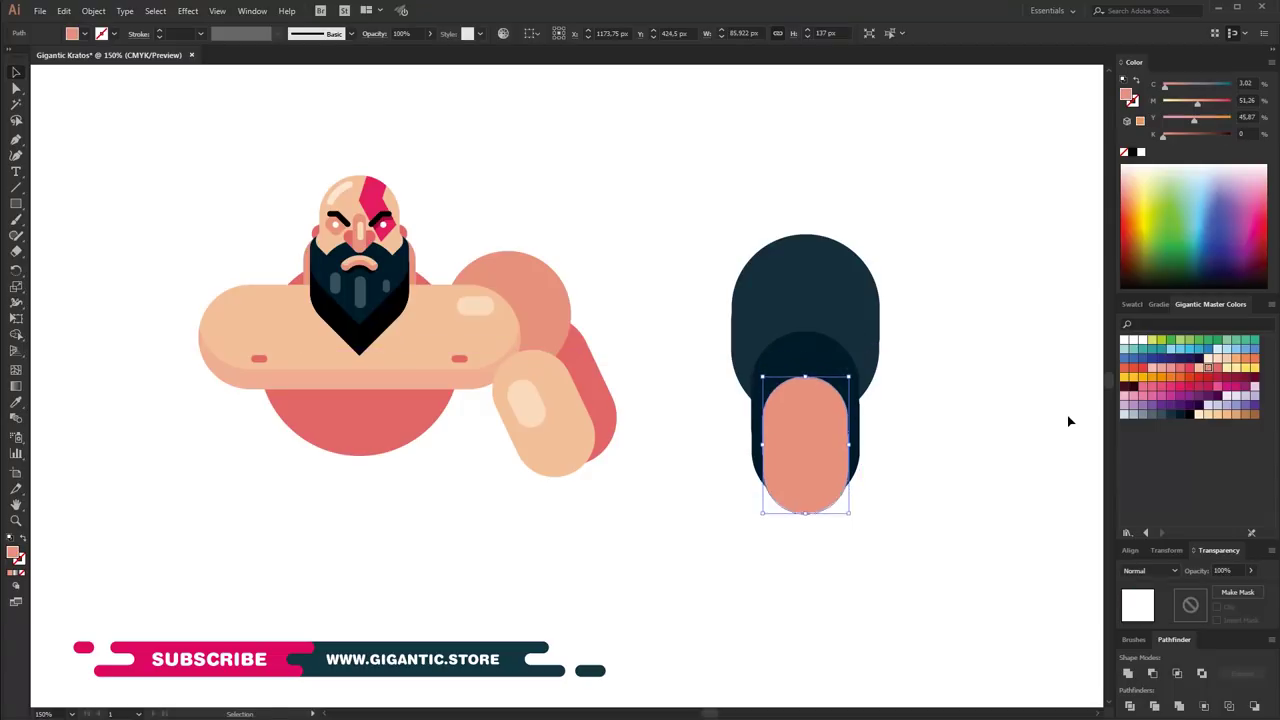
pyautogui.hotkey('shift', 'Down')
pyautogui.hotkey('shift', 'Down')
pyautogui.hotkey('shift', 'Down')
pyautogui.press('a')
pyautogui.moveTo(870, 590); pyautogui.dragTo(668, 515)
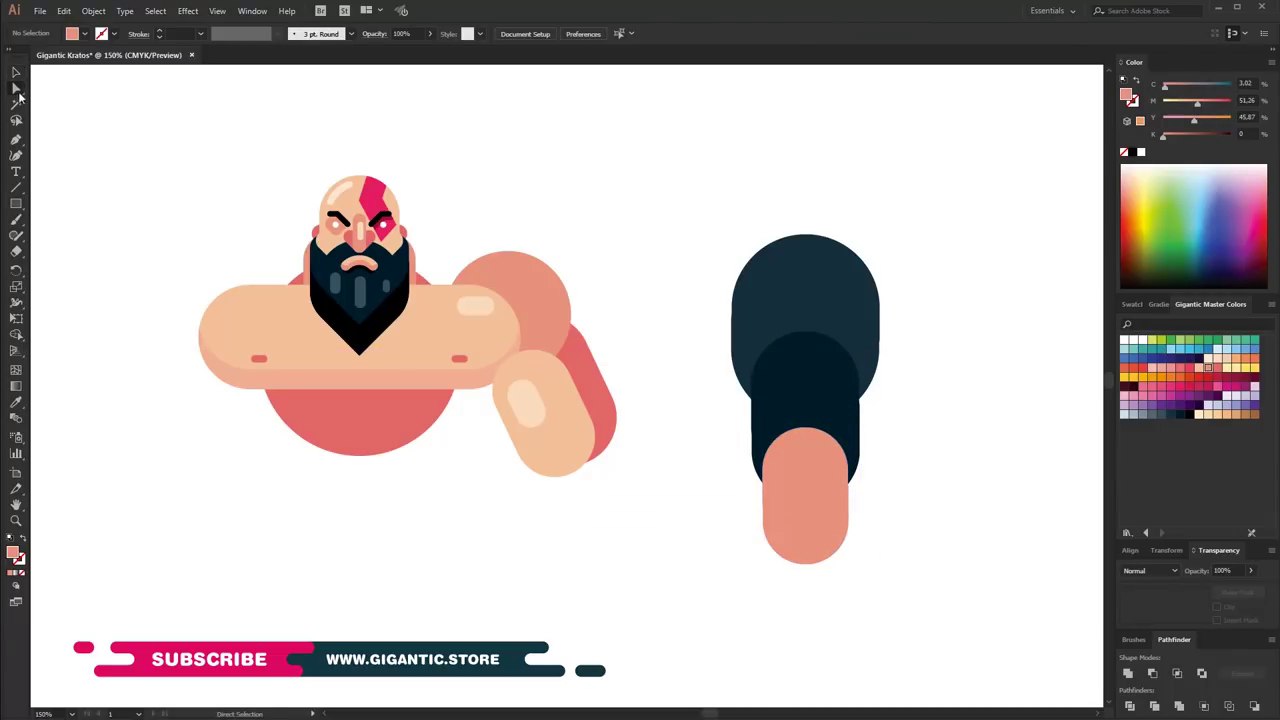
pyautogui.hotkey('shift', 'Up')
pyautogui.click(15, 72)
pyautogui.click(827, 490)
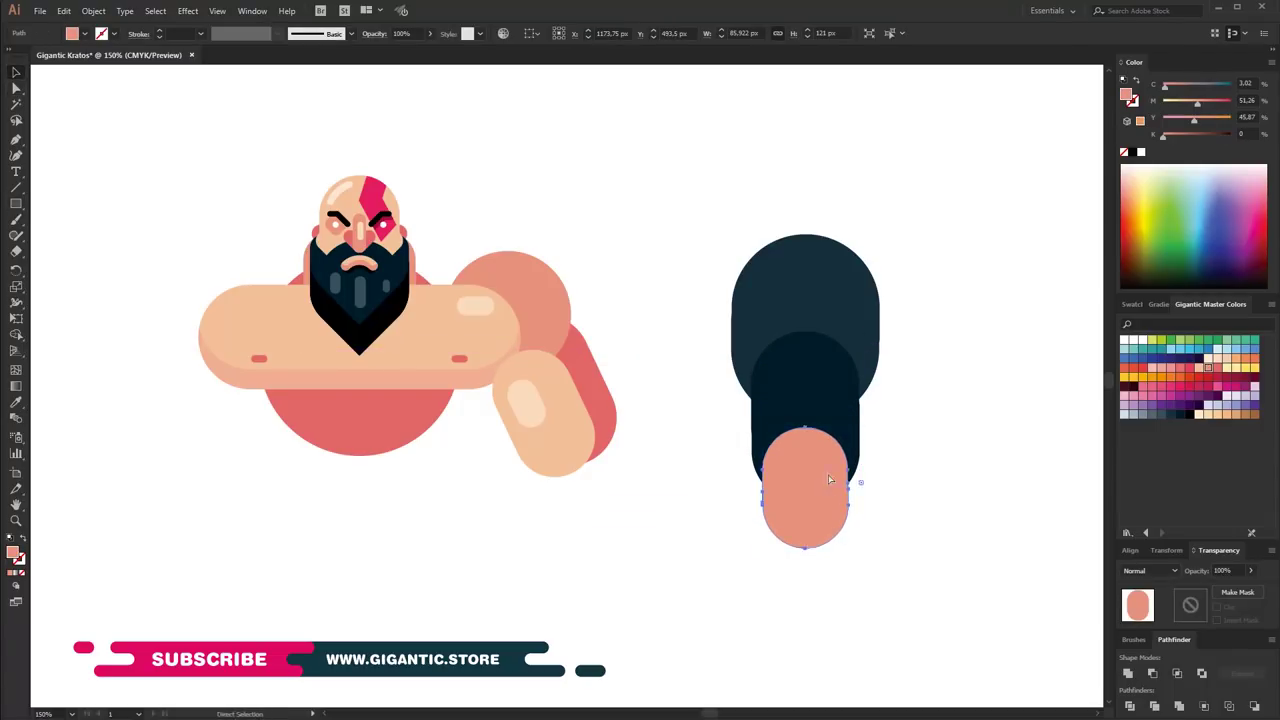
pyautogui.click(1198, 367)
pyautogui.click(1030, 427)
# Add a peach circle under the fist with a red circle behind it
pyautogui.press('l')
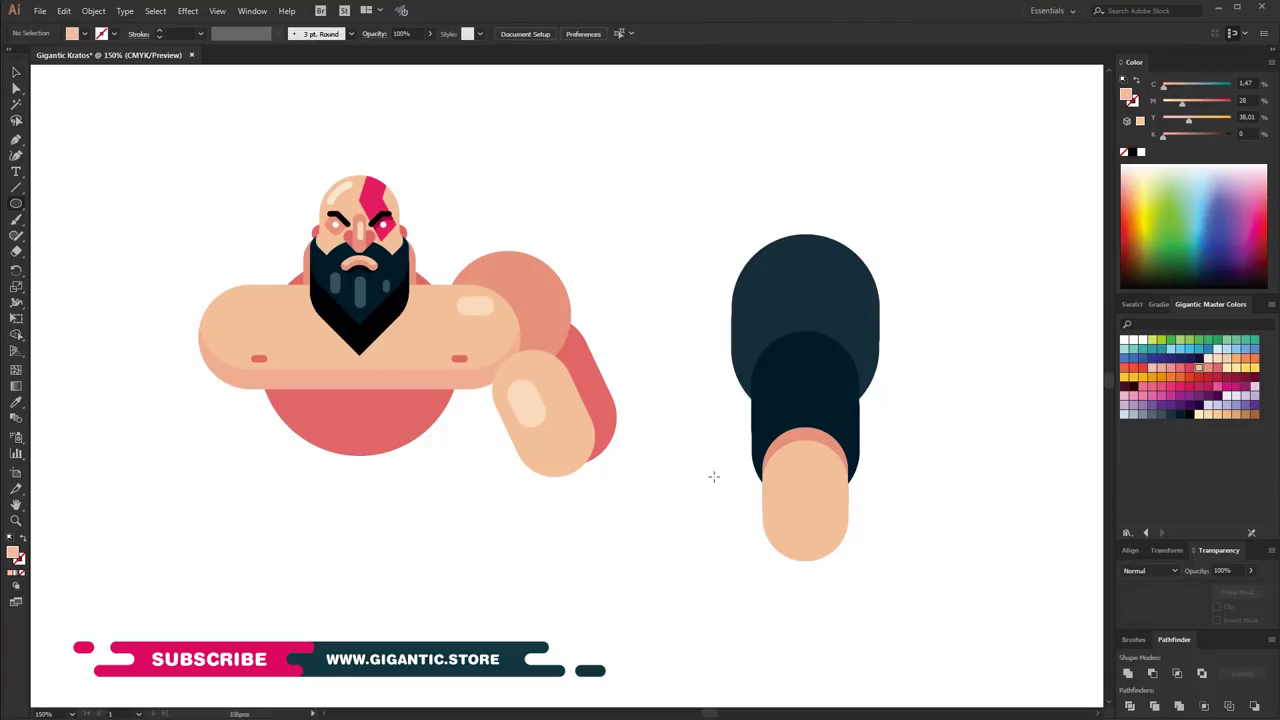
pyautogui.moveTo(711, 488); pyautogui.dragTo(821, 596)
pyautogui.moveTo(765, 560)
pyautogui.mouseDown()
pyautogui.moveTo(805, 560)
pyautogui.moveTo(724, 590)
pyautogui.mouseUp()
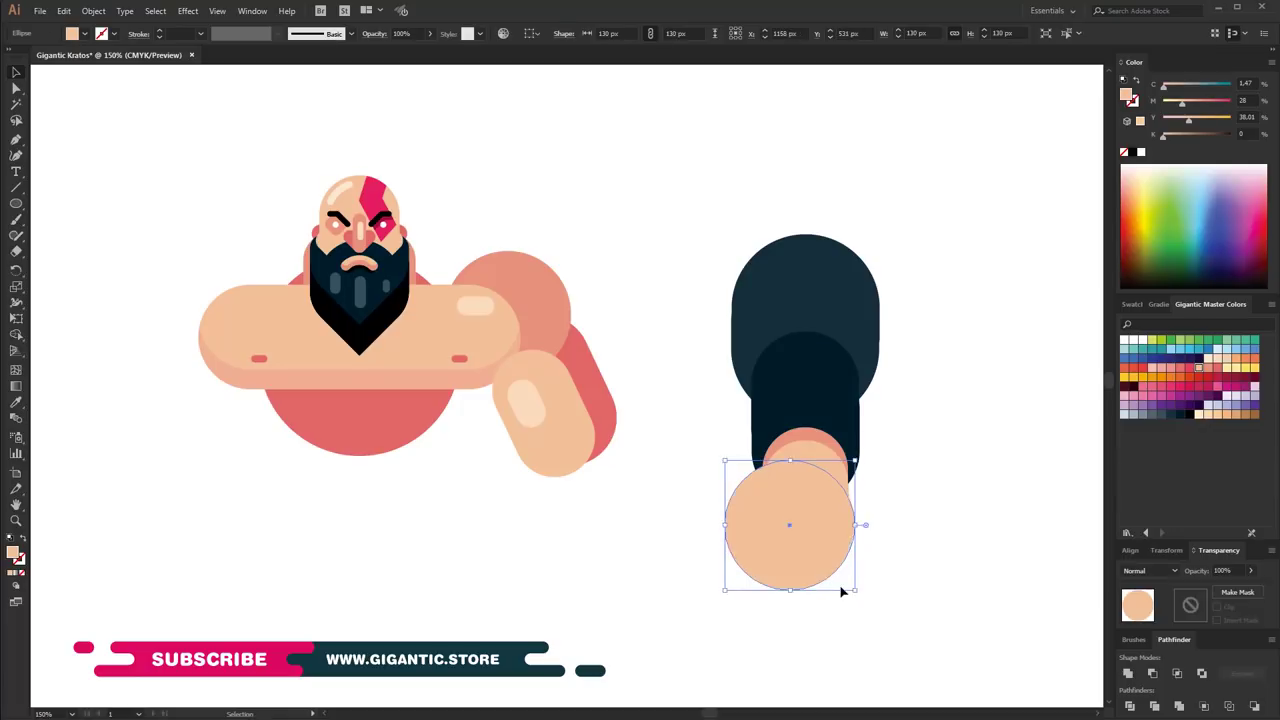
pyautogui.click(1218, 369)
pyautogui.rightClick(829, 548)
pyautogui.click(1010, 472)
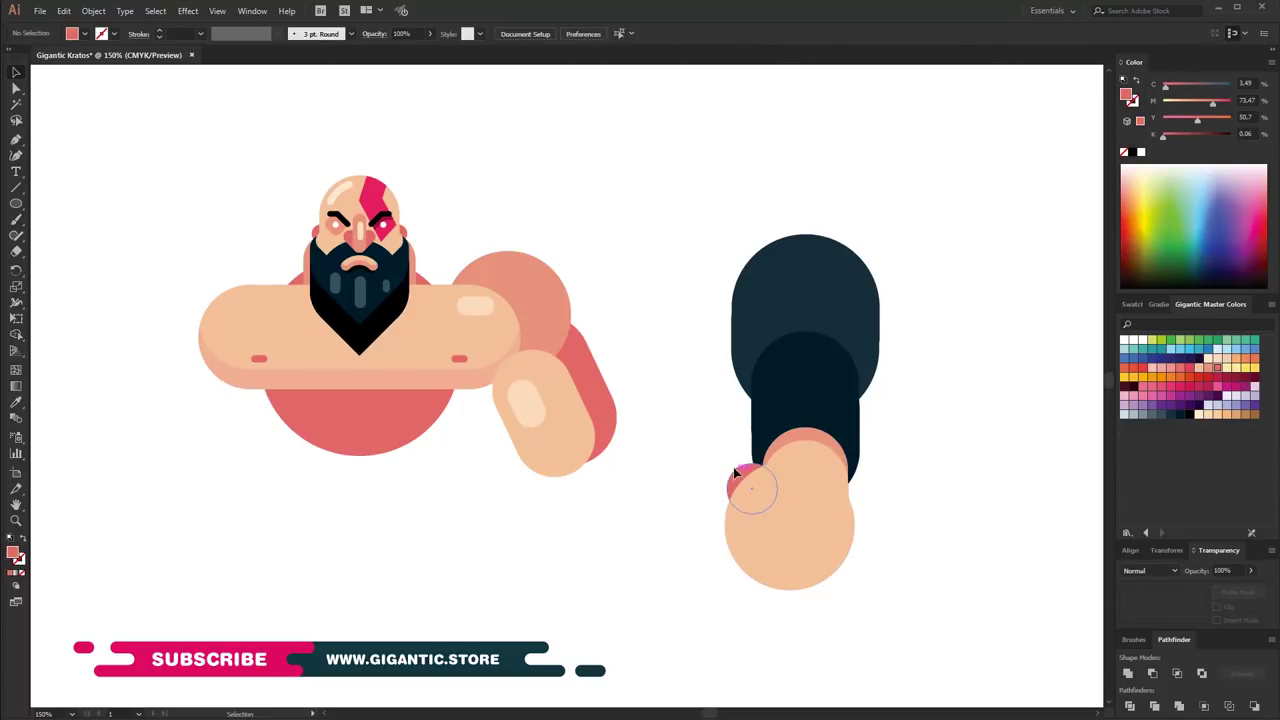
# Try moving and reshaping the dark bracer pieces, then undo the changes
pyautogui.moveTo(858, 324); pyautogui.dragTo(838, 324)
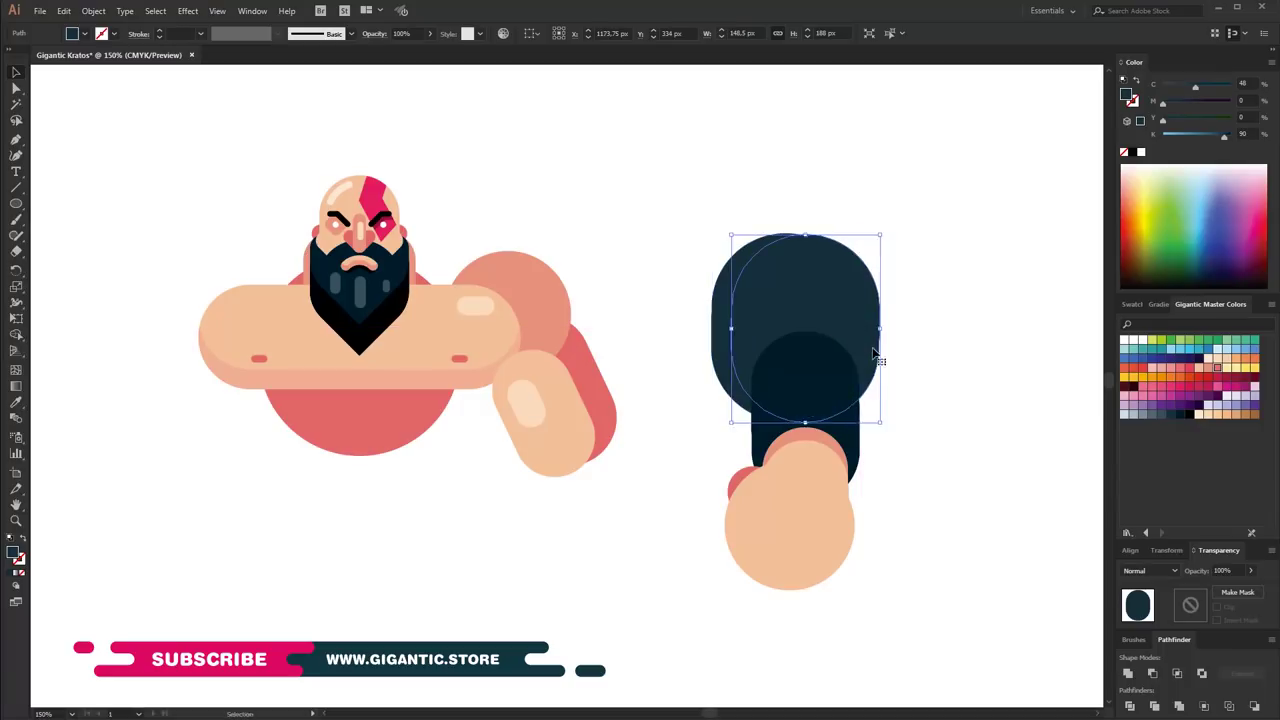
pyautogui.hotkey('ctrl', 'z')
pyautogui.moveTo(869, 437); pyautogui.dragTo(855, 440)
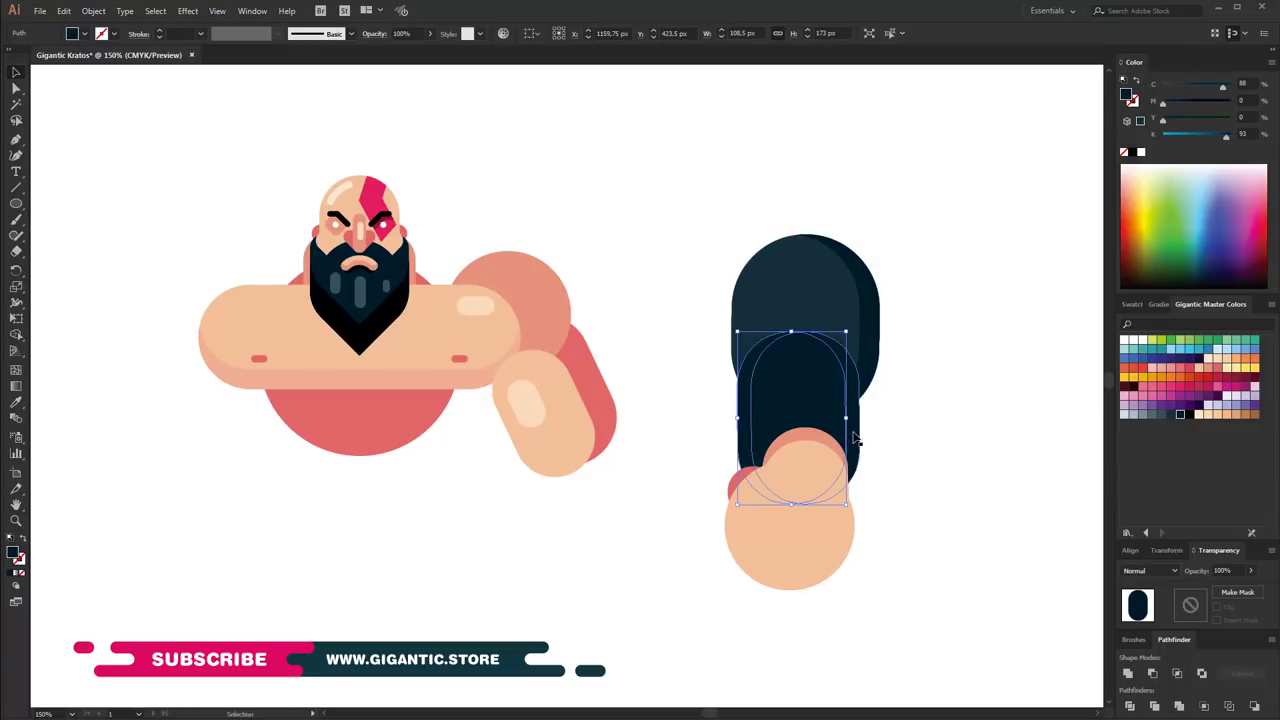
pyautogui.hotkey('ctrl', 'z')
pyautogui.hotkey('ctrl', 'z')
pyautogui.hotkey('ctrl', 'z')
pyautogui.hotkey('ctrl', 'z')
pyautogui.hotkey('ctrl', 'z')
# Draw grey highlight strips on the bracer, duplicate one, and select the hand-bracer group
pyautogui.press('m')
pyautogui.moveTo(763, 268); pyautogui.dragTo(793, 311)
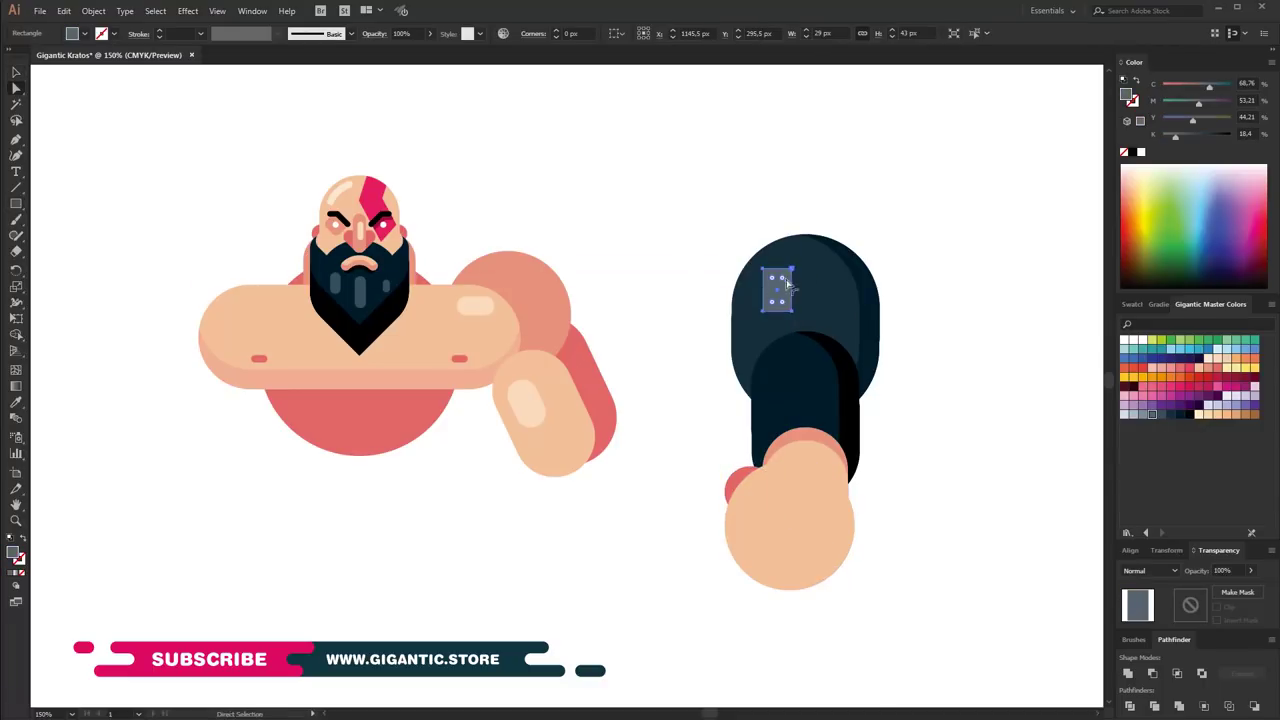
pyautogui.click(15, 72)
pyautogui.click(645, 385)
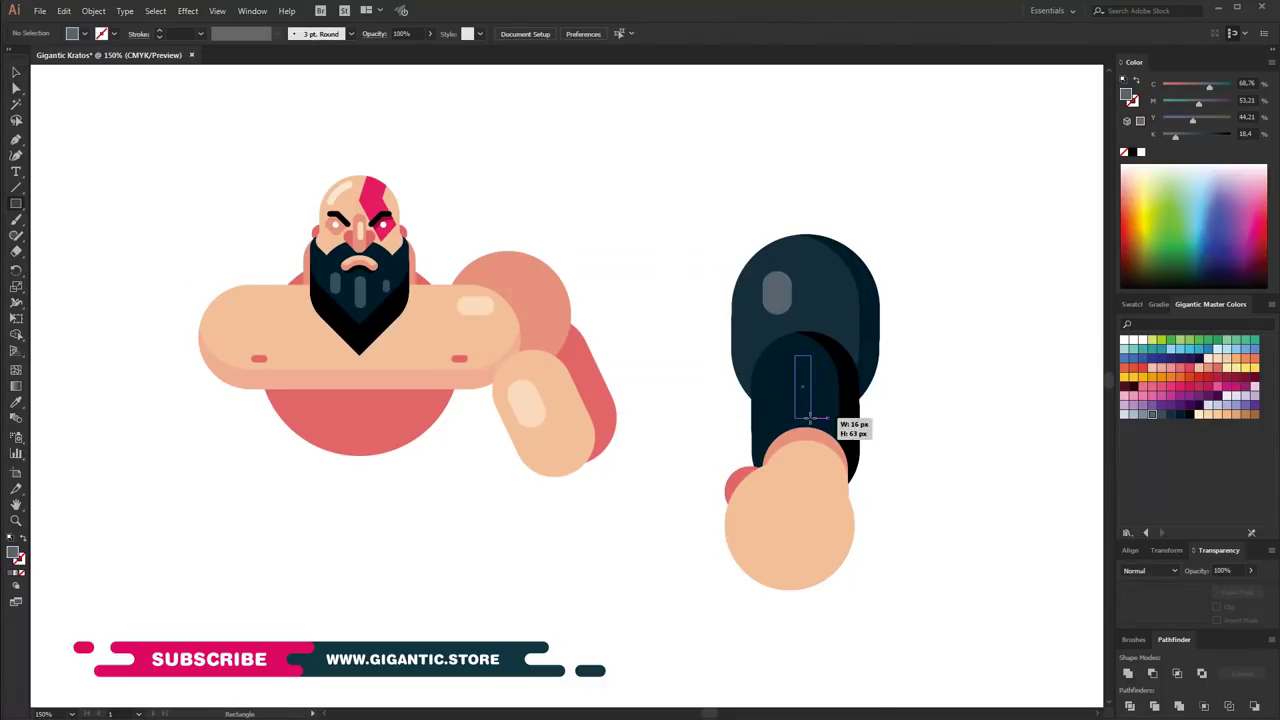
pyautogui.moveTo(810, 418); pyautogui.dragTo(811, 418)
pyautogui.moveTo(768, 376); pyautogui.dragTo(768, 376)
pyautogui.press('a')
pyautogui.click(805, 355)
pyautogui.click(15, 72)
pyautogui.click(934, 243)
pyautogui.click(800, 355)
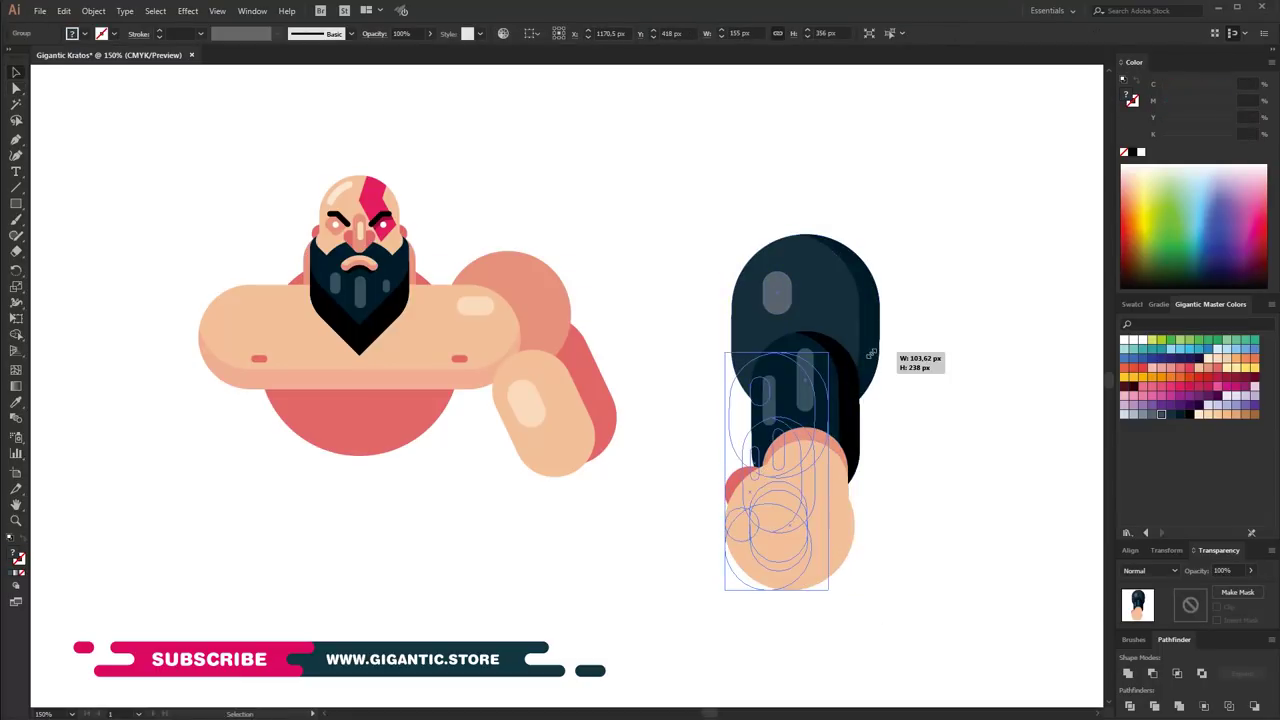
# Rotate the hand and bracer onto the arm end and inspect the small red circle inside the group
pyautogui.moveTo(876, 235); pyautogui.dragTo(866, 350)
pyautogui.click(703, 568)
pyautogui.click(605, 460)
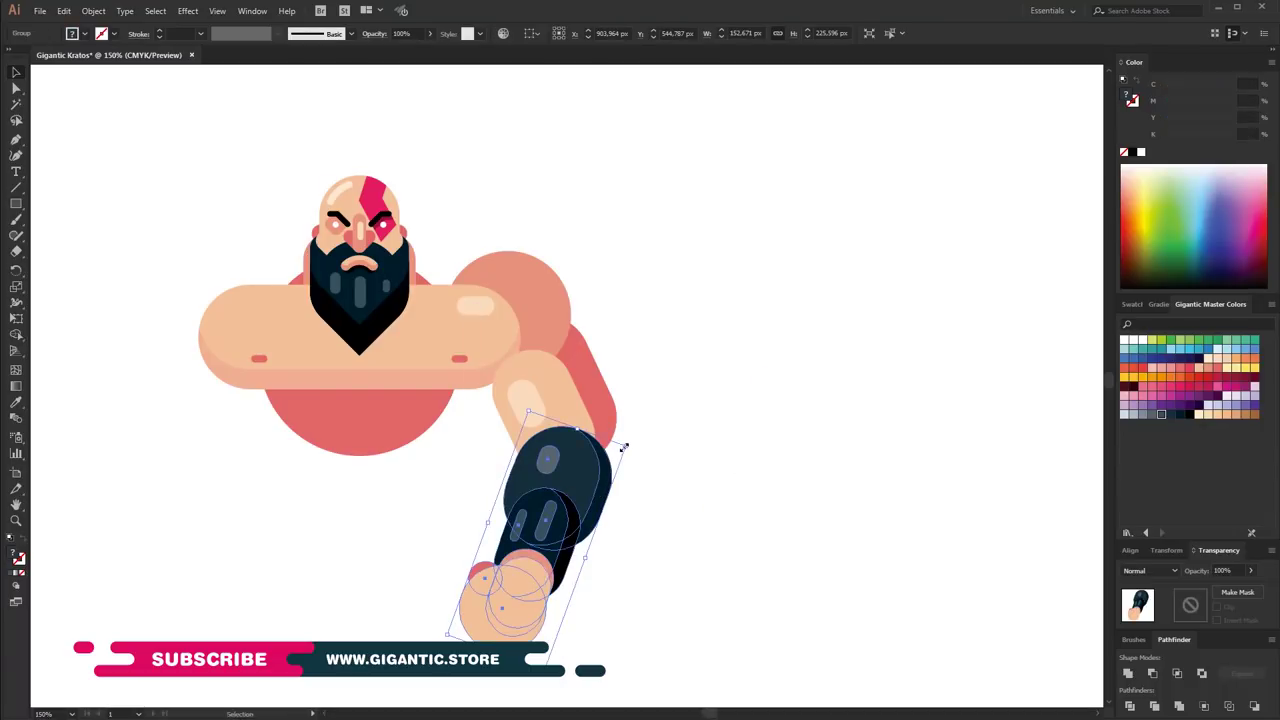
pyautogui.doubleClick(505, 600)
pyautogui.click(545, 652)
pyautogui.click(505, 605)
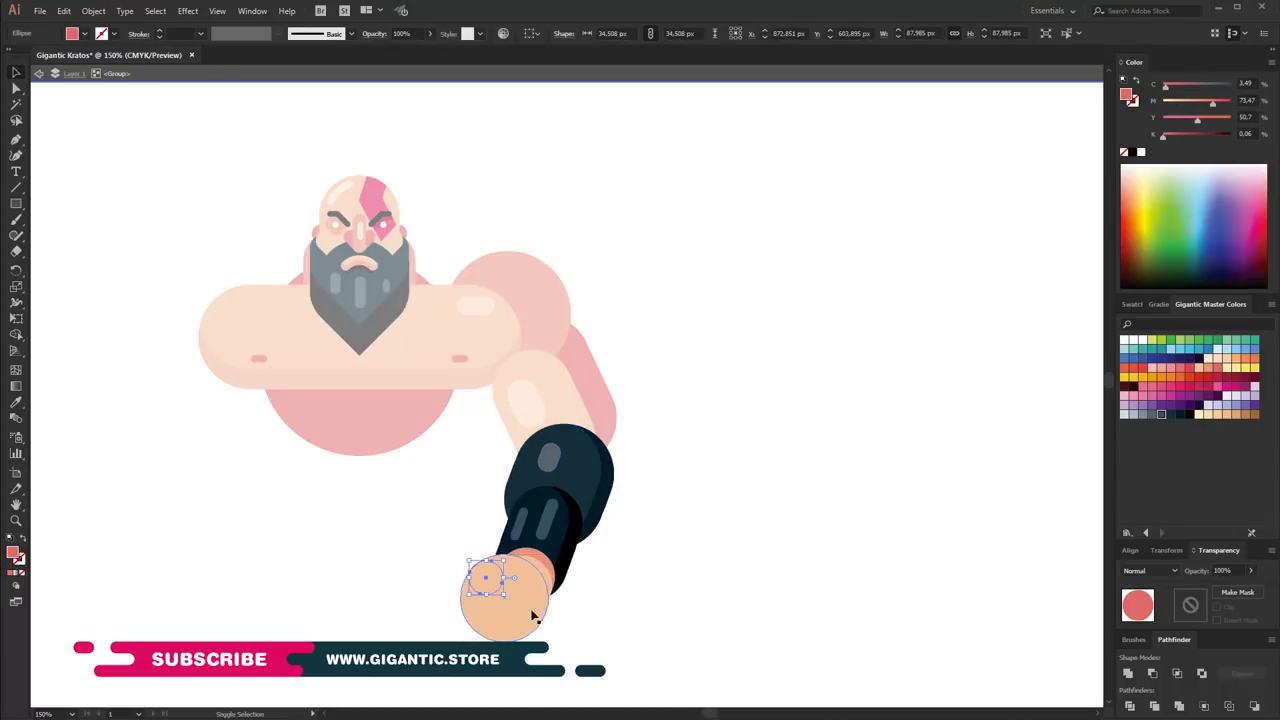
pyautogui.click(602, 624)
pyautogui.doubleClick(640, 611)
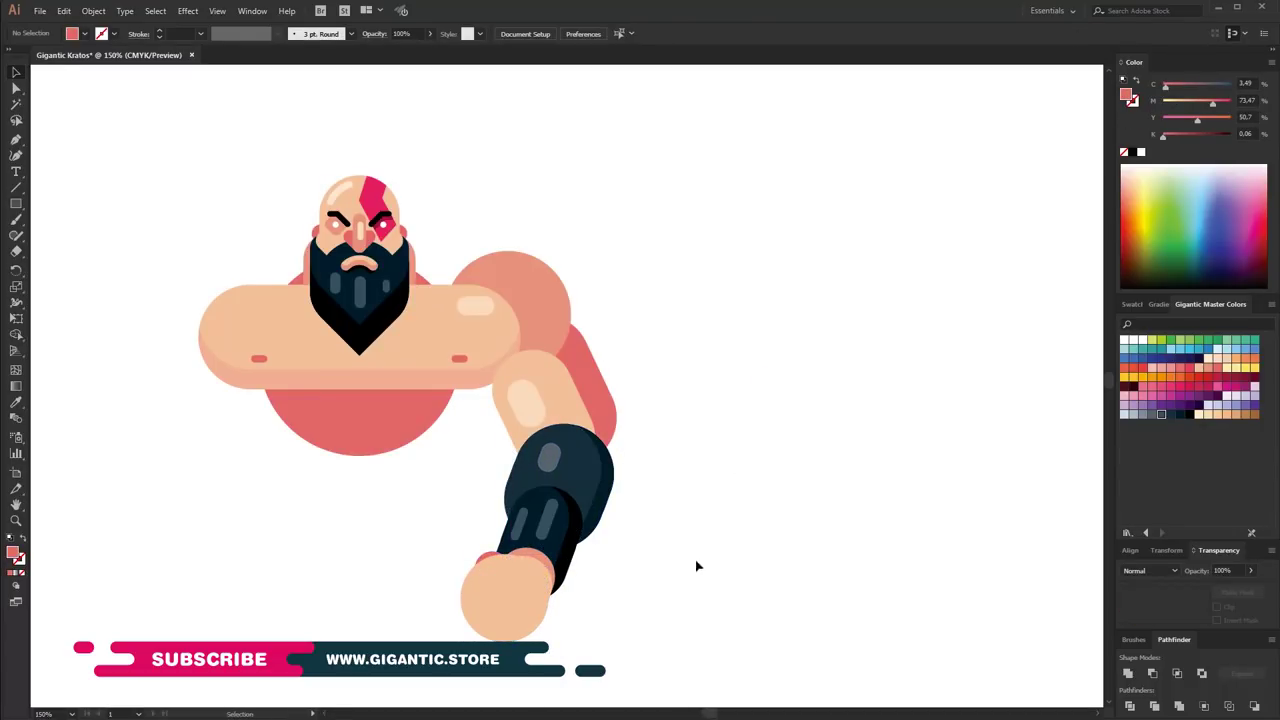
# Add a 30 px circle behind the arm, then move the whole figure right and slightly up
pyautogui.moveTo(692, 449)
pyautogui.mouseDown()
pyautogui.moveTo(703, 462)
pyautogui.moveTo(607, 440)
pyautogui.mouseUp()
pyautogui.rightClick(607, 440)
pyautogui.click(798, 690)
pyautogui.click(612, 458)
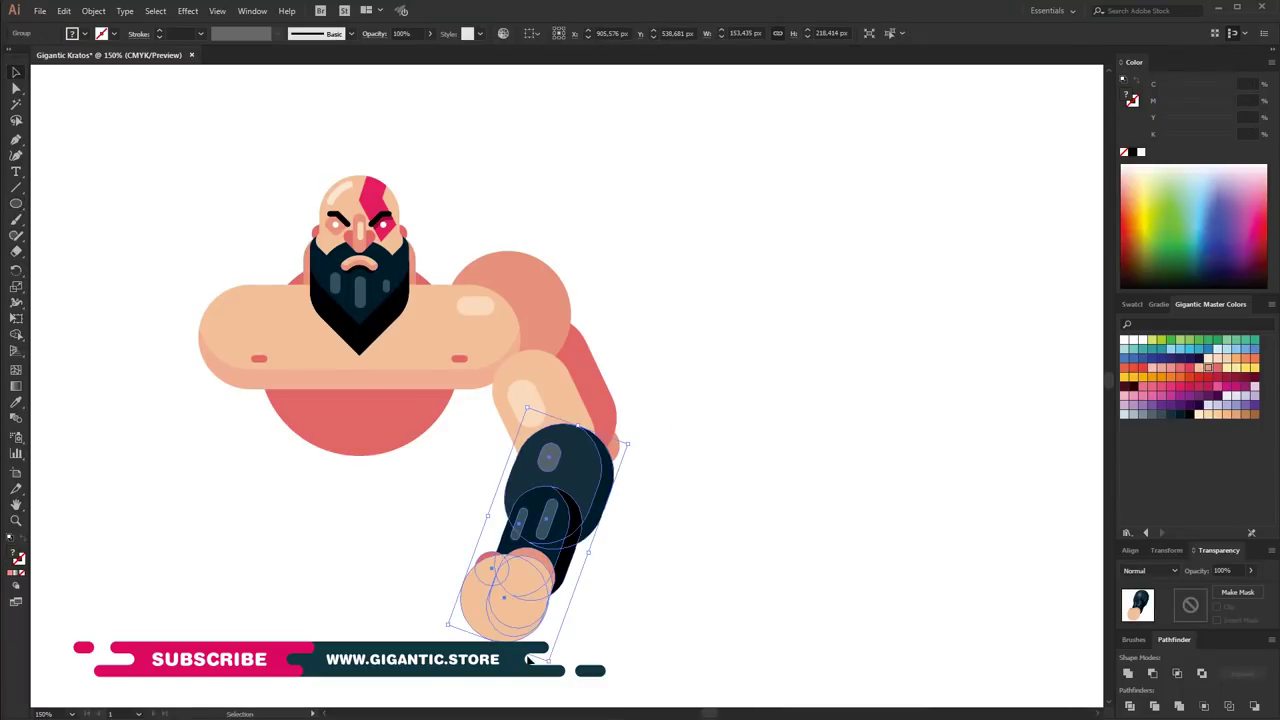
pyautogui.click(766, 243)
pyautogui.hotkey('ctrl', 'a')
pyautogui.moveTo(460, 290); pyautogui.dragTo(712, 270)
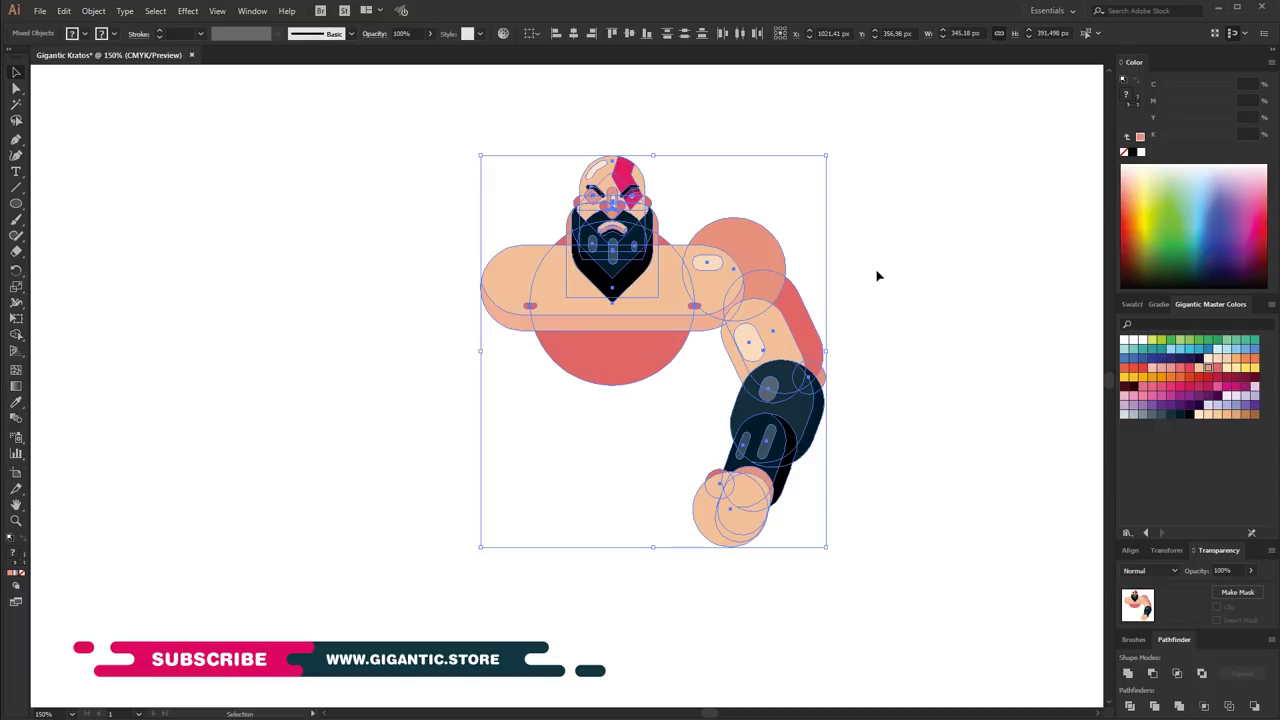
pyautogui.click(620, 380)
# Paste a shrunken copy of the shoulder circle in front, turning its peach fill into a stroke
pyautogui.press('a')
pyautogui.click(785, 290)
pyautogui.hotkey('ctrl', '+')
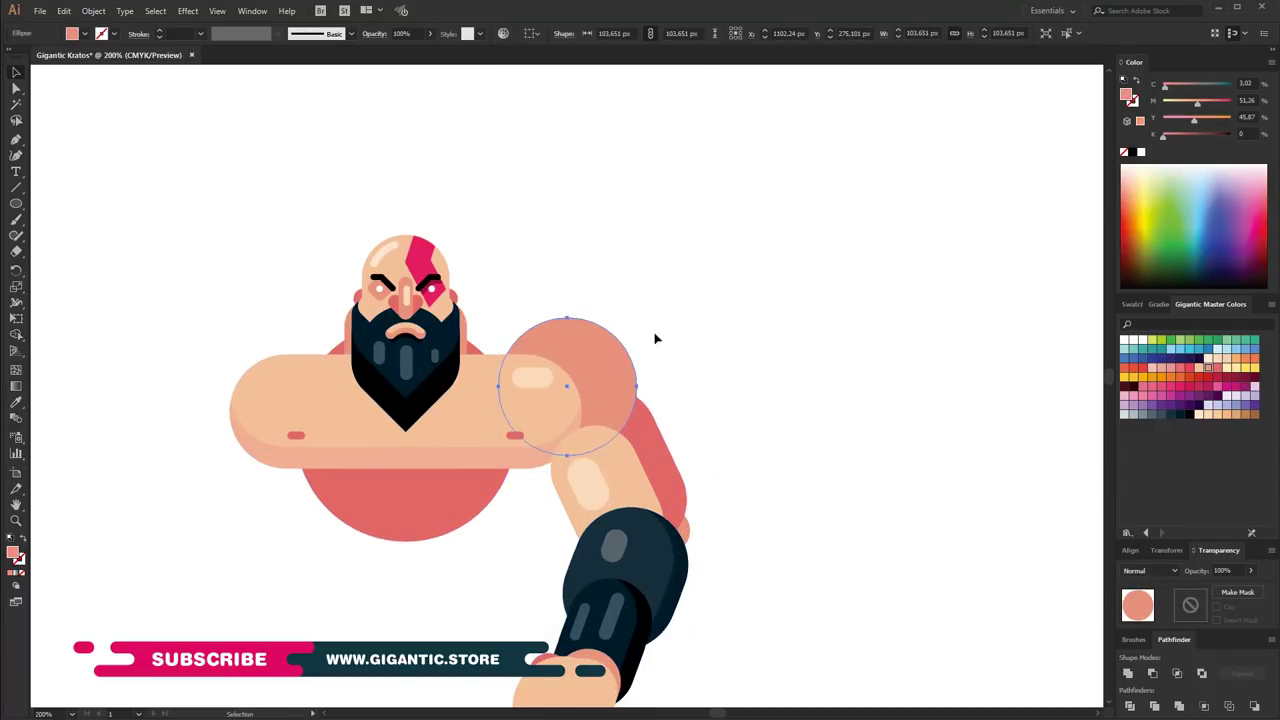
pyautogui.scroll(-1, 638, 342)
pyautogui.press('v')
pyautogui.hotkey('ctrl', 'c')
pyautogui.hotkey('ctrl', 'f')
pyautogui.moveTo(636, 285); pyautogui.dragTo(622, 300)
pyautogui.click(1199, 370)
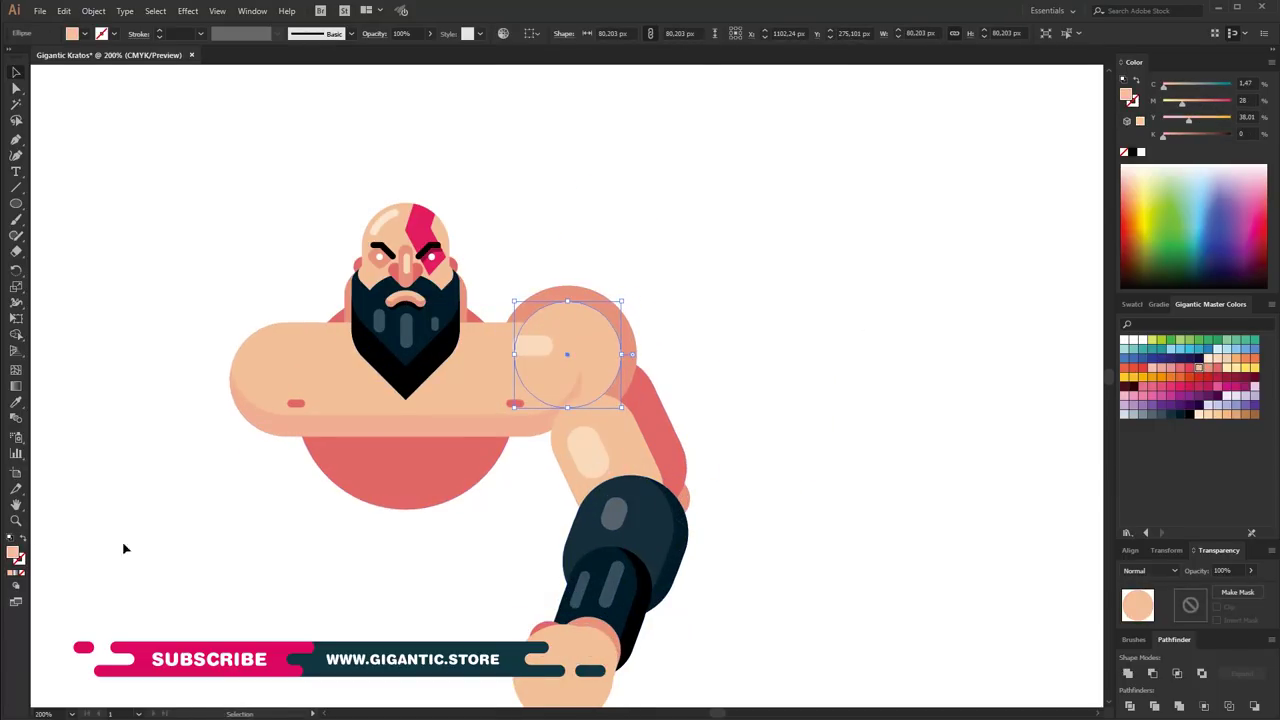
pyautogui.hotkey('shift', 'x')
# Open the copied circle into an arc and outline its stroke as a filled highlight shape
pyautogui.click(16, 141)
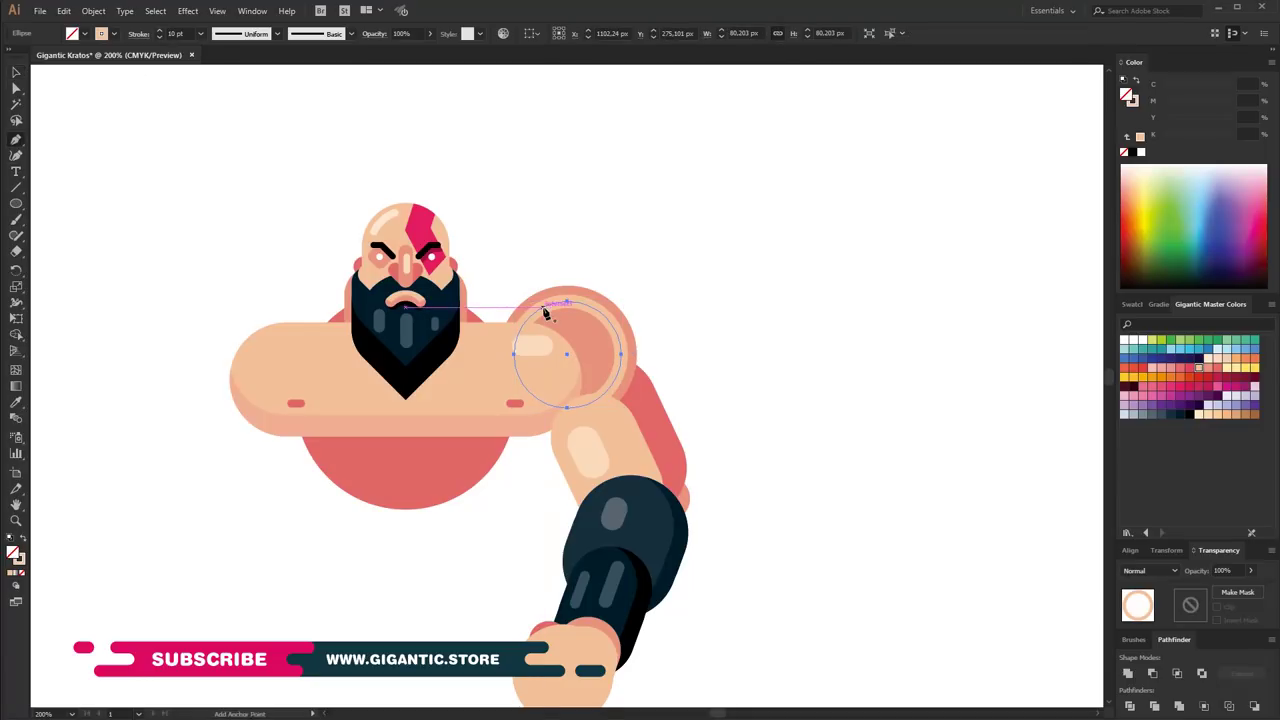
pyautogui.click(545, 303)
pyautogui.press('Delete')
pyautogui.click(138, 33)
pyautogui.click(93, 10)
pyautogui.click(310, 330)
pyautogui.click(166, 134)
pyautogui.hotkey('ctrl', '-')
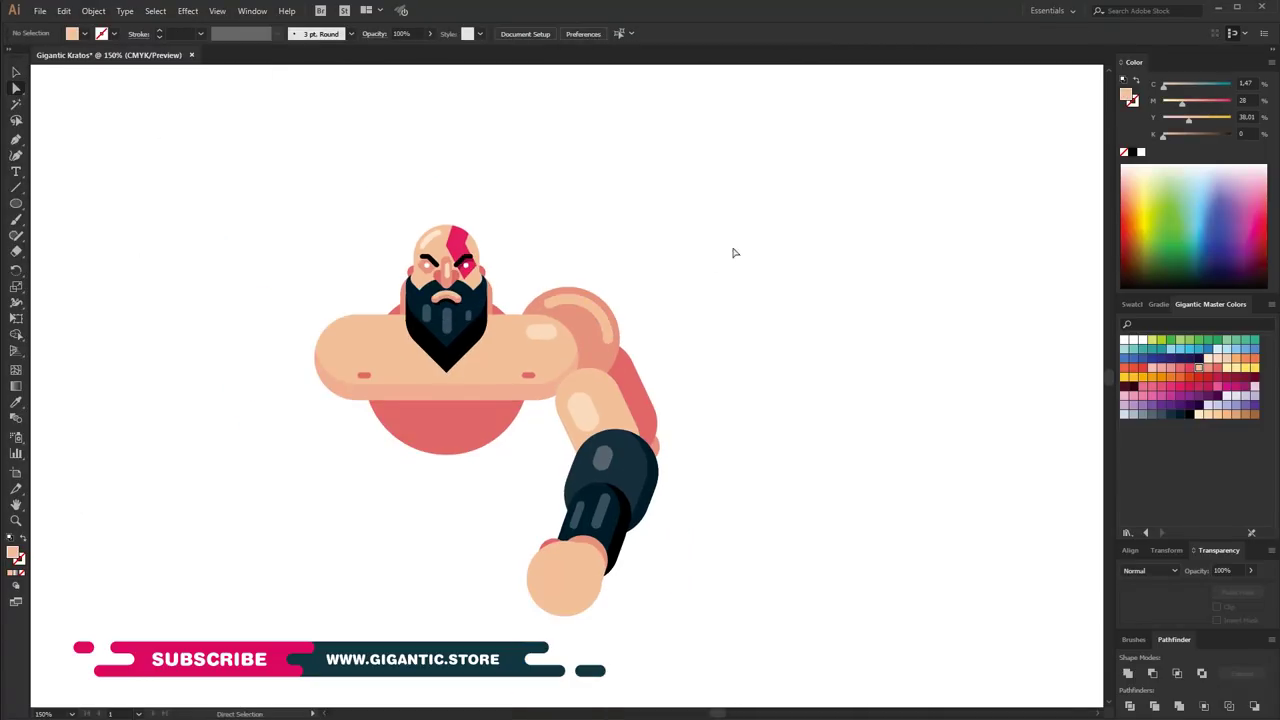
pyautogui.moveTo(748, 245); pyautogui.dragTo(545, 627)
# Reflect a vertical copy of the arm and move it to the left shoulder
pyautogui.press('v')
pyautogui.moveTo(697, 191); pyautogui.dragTo(531, 628)
pyautogui.keyDown('shift'); pyautogui.click(517, 392); pyautogui.keyUp('shift')
pyautogui.press('a')
pyautogui.rightClick(620, 583)
pyautogui.click(785, 598)
pyautogui.click(903, 437)
pyautogui.hotkey('shift', 'Left')
pyautogui.hotkey('shift', 'Left')
pyautogui.hotkey('shift', 'Left')
pyautogui.hotkey('shift', 'Left')
pyautogui.hotkey('shift', 'Left')
pyautogui.hotkey('shift', 'Left')
pyautogui.moveTo(539, 370); pyautogui.dragTo(357, 370)
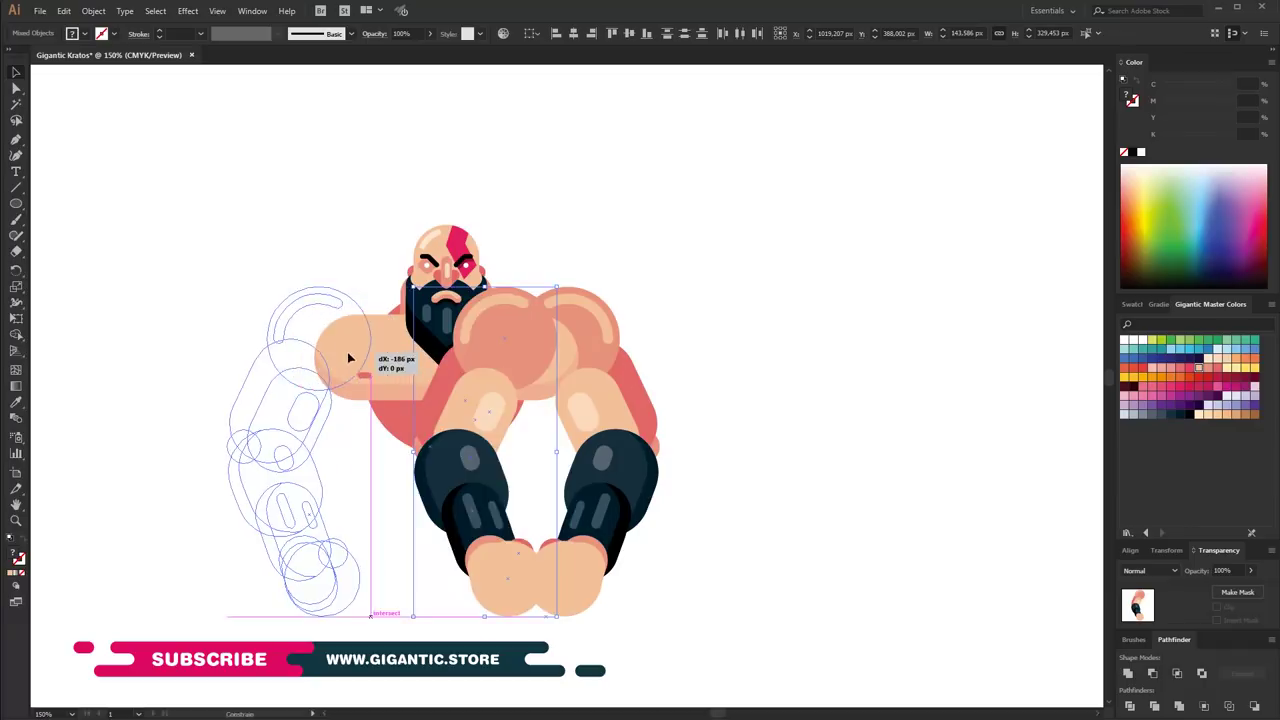
# Restack the mirrored arm so the left upper arm and forearm sit in front of the torso
pyautogui.rightClick(357, 370)
pyautogui.click(580, 560)
pyautogui.click(343, 614)
pyautogui.click(295, 500)
pyautogui.rightClick(290, 492)
pyautogui.click(445, 624)
# Select the torso and beard to check their stacking, then deselect
pyautogui.click(508, 306)
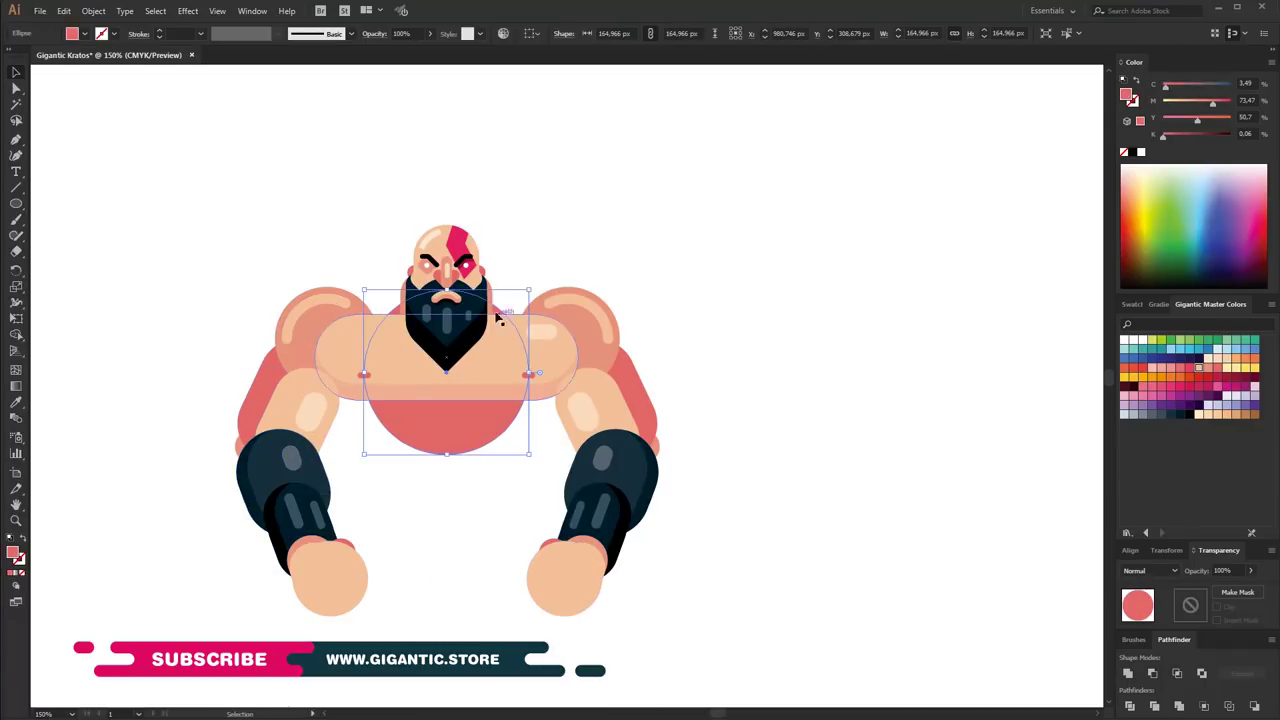
pyautogui.click(488, 290)
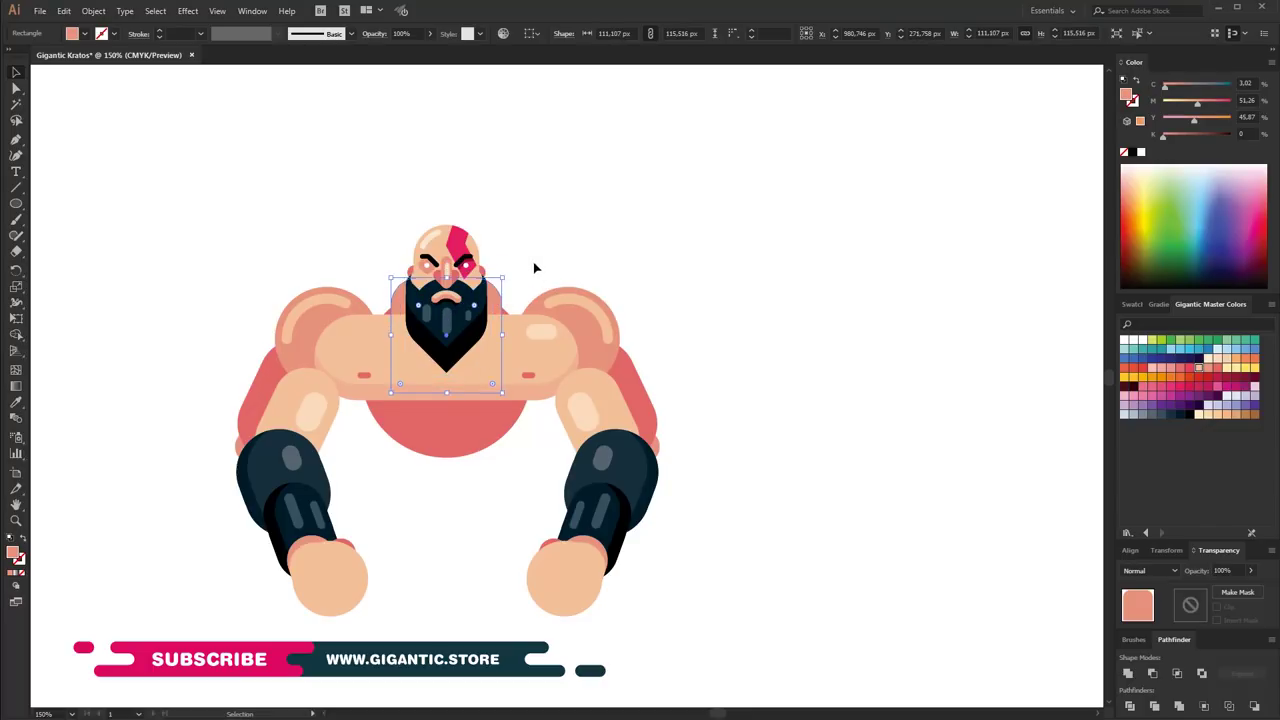
pyautogui.press('a')
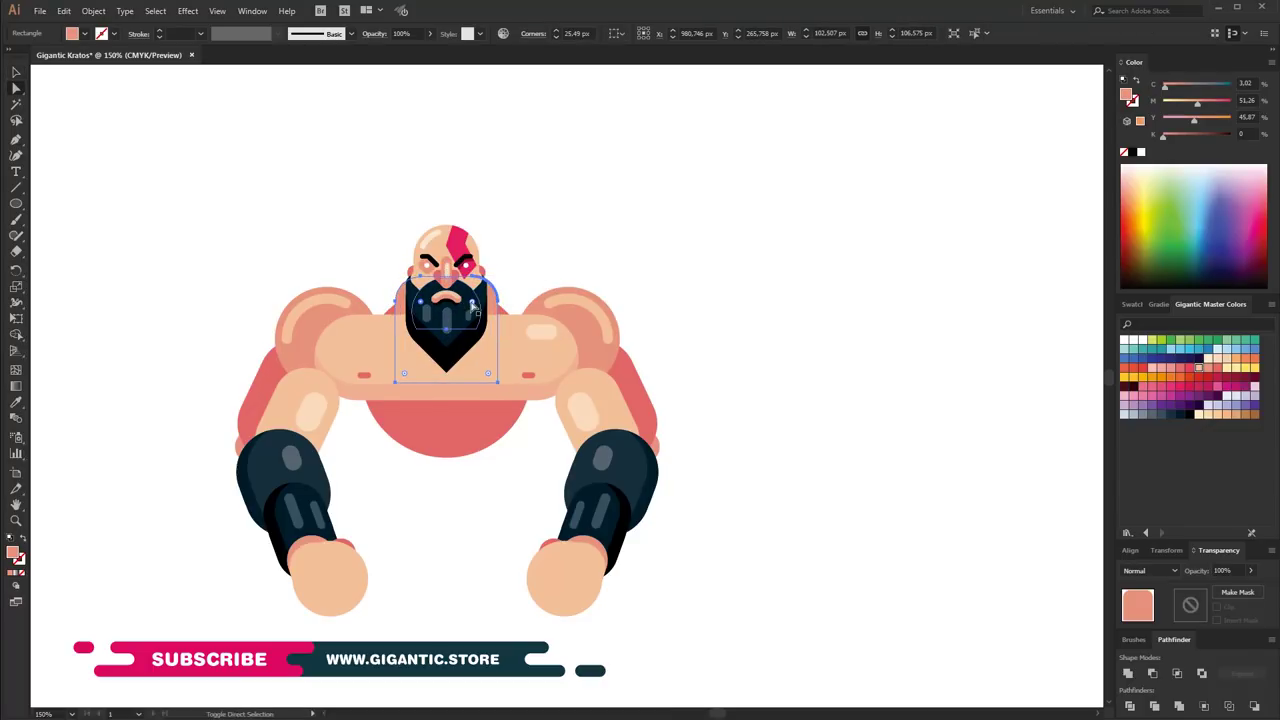
pyautogui.press('v')
pyautogui.click(739, 316)
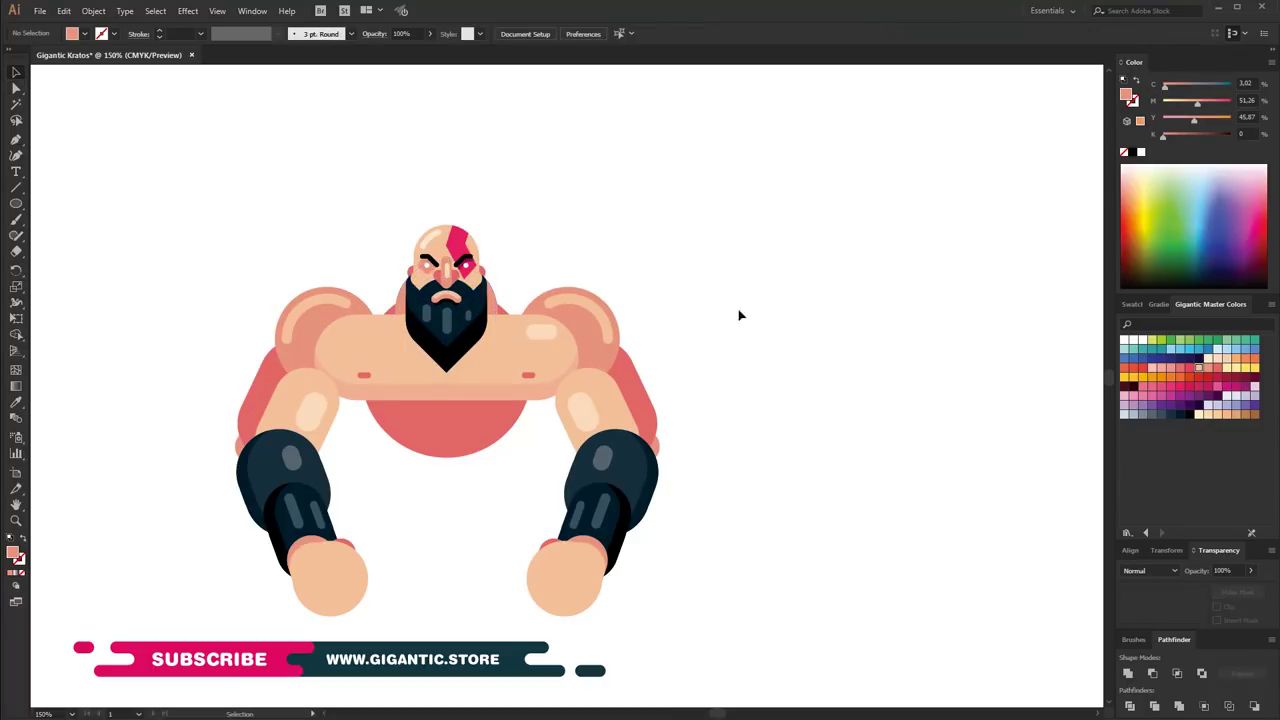
# Enlarge the belly circle, cut its top flat with a rectangle, and send it behind the chest band
pyautogui.moveTo(310, 608); pyautogui.dragTo(312, 610)
pyautogui.click(475, 445)
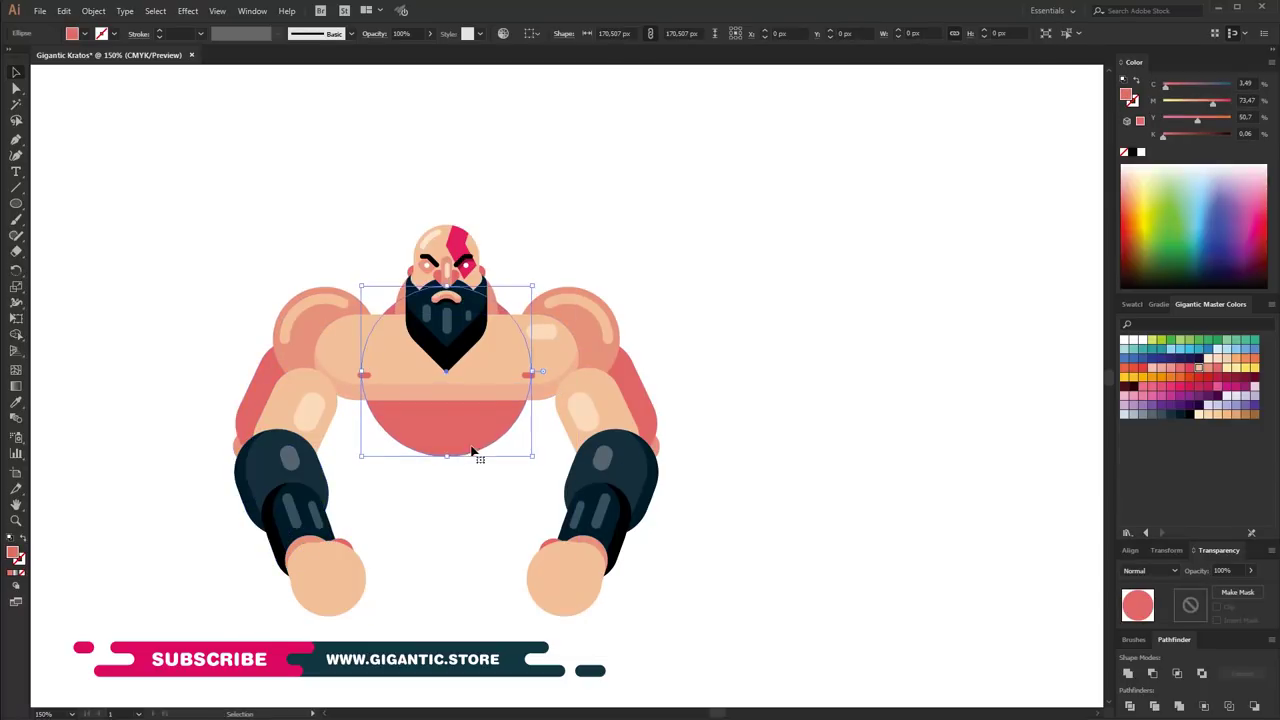
pyautogui.moveTo(753, 470); pyautogui.dragTo(873, 443)
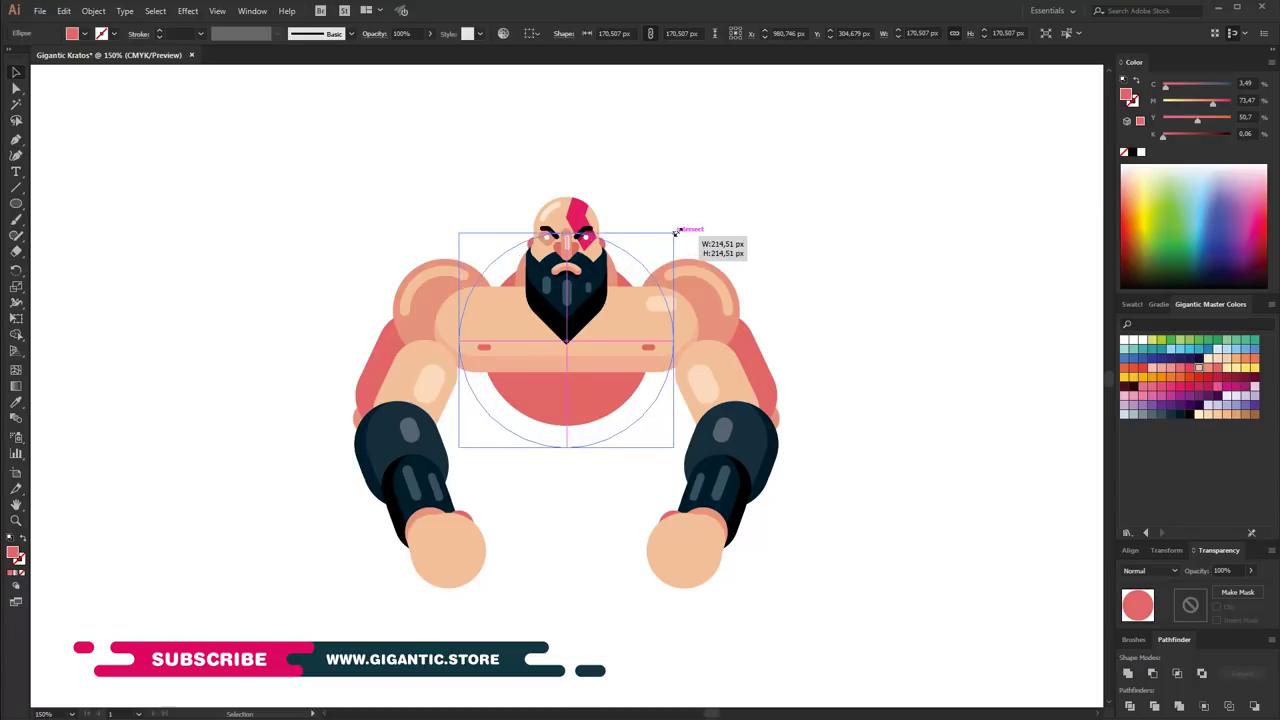
pyautogui.moveTo(651, 256); pyautogui.dragTo(686, 220)
pyautogui.press('m')
pyautogui.moveTo(355, 160); pyautogui.dragTo(755, 340)
pyautogui.keyDown('shift'); pyautogui.click(553, 391); pyautogui.keyUp('shift')
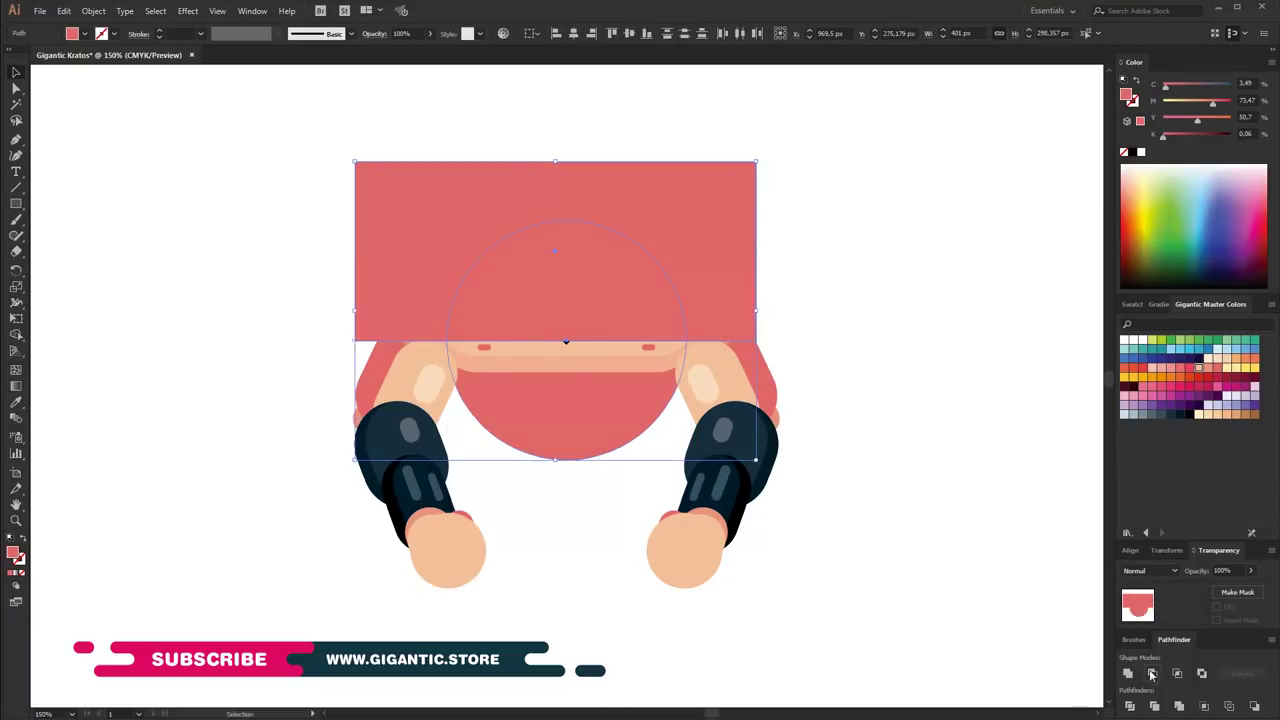
pyautogui.click(1152, 673)
pyautogui.rightClick(553, 391)
pyautogui.click(740, 697)
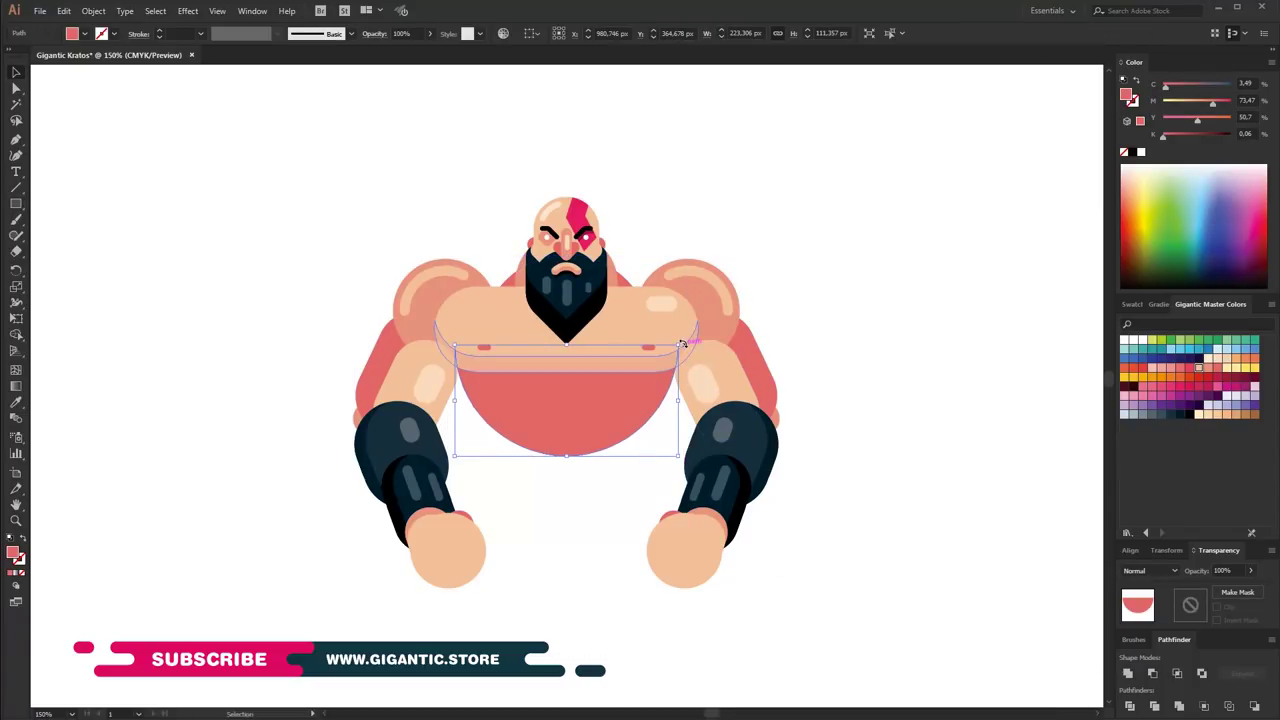
pyautogui.click(811, 409)
# Draw a rectangle below the chest, round its top corners, and fill it salmon
pyautogui.moveTo(642, 541); pyautogui.dragTo(636, 546)
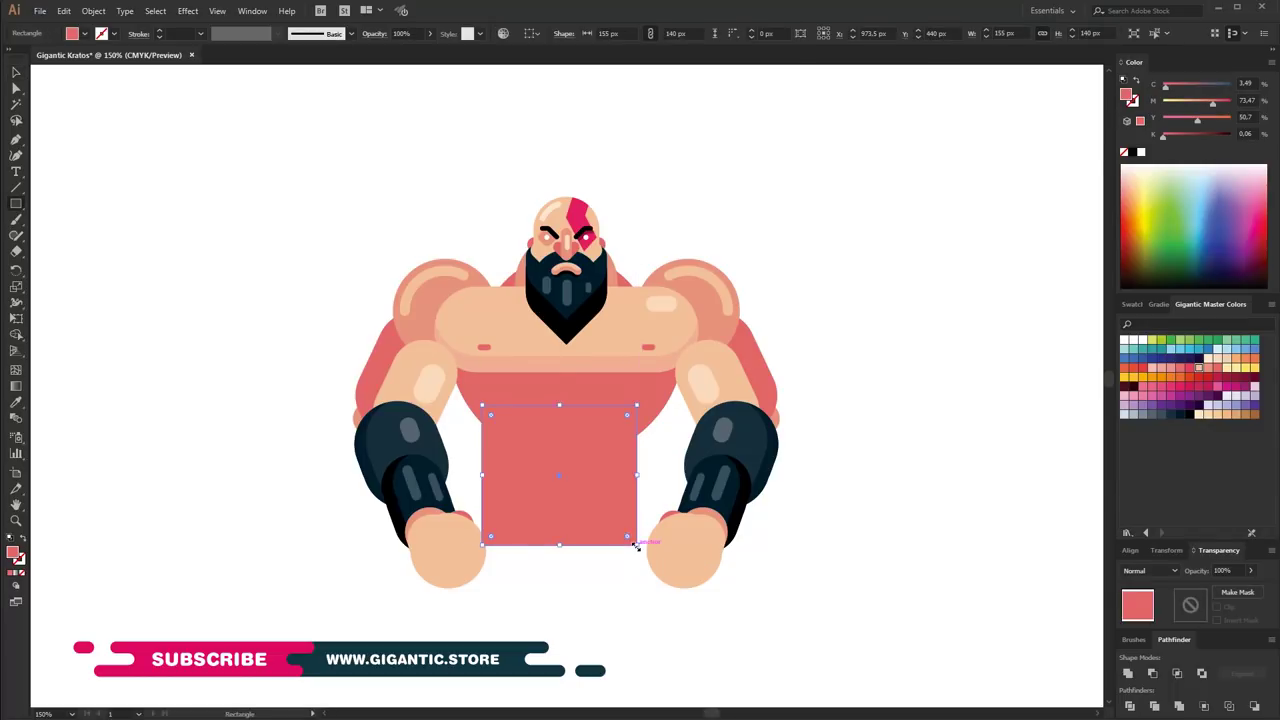
pyautogui.keyDown('shift'); pyautogui.click(600, 380); pyautogui.keyUp('shift')
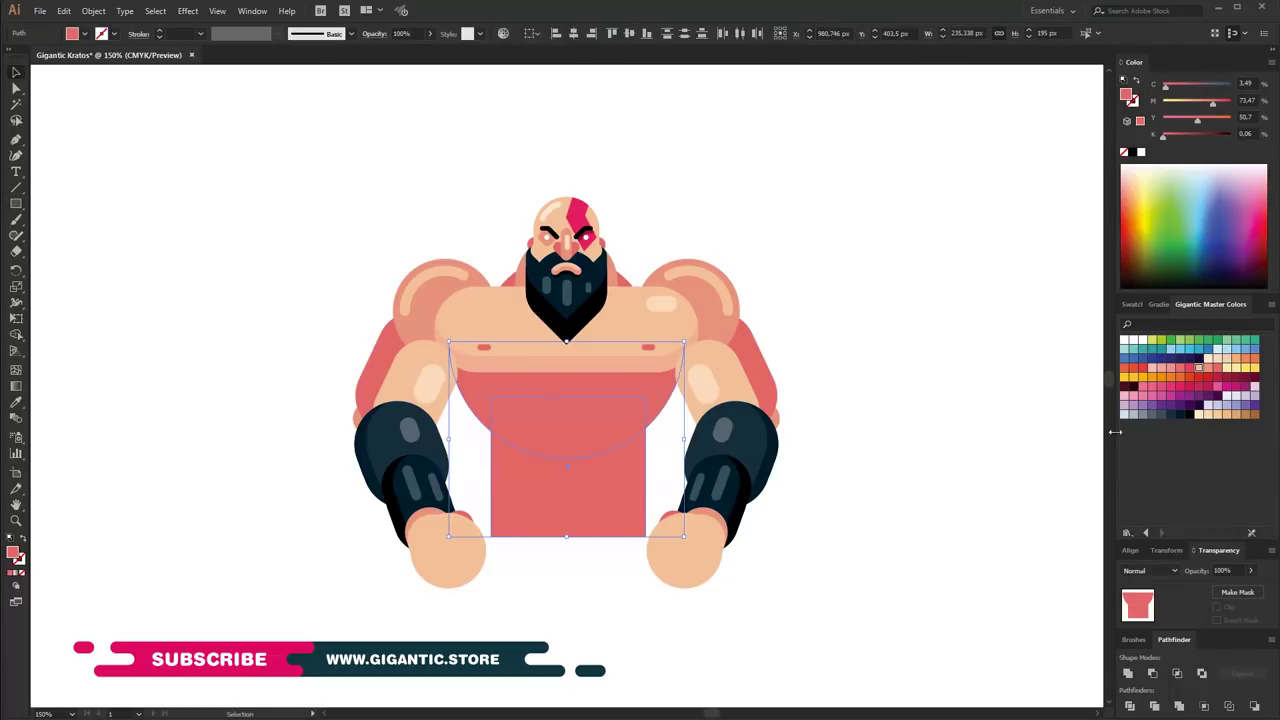
pyautogui.click(1201, 370)
pyautogui.hotkey('ctrl', 'z')
pyautogui.click(594, 518)
pyautogui.press('a')
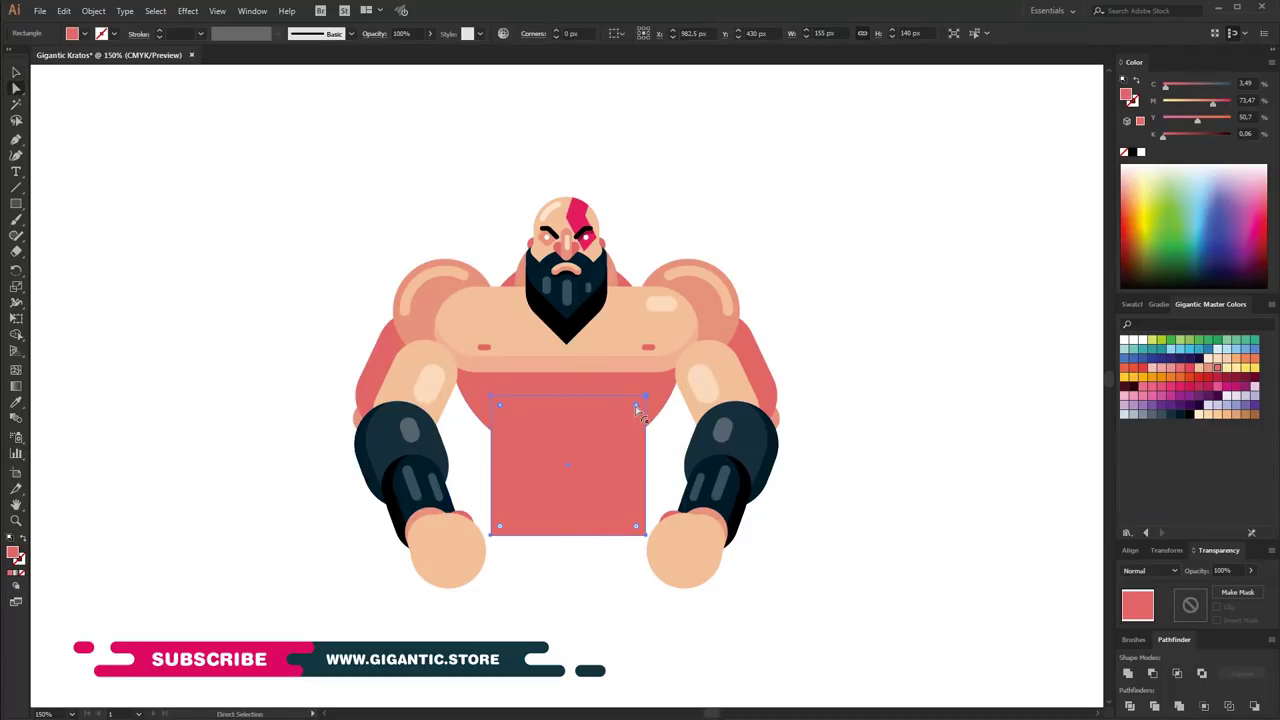
pyautogui.moveTo(585, 503); pyautogui.dragTo(586, 504)
pyautogui.press('v')
pyautogui.click(1201, 370)
pyautogui.click(971, 420)
# Darken the red body shape's magenta, send it behind the chest, and scale it down
pyautogui.click(634, 418)
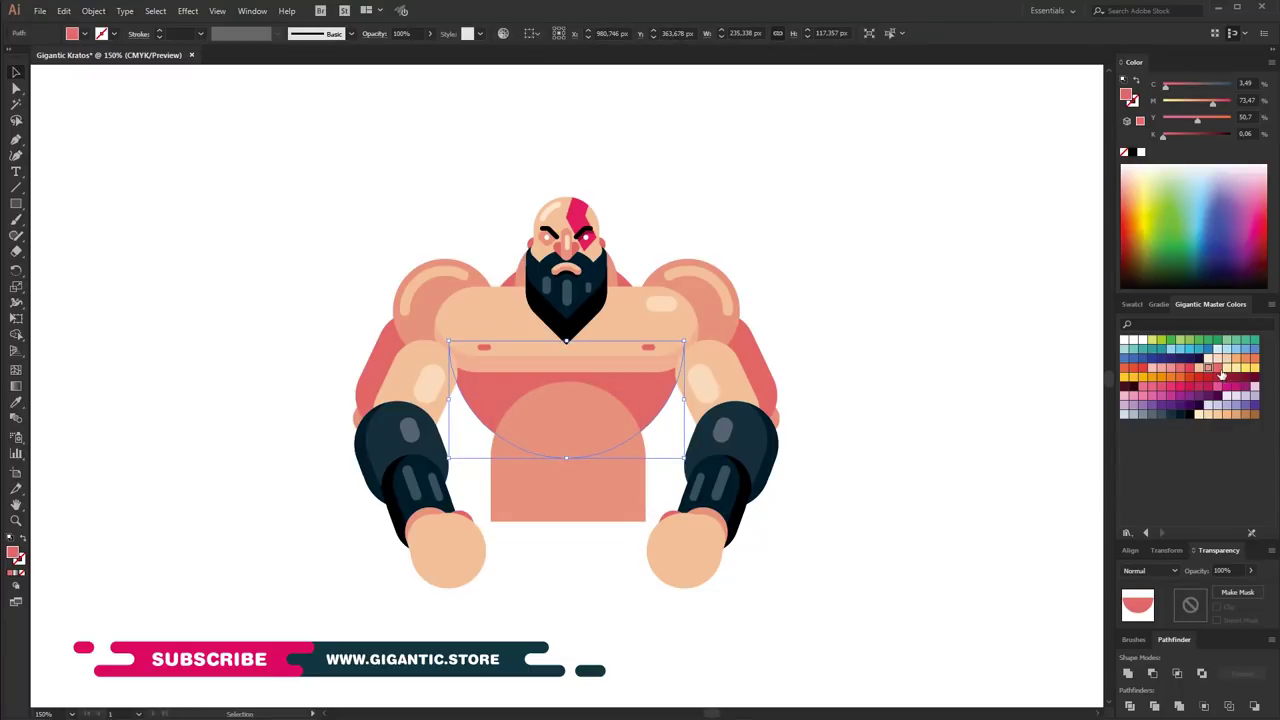
pyautogui.moveTo(1216, 106); pyautogui.dragTo(1222, 103)
pyautogui.rightClick(651, 385)
pyautogui.click(820, 646)
pyautogui.moveTo(684, 341)
pyautogui.mouseDown()
pyautogui.moveTo(668, 378)
pyautogui.moveTo(681, 413)
pyautogui.mouseUp()
pyautogui.click(566, 290)
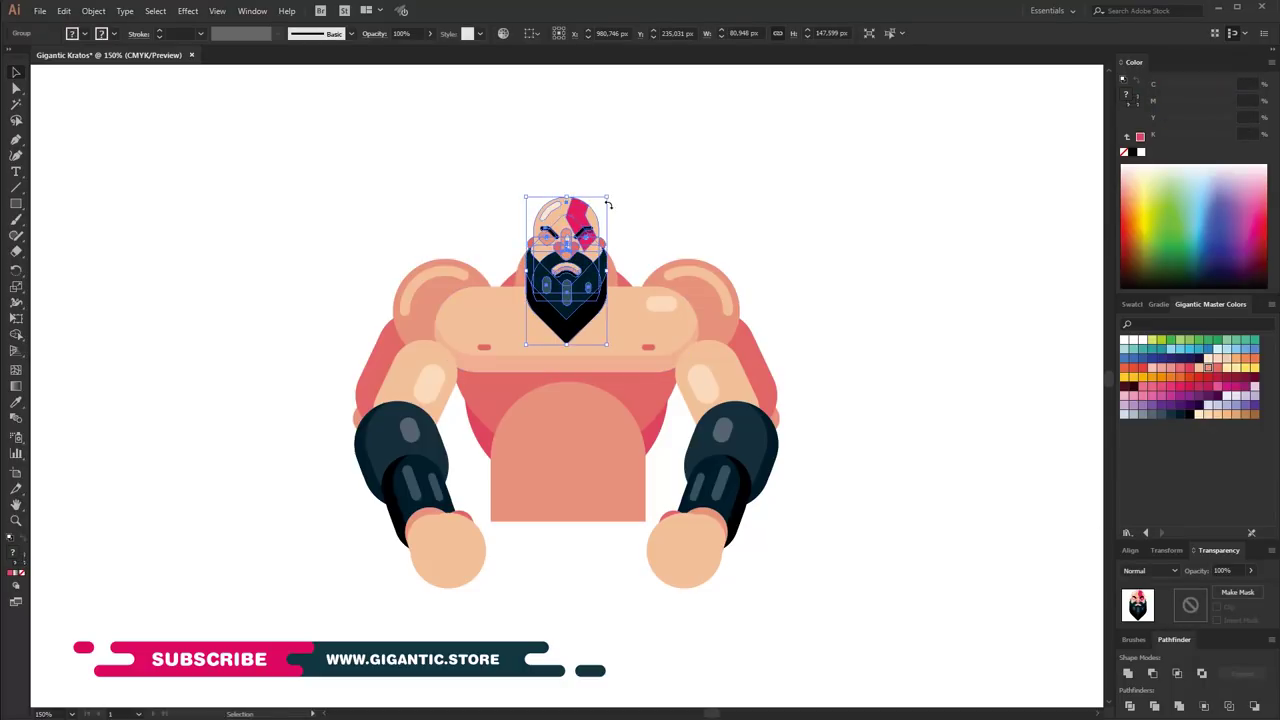
# Zoom to 200% and change the stacking order of the salmon shape behind the beard
pyautogui.click(808, 306)
pyautogui.hotkey('ctrl', '+')
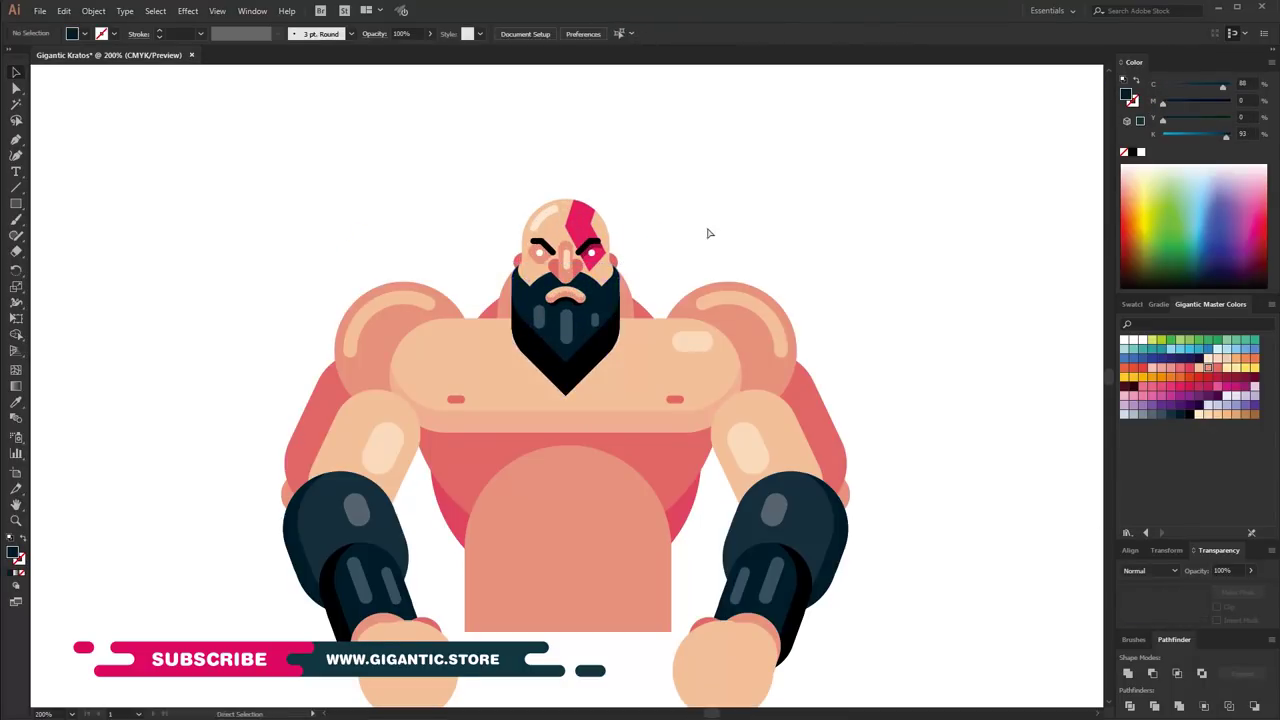
pyautogui.click(565, 330)
pyautogui.rightClick(520, 225)
pyautogui.click(580, 417)
# Pull the chest shape's right end inward while editing it in isolation
pyautogui.click(640, 403)
pyautogui.press('a')
pyautogui.doubleClick(645, 428)
pyautogui.moveTo(764, 252)
pyautogui.mouseDown()
pyautogui.moveTo(700, 456)
pyautogui.moveTo(688, 436)
pyautogui.moveTo(736, 452)
pyautogui.mouseUp()
pyautogui.doubleClick(879, 310)
pyautogui.click(563, 429)
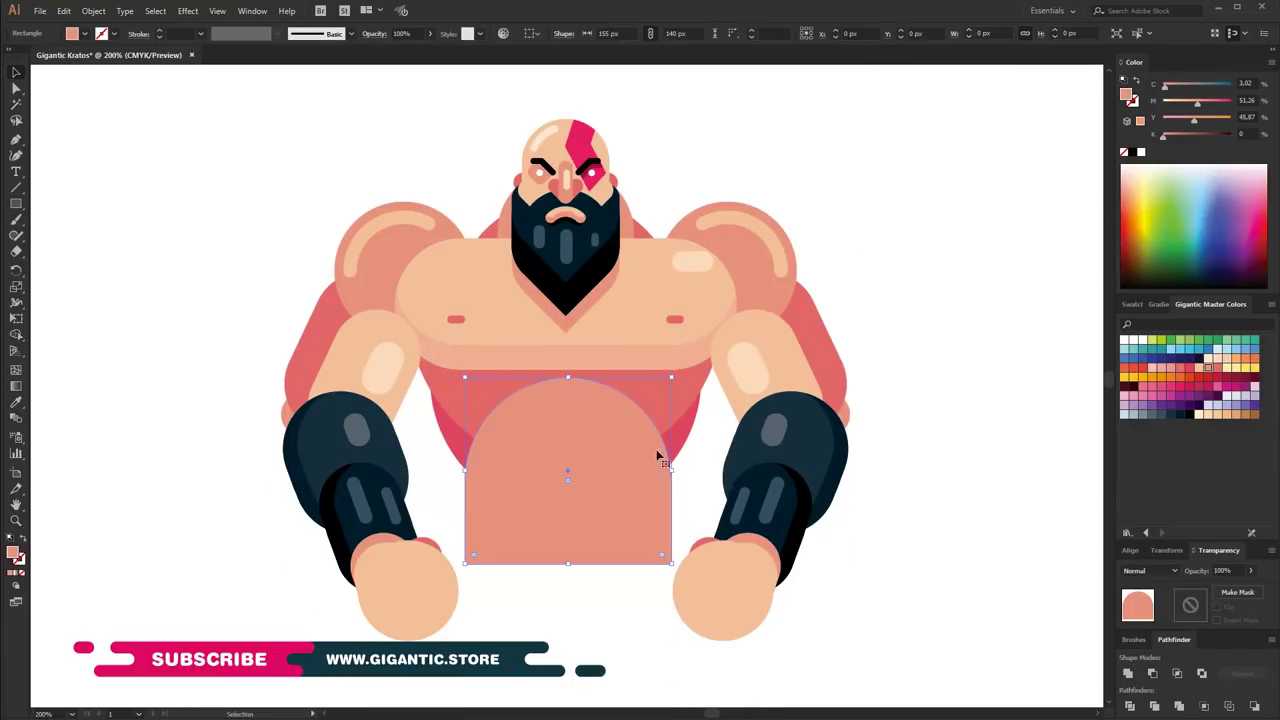
pyautogui.click(932, 421)
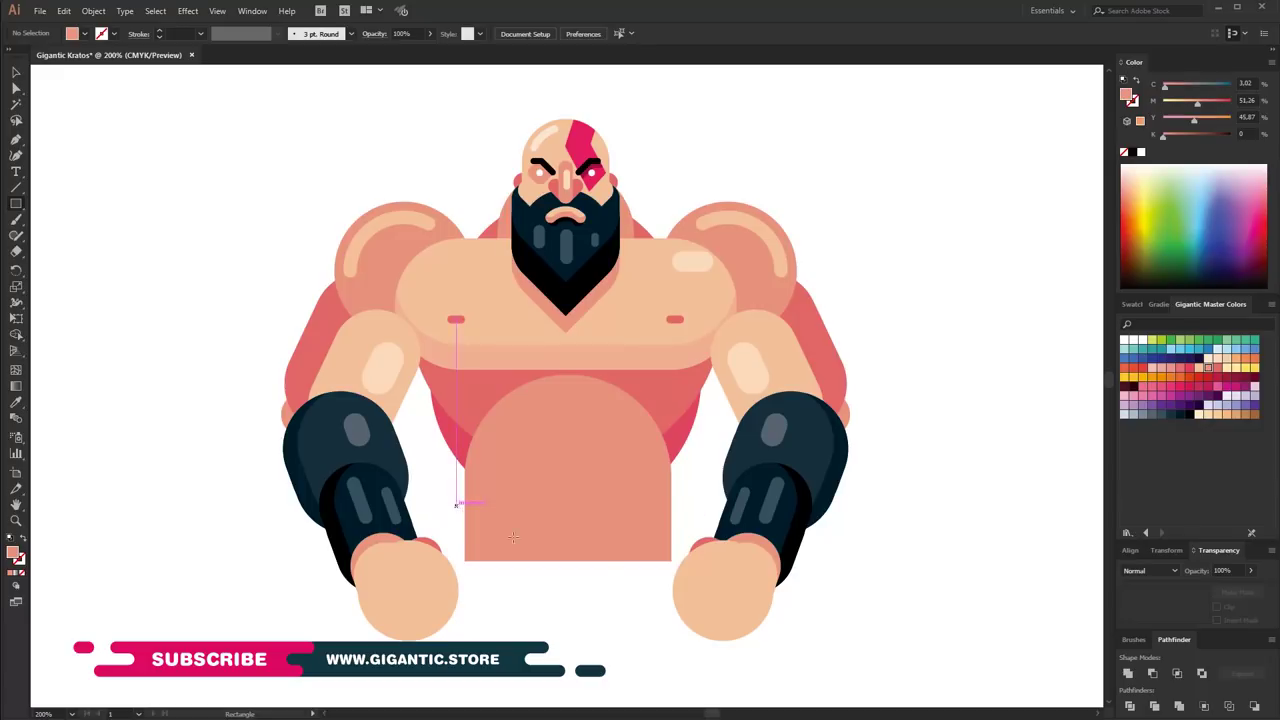
# Draw a dark navy belt rectangle across the bottom of the belly
pyautogui.moveTo(676, 553); pyautogui.dragTo(679, 548)
pyautogui.click(1171, 413)
pyautogui.click(16, 88)
pyautogui.moveTo(477, 525); pyautogui.dragTo(546, 530)
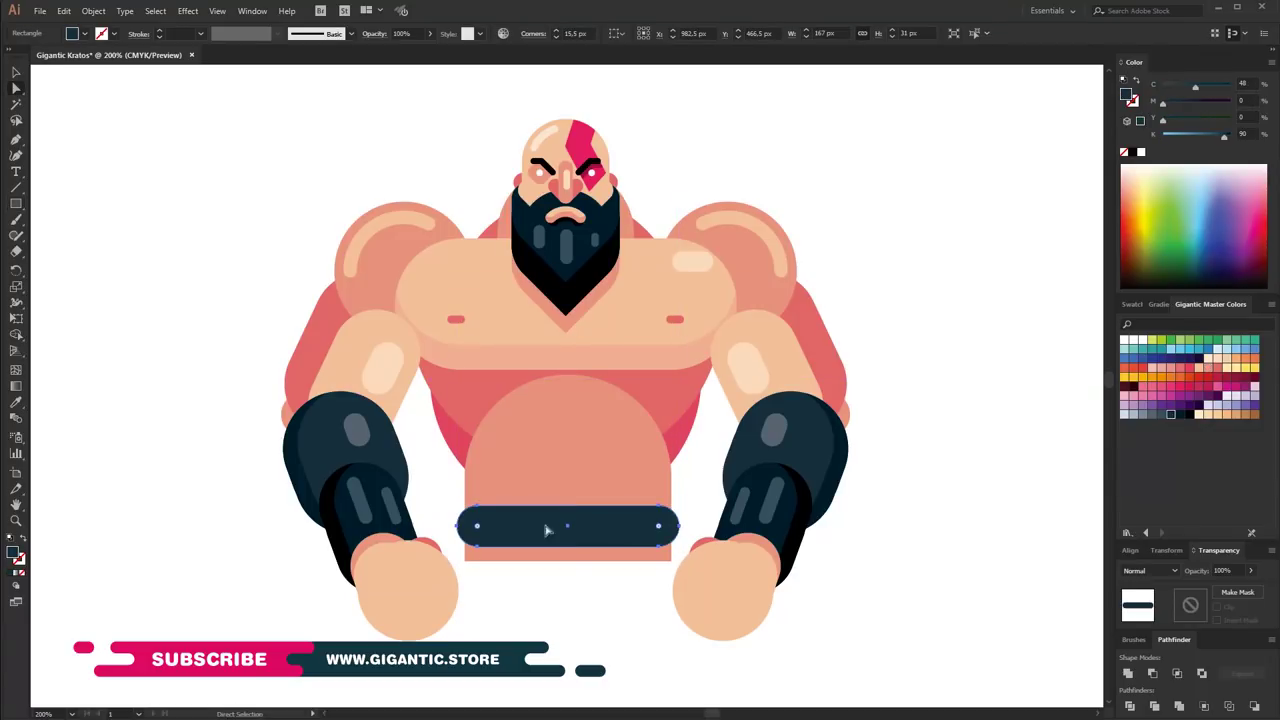
pyautogui.press('v')
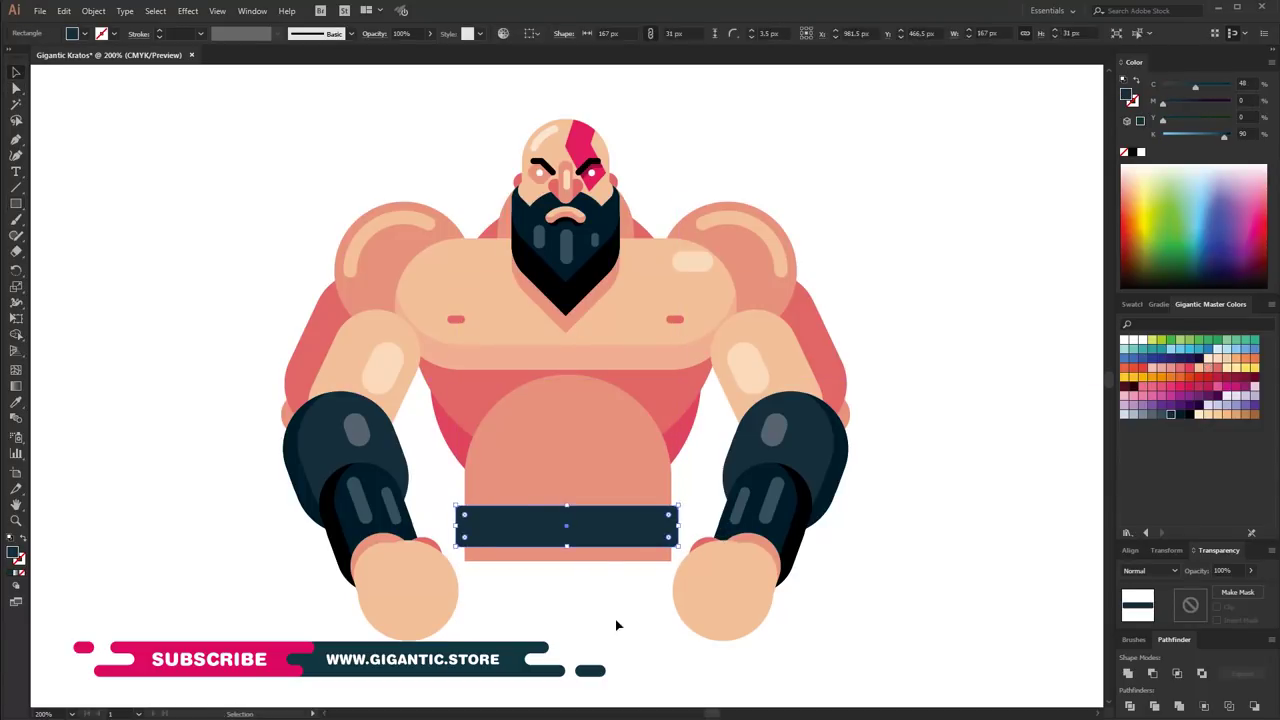
pyautogui.click(650, 612)
# Draw a small peach pad at the belly top and round it into a pill
pyautogui.moveTo(562, 400); pyautogui.dragTo(505, 428)
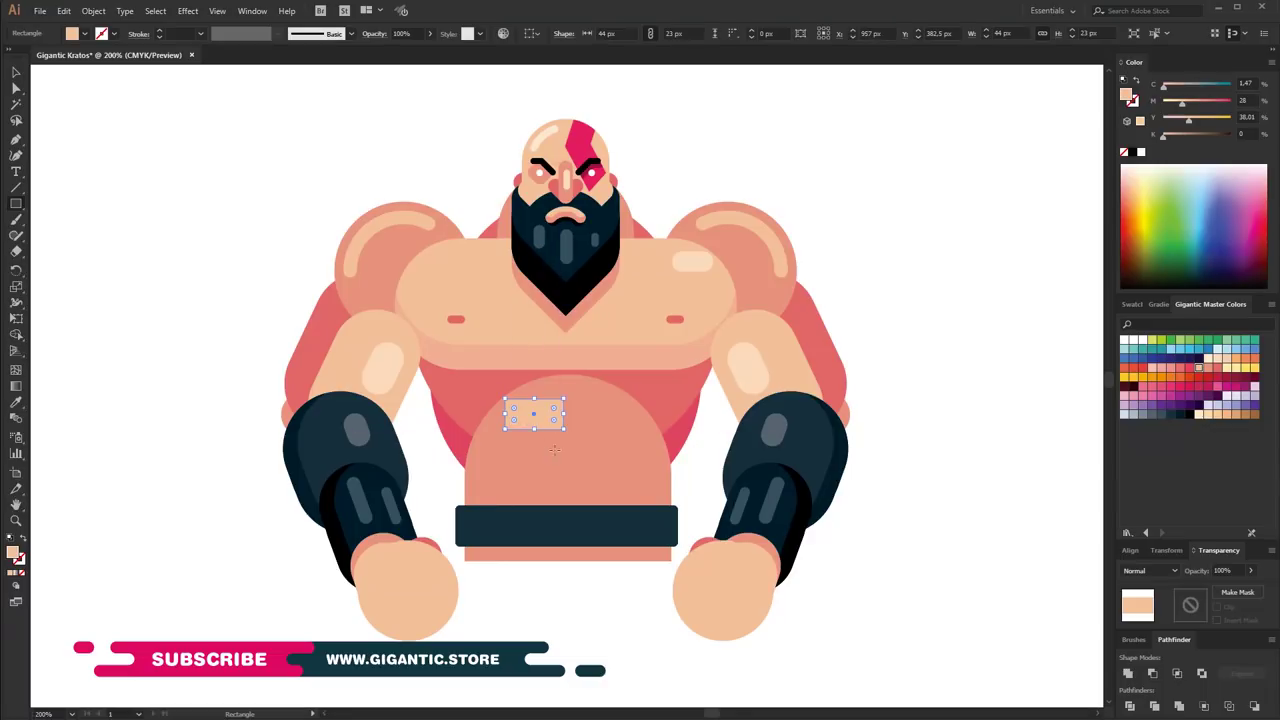
pyautogui.press('a')
pyautogui.moveTo(484, 476); pyautogui.dragTo(528, 452)
# Add thin highlight bars to the left column of peach belly pads
pyautogui.press('v')
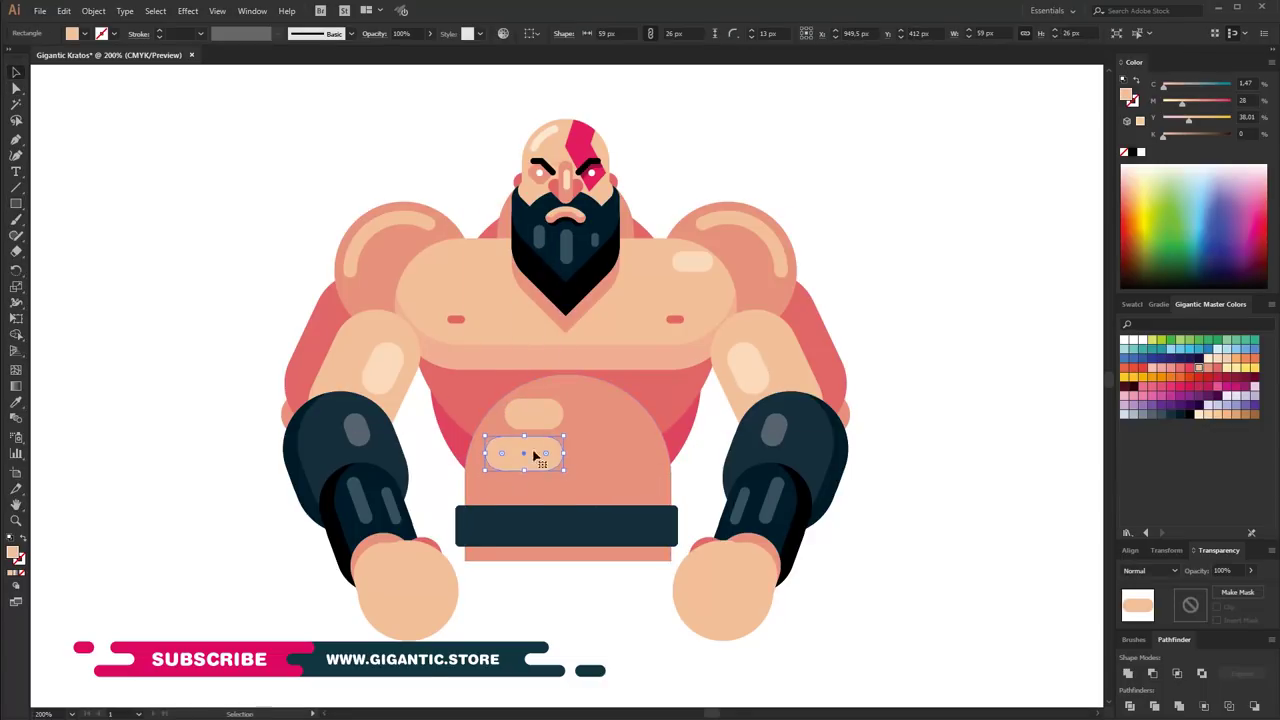
pyautogui.click(945, 412)
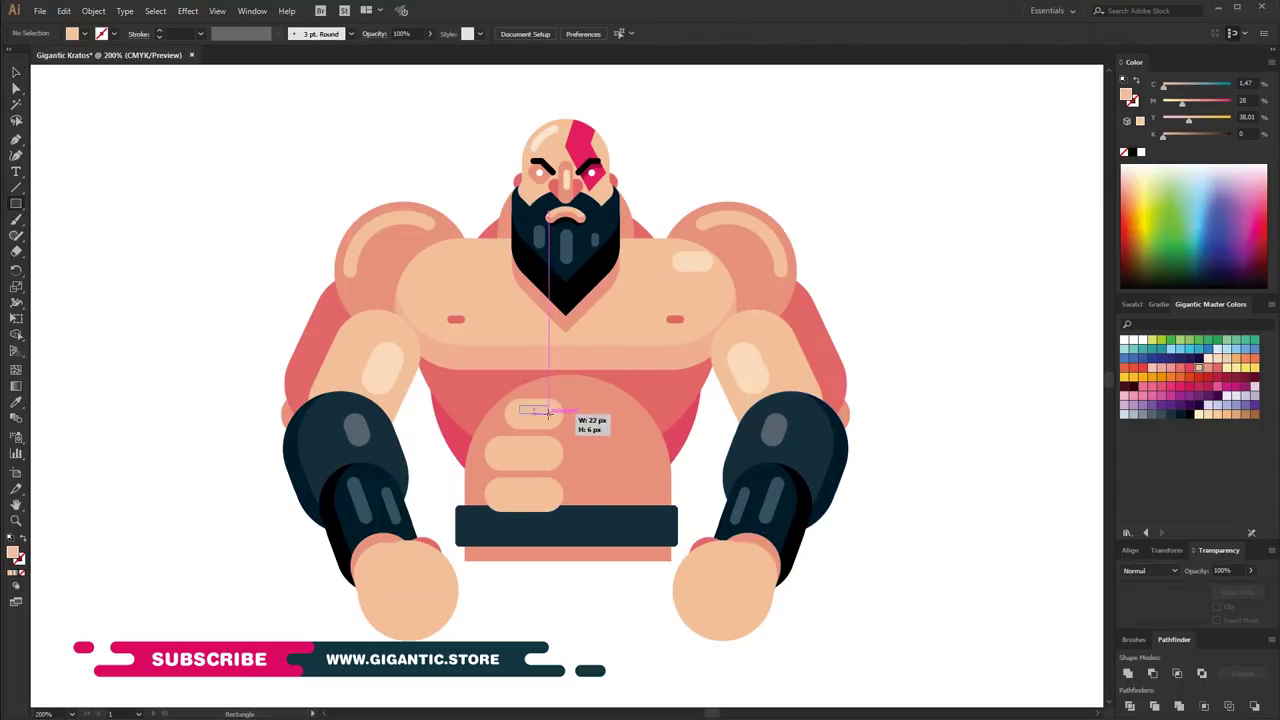
pyautogui.moveTo(548, 412); pyautogui.dragTo(548, 413)
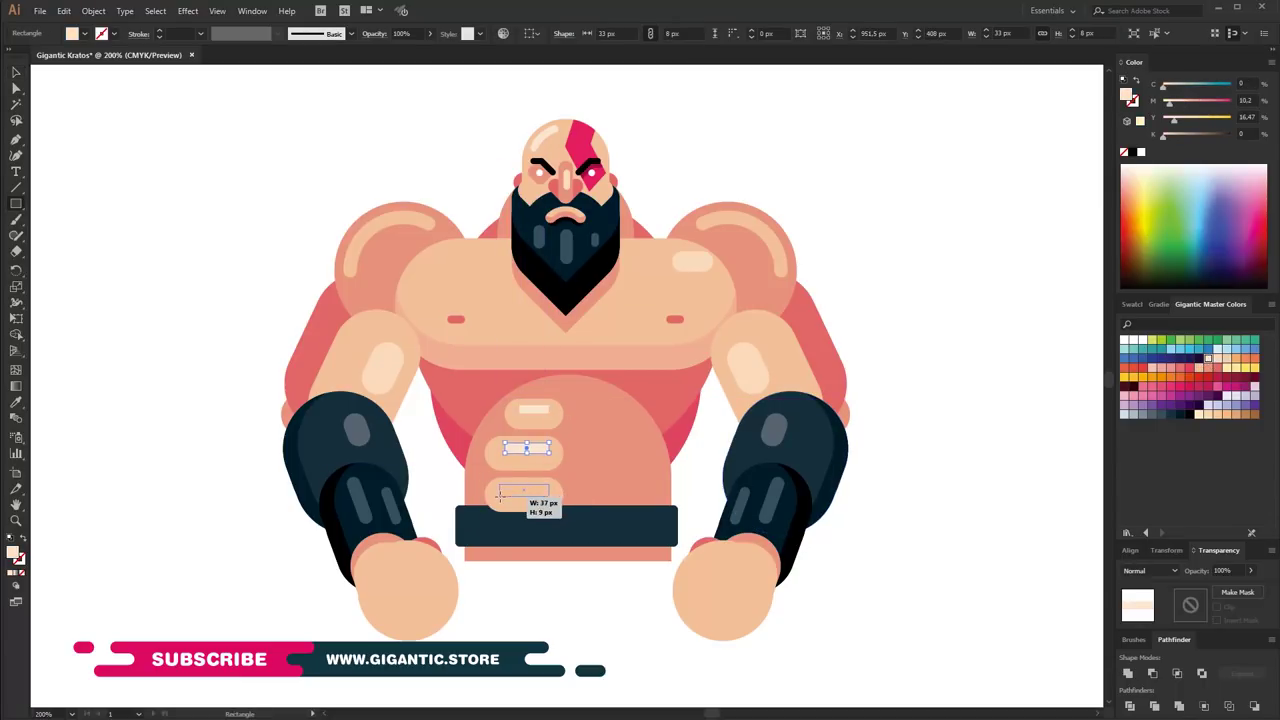
pyautogui.click(15, 88)
pyautogui.click(525, 449)
pyautogui.click(534, 409)
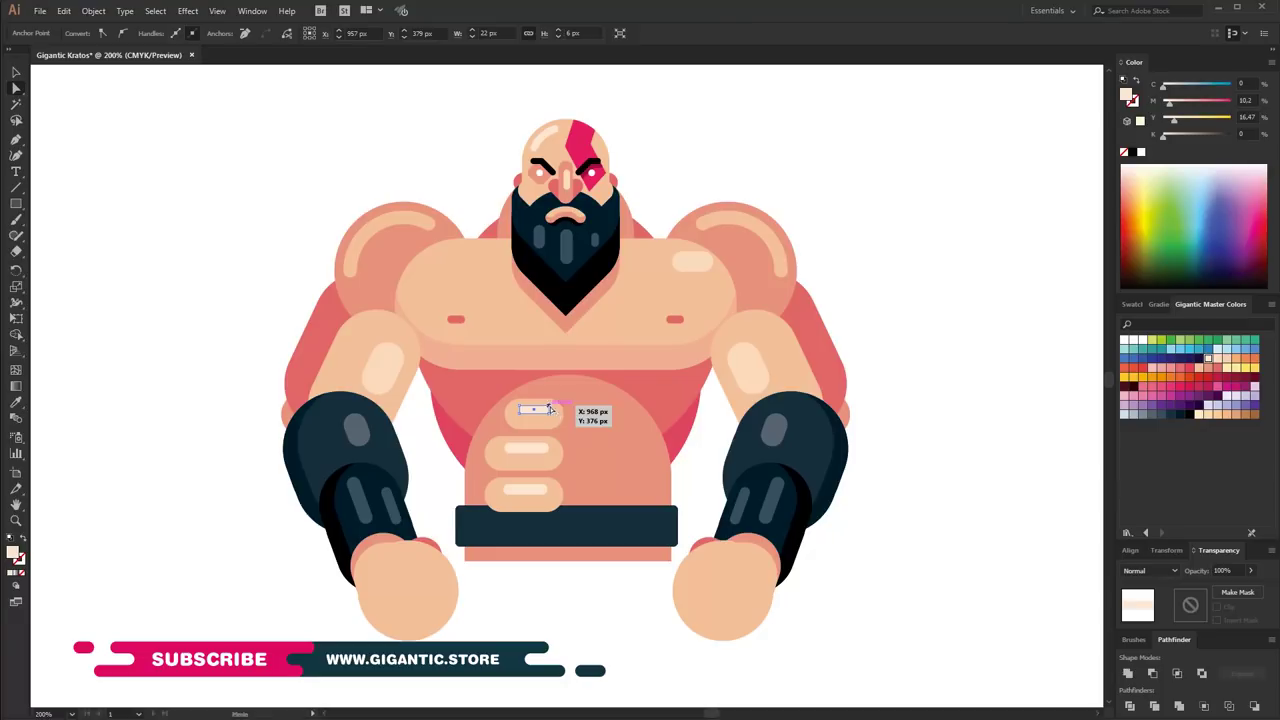
pyautogui.hotkey('ctrl', '+')
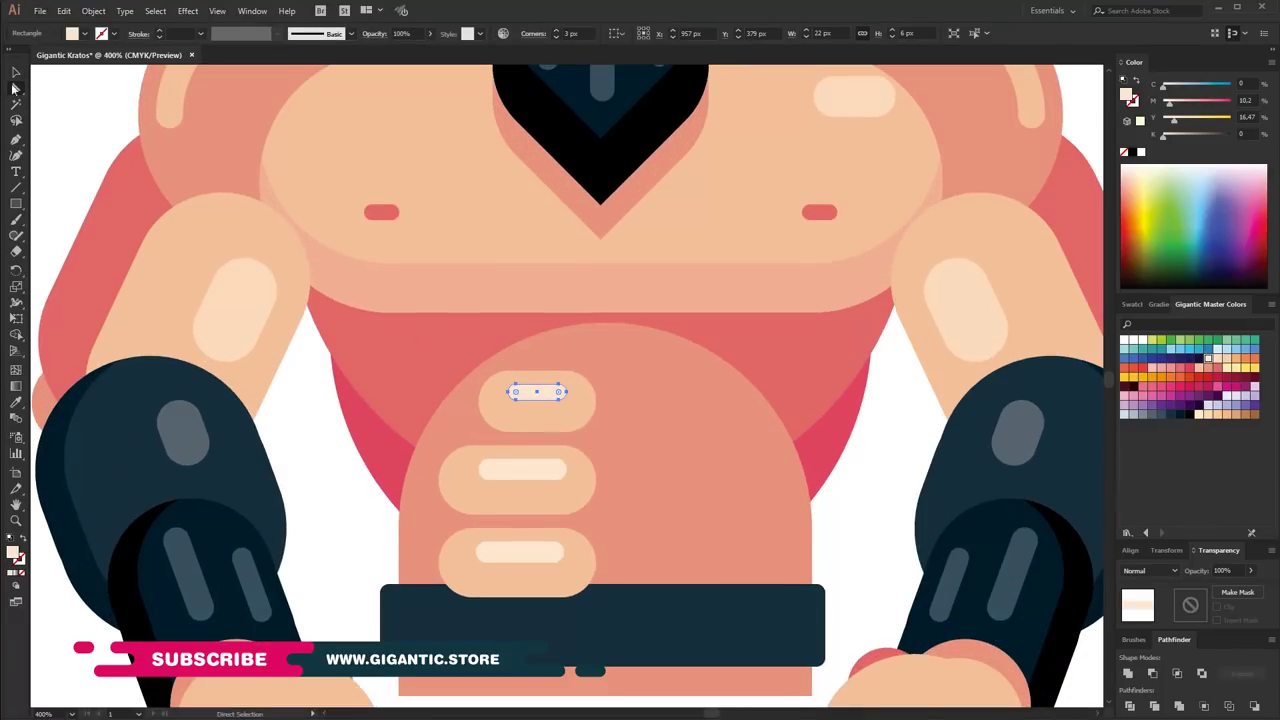
# Reflect the pads and highlights into a right column, then bring the belt to front
pyautogui.moveTo(523, 543); pyautogui.dragTo(603, 432)
pyautogui.press('v')
pyautogui.rightClick(578, 421)
pyautogui.click(740, 580)
pyautogui.click(837, 437)
pyautogui.moveTo(516, 429); pyautogui.dragTo(691, 429)
pyautogui.rightClick(680, 617)
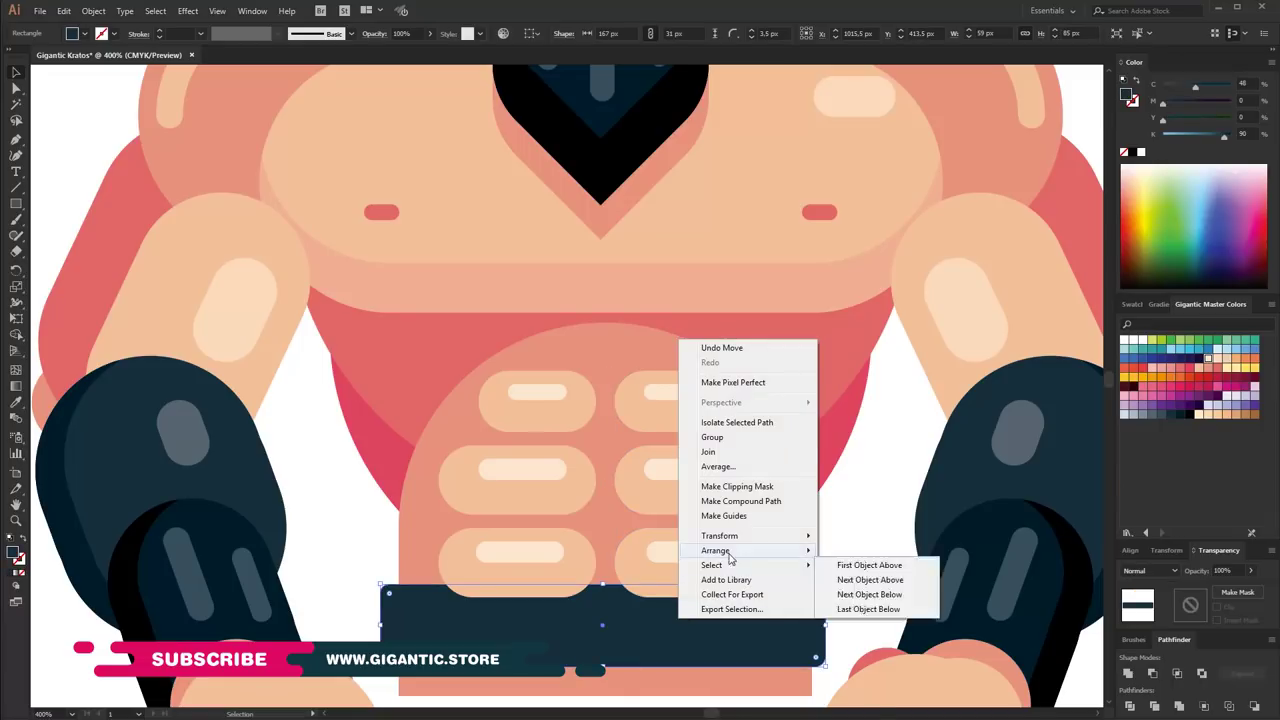
pyautogui.click(841, 534)
# Draw a small salmon pill on the torso's left side, rotated diagonally
pyautogui.moveTo(398, 332); pyautogui.dragTo(431, 399)
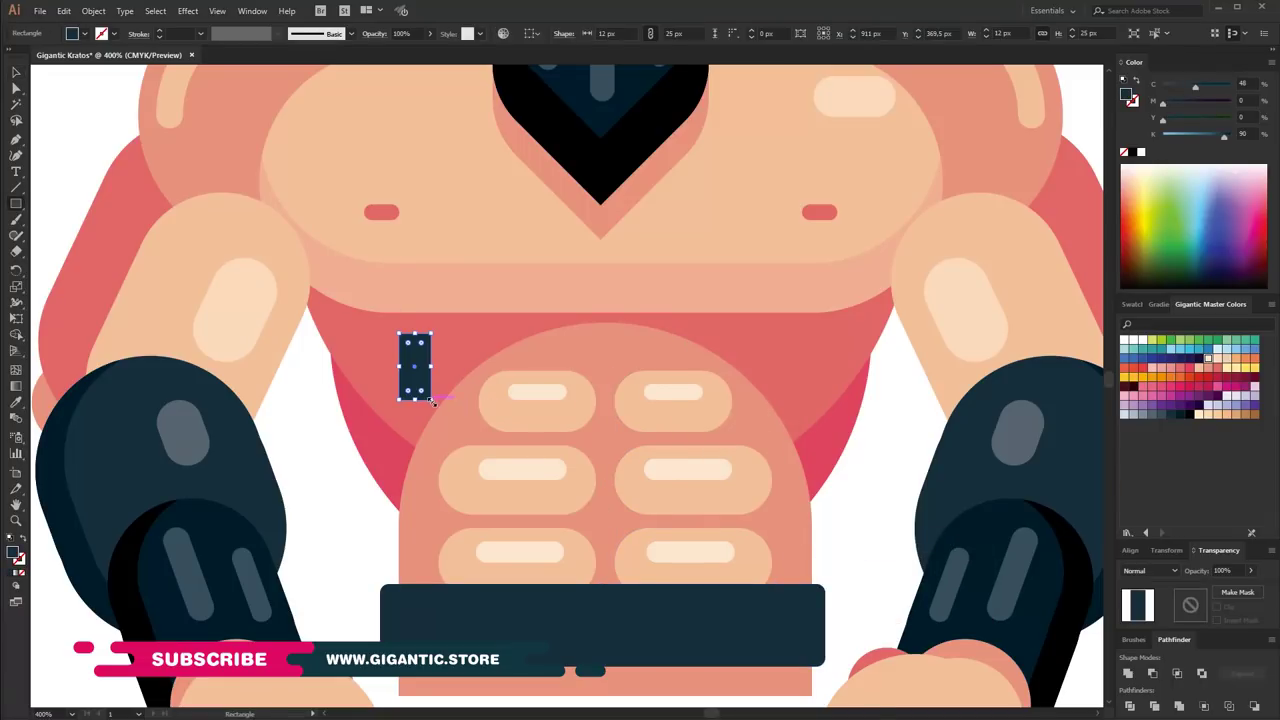
pyautogui.click(1183, 375)
pyautogui.moveTo(415, 345)
pyautogui.mouseDown()
pyautogui.moveTo(415, 365)
pyautogui.moveTo(418, 352)
pyautogui.mouseUp()
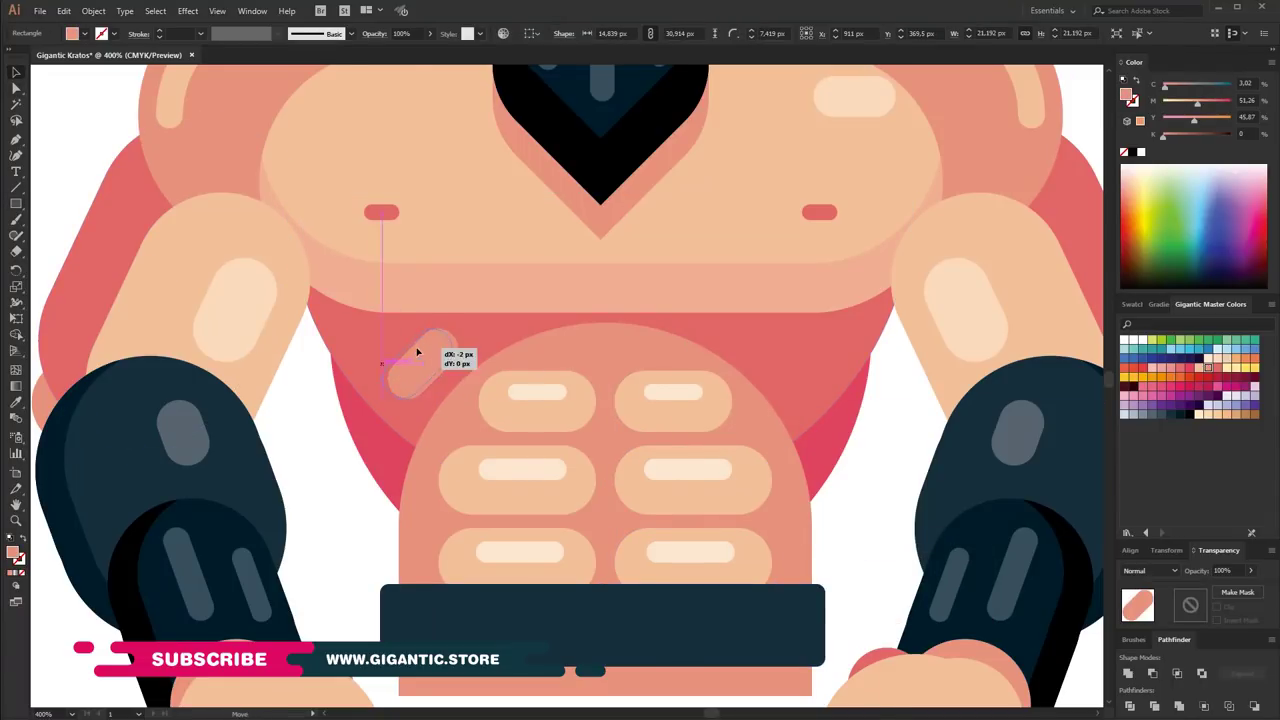
pyautogui.hotkey('ctrl', '-')
pyautogui.click(641, 537)
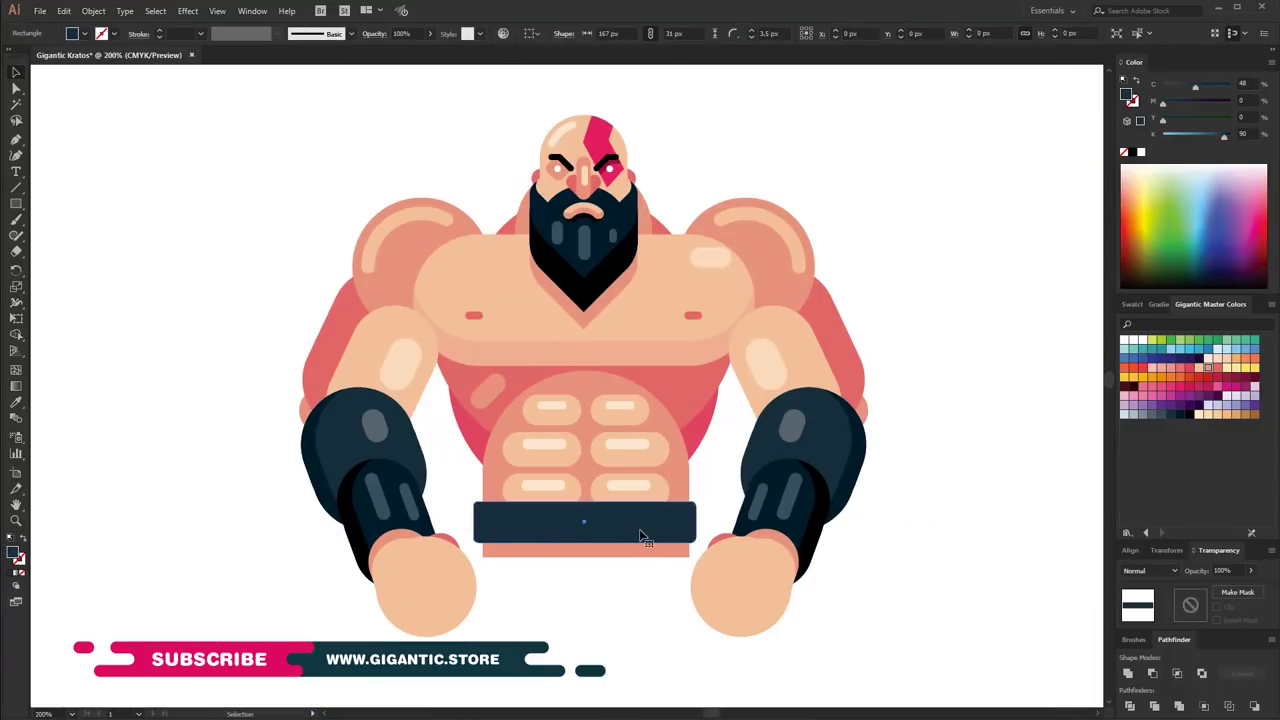
# Add a thin grey-blue stripe inside the belt
pyautogui.press('m')
pyautogui.moveTo(502, 510); pyautogui.dragTo(676, 524)
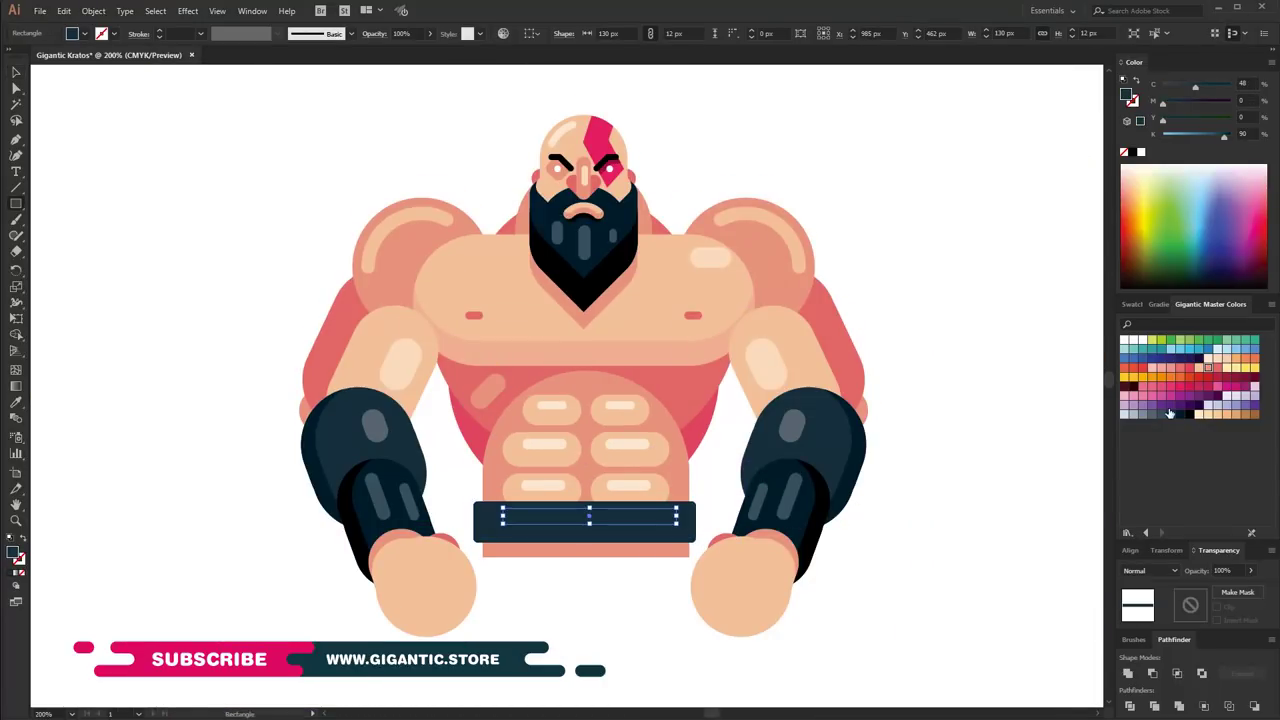
pyautogui.click(1161, 414)
pyautogui.press('a')
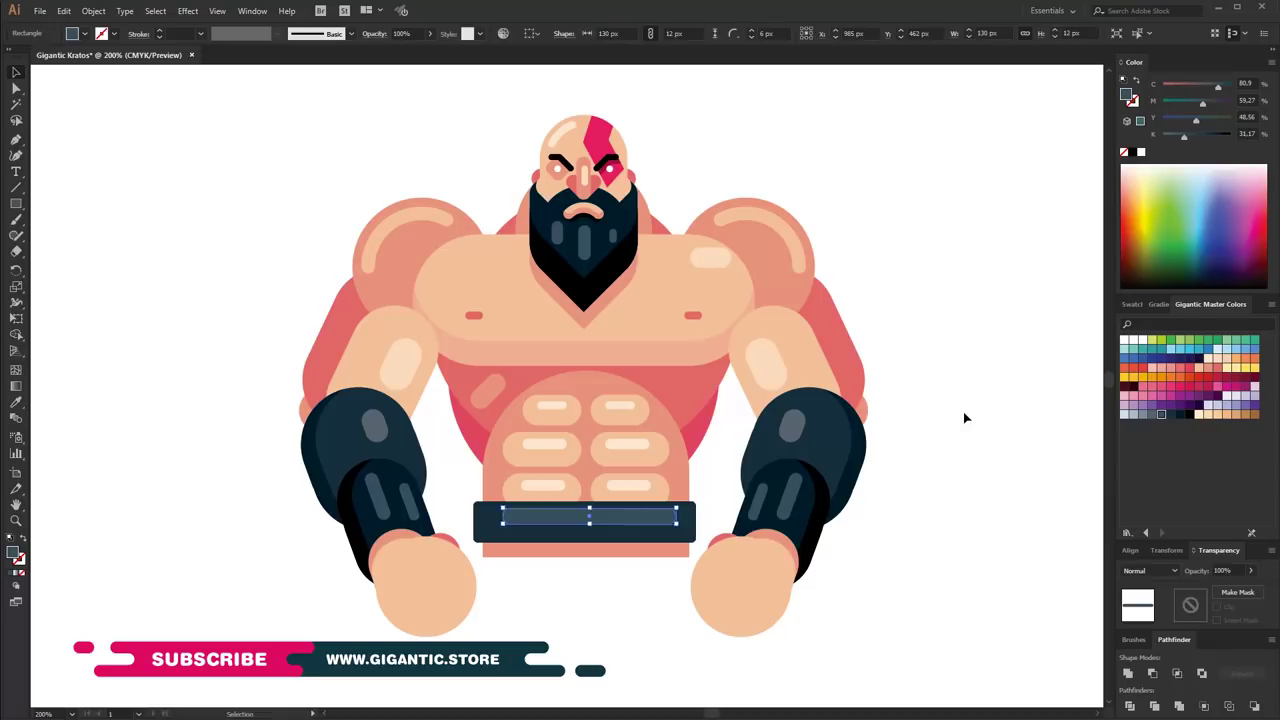
pyautogui.click(909, 514)
pyautogui.scroll(-3, 915, 515)
pyautogui.scroll(1, 918, 516)
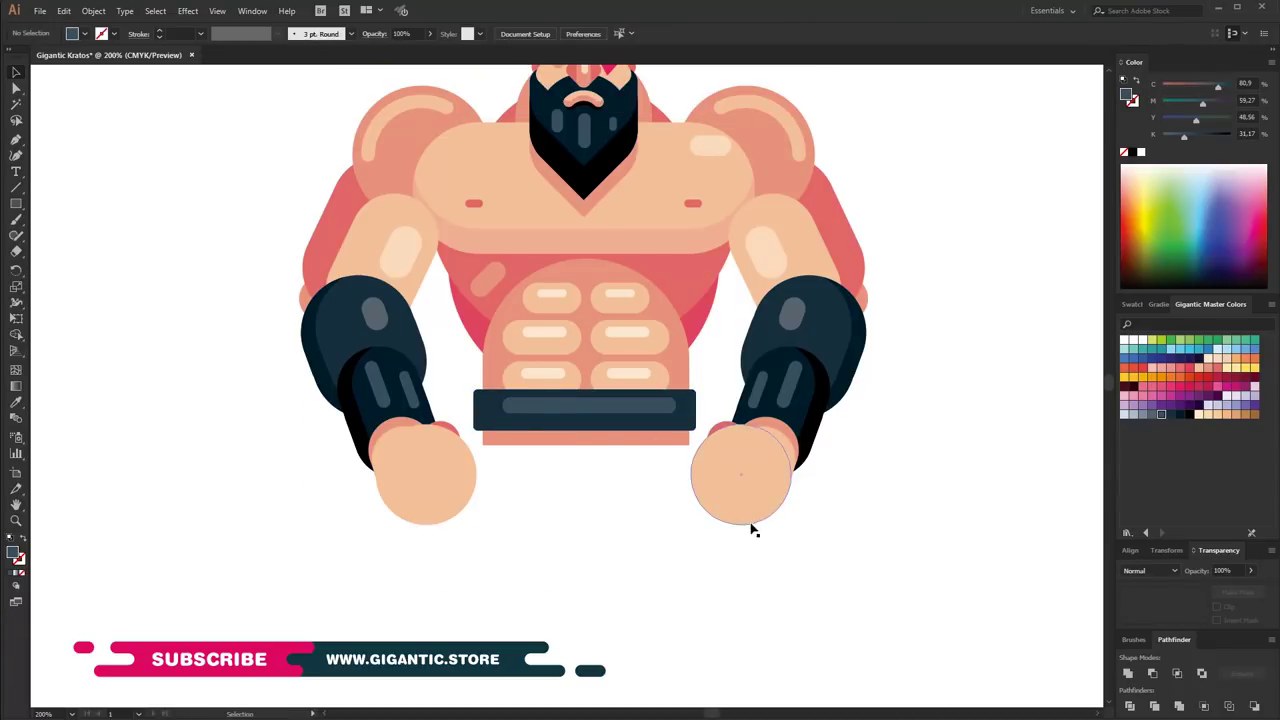
# Hang dark navy strips below the belt and unite them into one loincloth
pyautogui.moveTo(580, 651); pyautogui.dragTo(576, 645)
pyautogui.click(1171, 416)
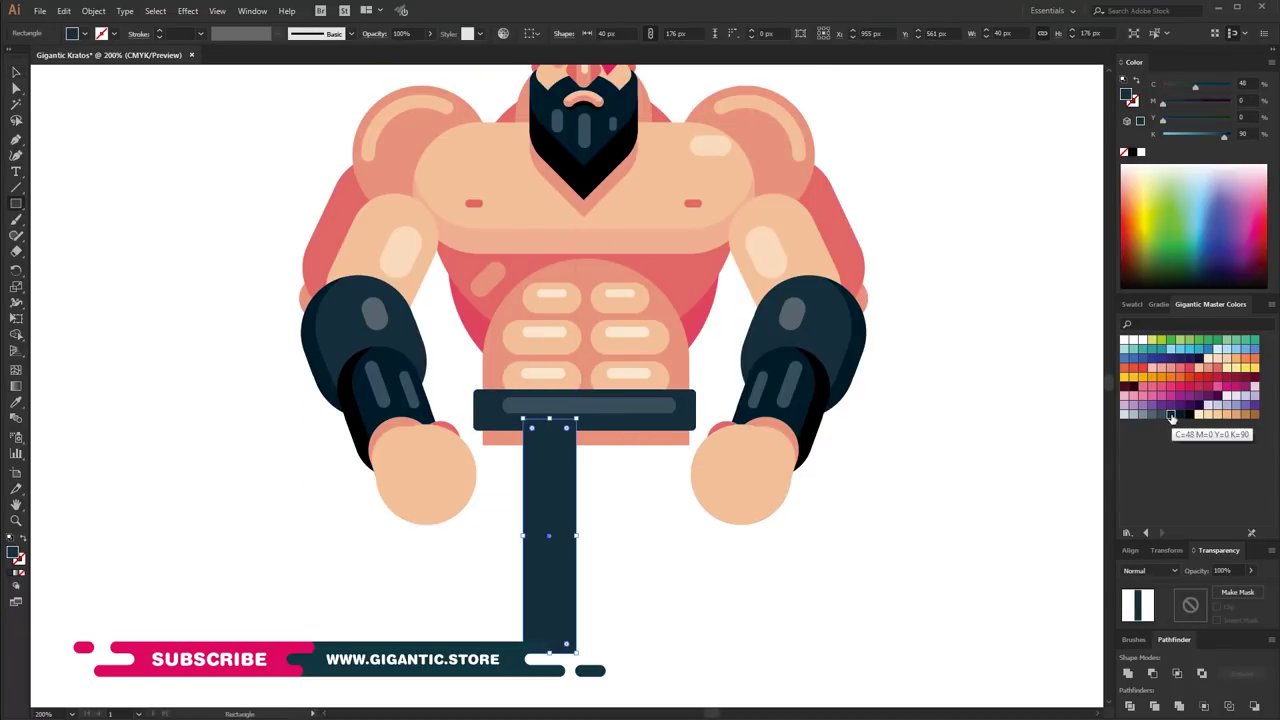
pyautogui.moveTo(516, 530); pyautogui.dragTo(512, 534)
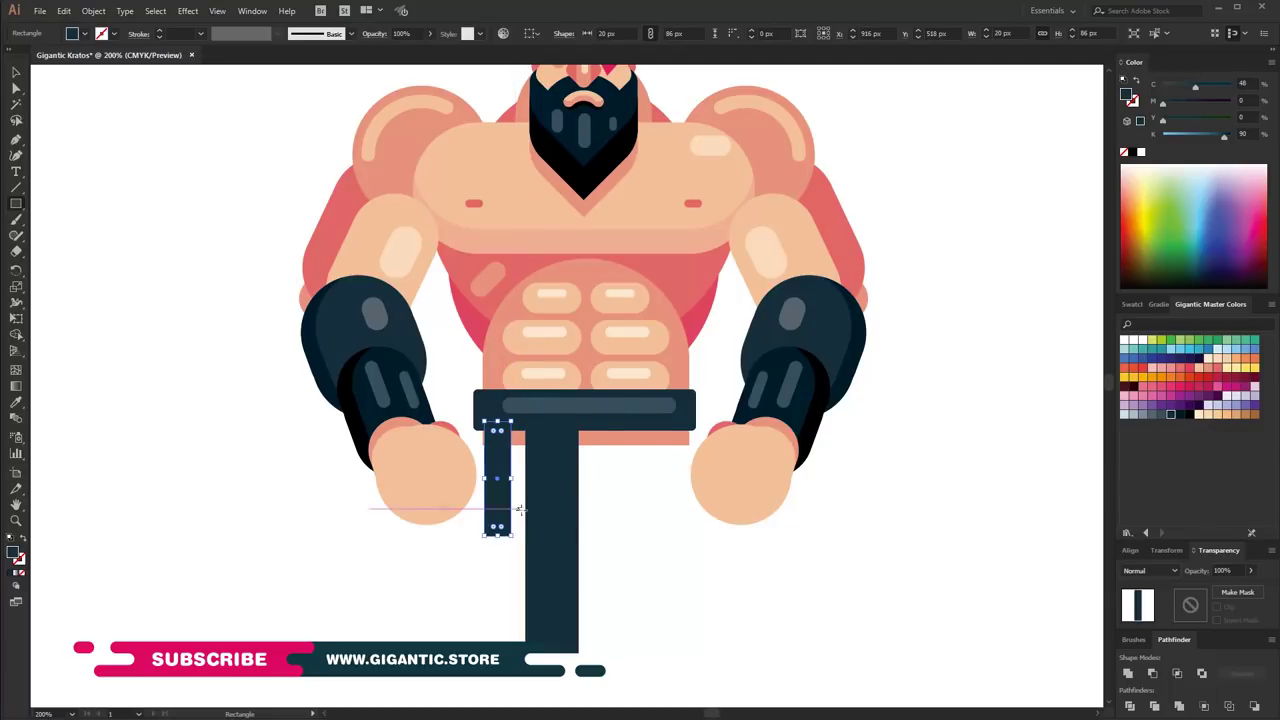
pyautogui.moveTo(589, 420); pyautogui.dragTo(631, 595)
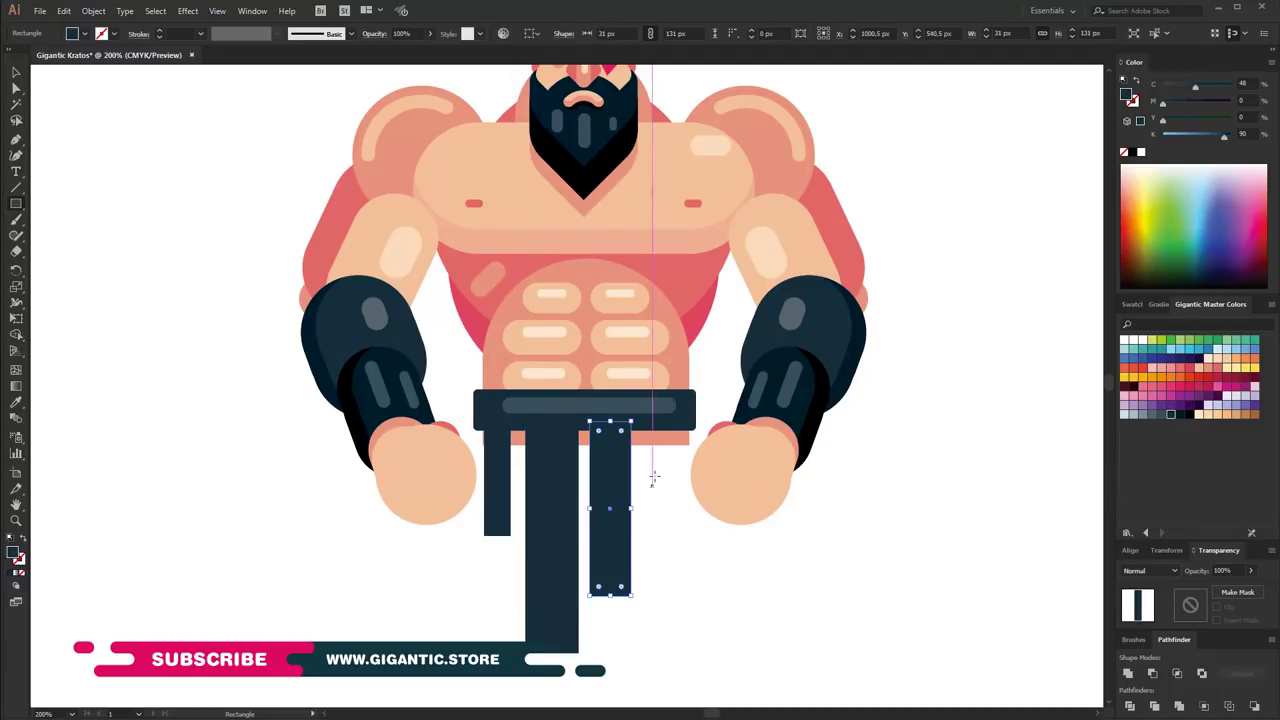
pyautogui.moveTo(653, 418); pyautogui.dragTo(582, 536)
pyautogui.moveTo(584, 428); pyautogui.dragTo(457, 471)
pyautogui.press('v')
pyautogui.click(663, 537)
pyautogui.moveTo(661, 678); pyautogui.dragTo(480, 541)
pyautogui.click(1128, 673)
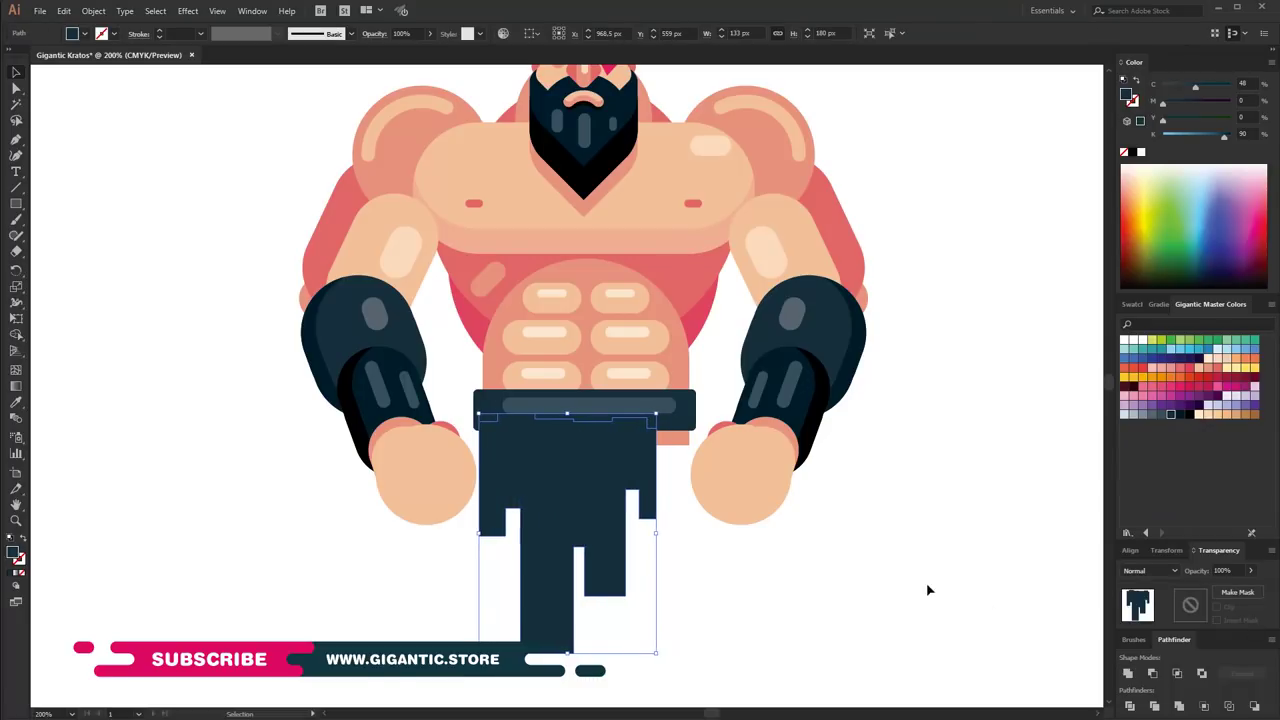
# Add a black band atop the loincloth and round the loincloth's corners
pyautogui.moveTo(657, 462); pyautogui.dragTo(481, 420)
pyautogui.click(1188, 414)
pyautogui.hotkey('shift', 'Up')
pyautogui.scroll(-1, 806, 528)
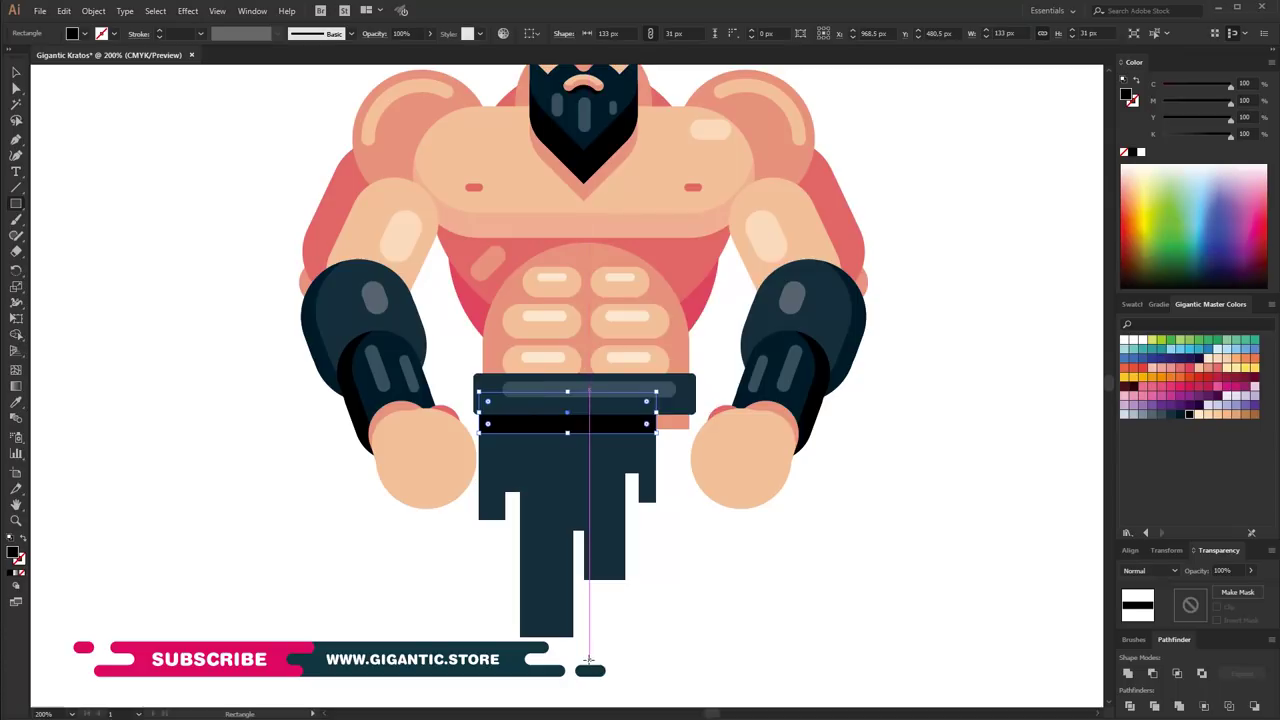
pyautogui.press('a')
pyautogui.click(572, 630)
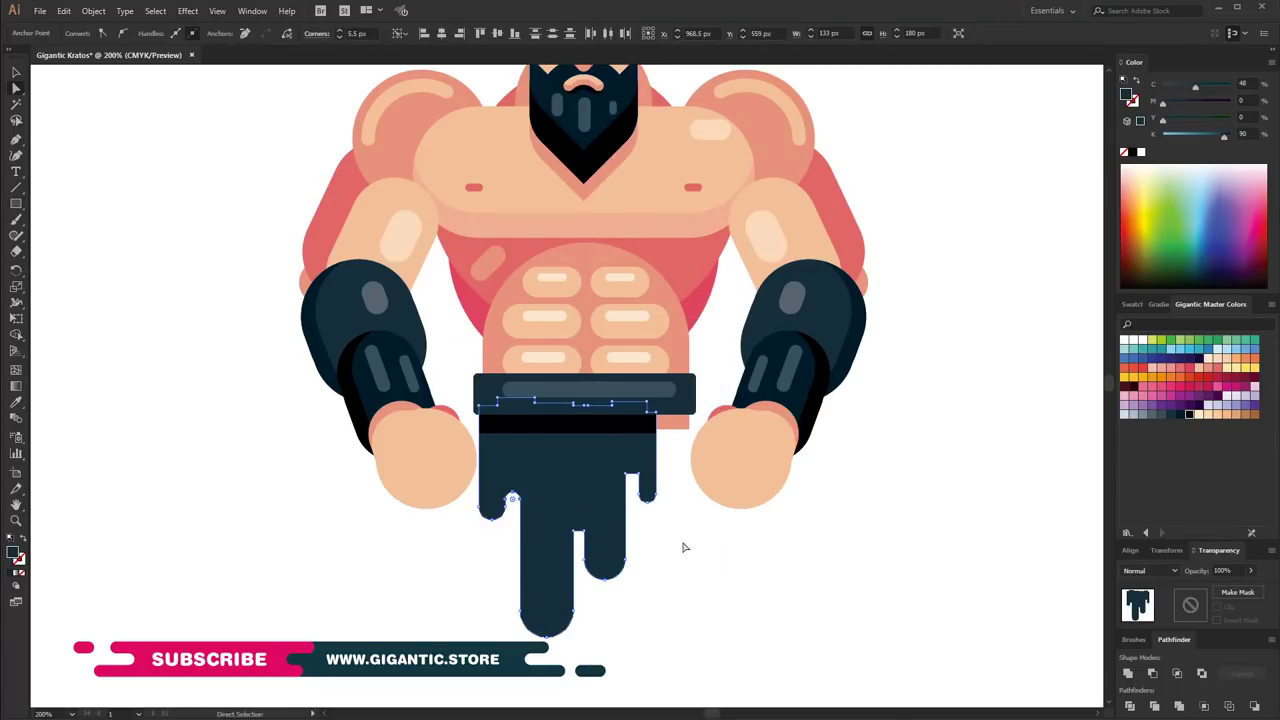
pyautogui.hotkey('ctrl', '+')
pyautogui.click(796, 344)
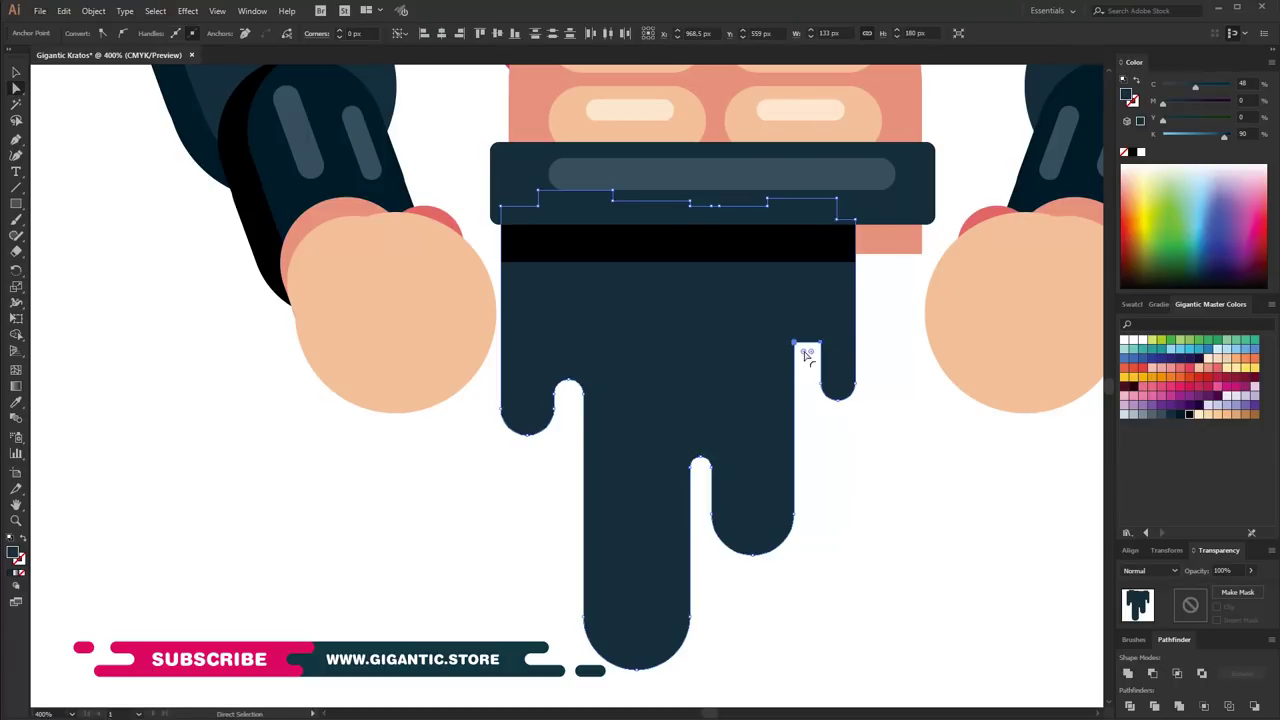
pyautogui.press('v')
pyautogui.hotkey('ctrl', 'shift', 'a')
# Draw dark fold stripes on the loincloth and round their ends into pills
pyautogui.moveTo(785, 432); pyautogui.dragTo(757, 478)
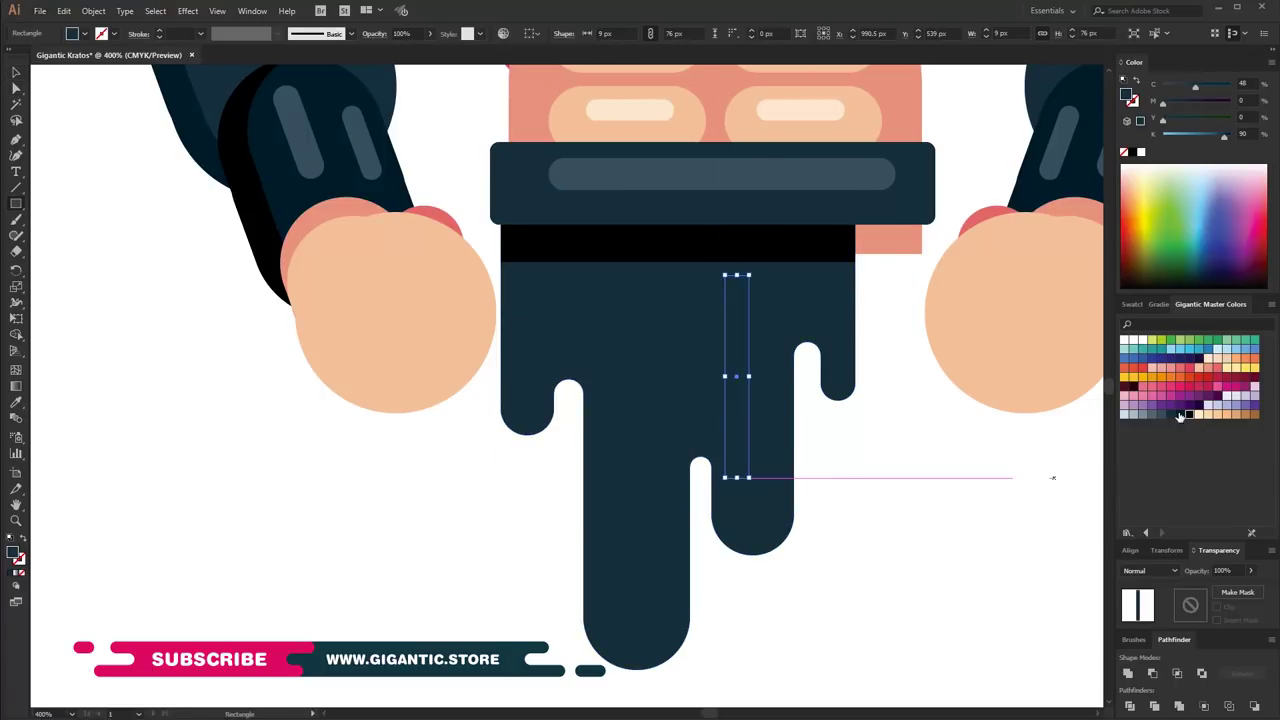
pyautogui.moveTo(626, 360); pyautogui.dragTo(668, 546)
pyautogui.moveTo(585, 344); pyautogui.dragTo(586, 344)
pyautogui.press('a')
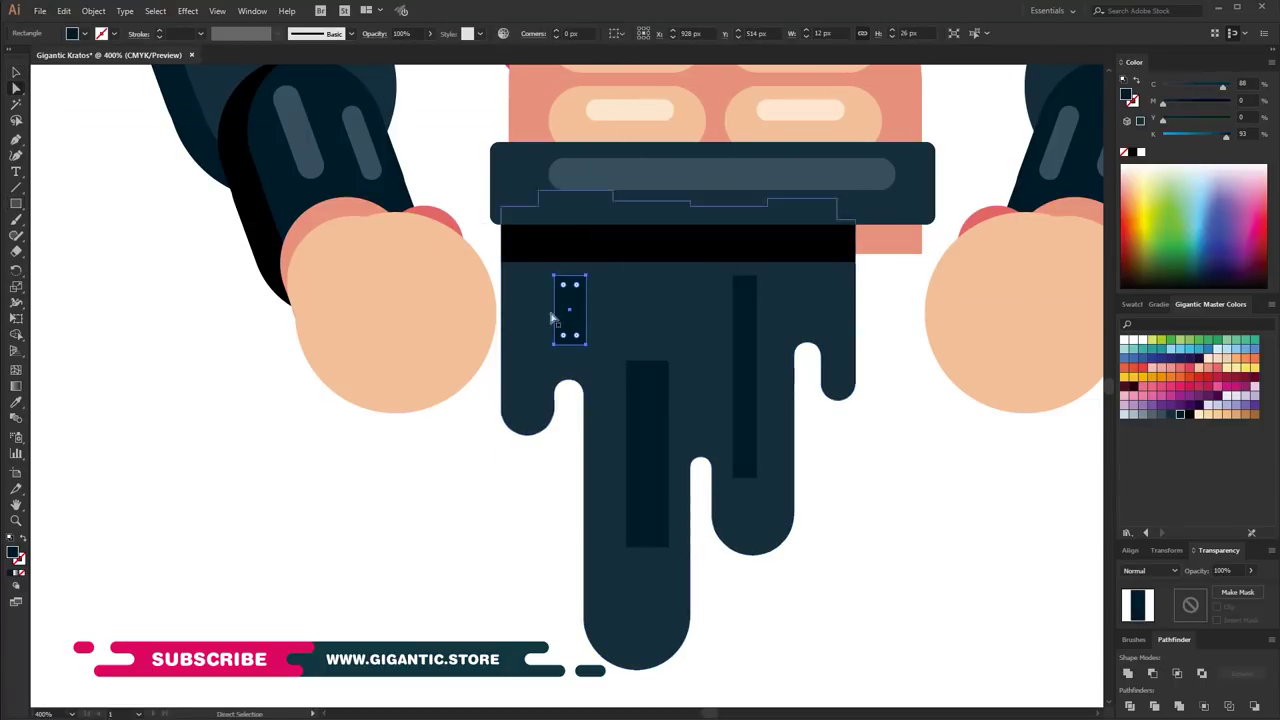
pyautogui.click(750, 290)
pyautogui.moveTo(652, 388); pyautogui.dragTo(794, 229)
pyautogui.press('v')
pyautogui.click(914, 492)
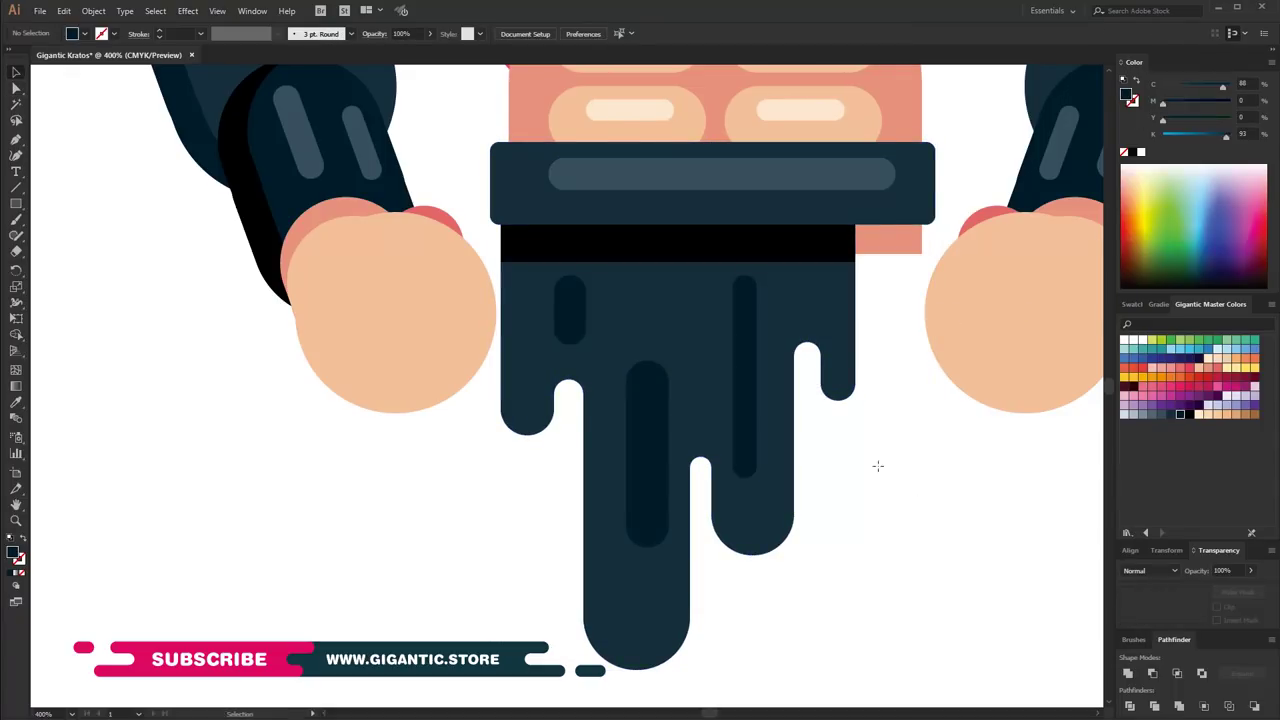
# Build a pink strip beside the loincloth from merged pieces with rounded bottom corners
pyautogui.moveTo(866, 510); pyautogui.dragTo(866, 510)
pyautogui.click(1180, 386)
pyautogui.moveTo(772, 313); pyautogui.dragTo(838, 453)
pyautogui.moveTo(880, 212); pyautogui.dragTo(880, 212)
pyautogui.hotkey('shift', 'm')
pyautogui.moveTo(838, 491)
pyautogui.mouseDown()
pyautogui.moveTo(909, 532)
pyautogui.moveTo(894, 486)
pyautogui.mouseUp()
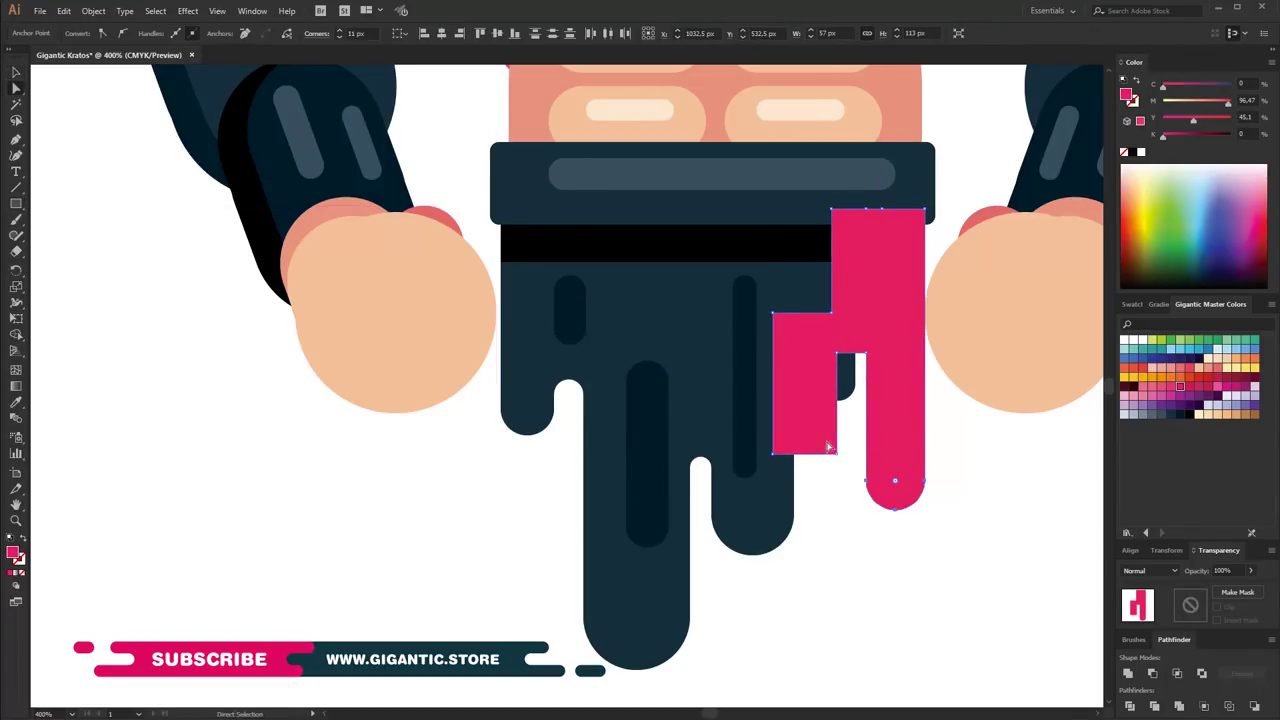
pyautogui.moveTo(826, 380); pyautogui.dragTo(858, 370)
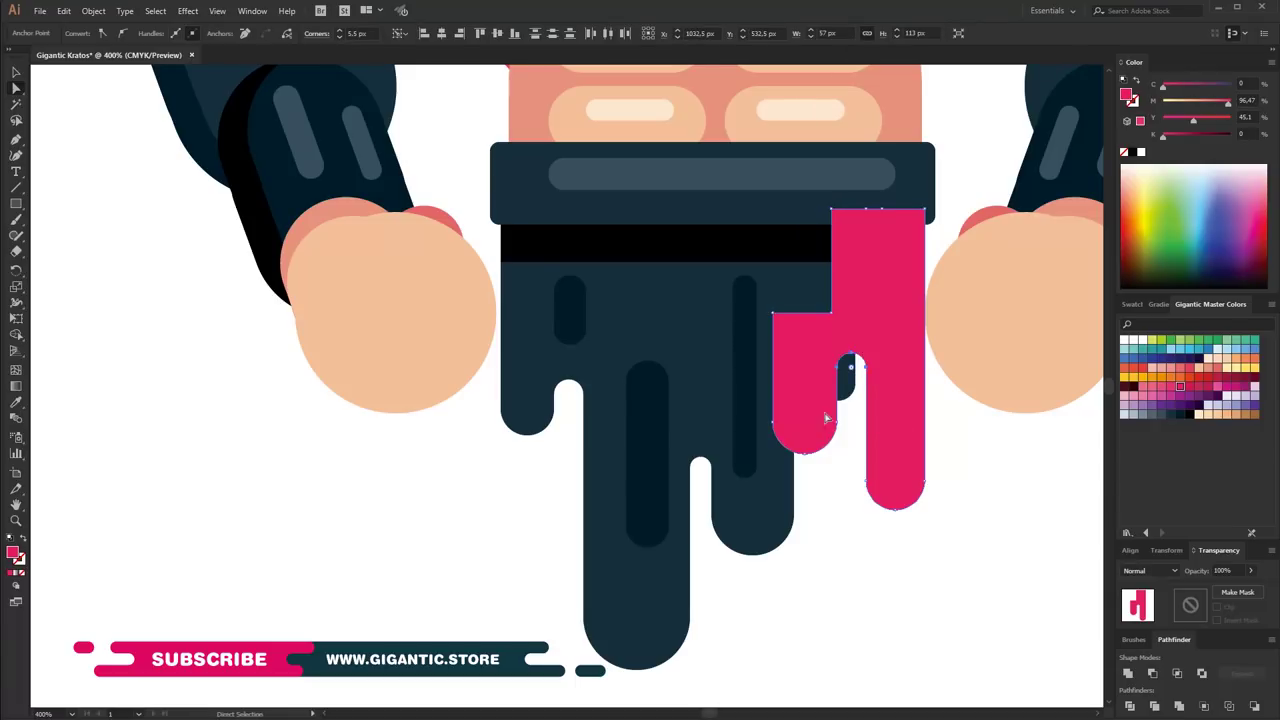
pyautogui.press('v')
pyautogui.hotkey('ctrl', 'shift', 'a')
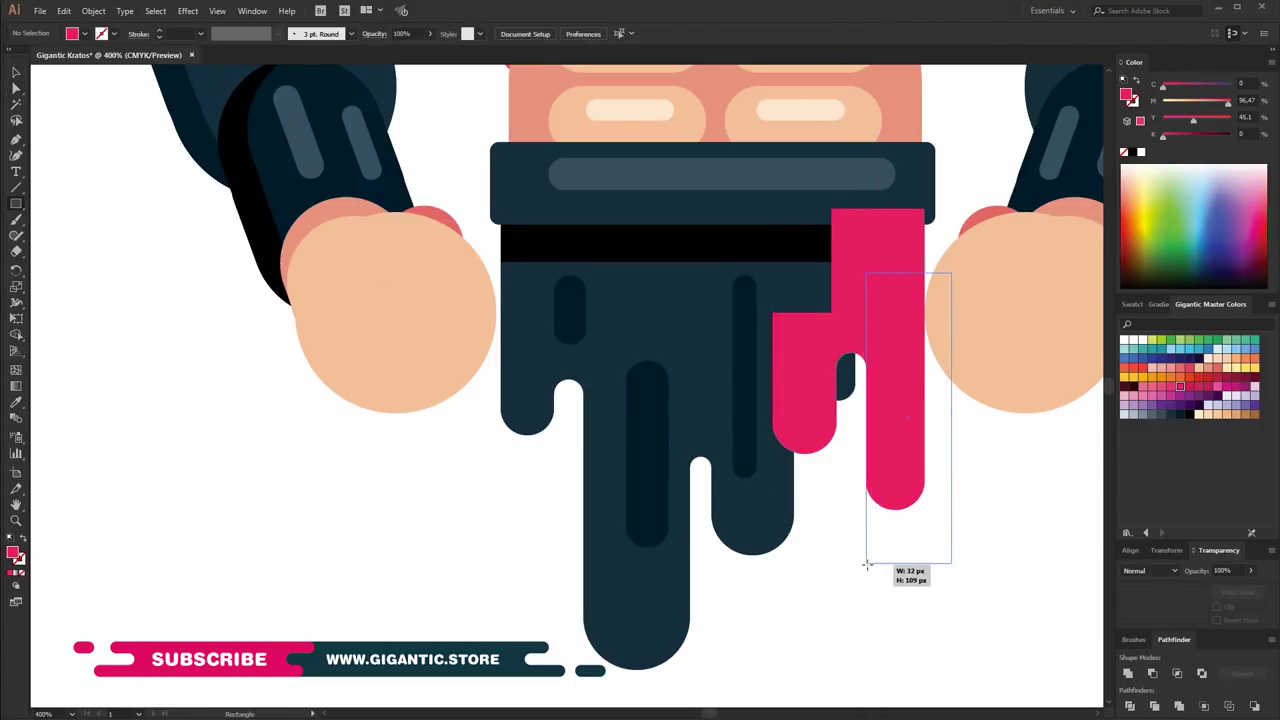
# Add a tall narrow pink pill beside the strip, then view the whole figure
pyautogui.moveTo(867, 563); pyautogui.dragTo(866, 563)
pyautogui.press('a')
pyautogui.moveTo(905, 328); pyautogui.dragTo(860, 280)
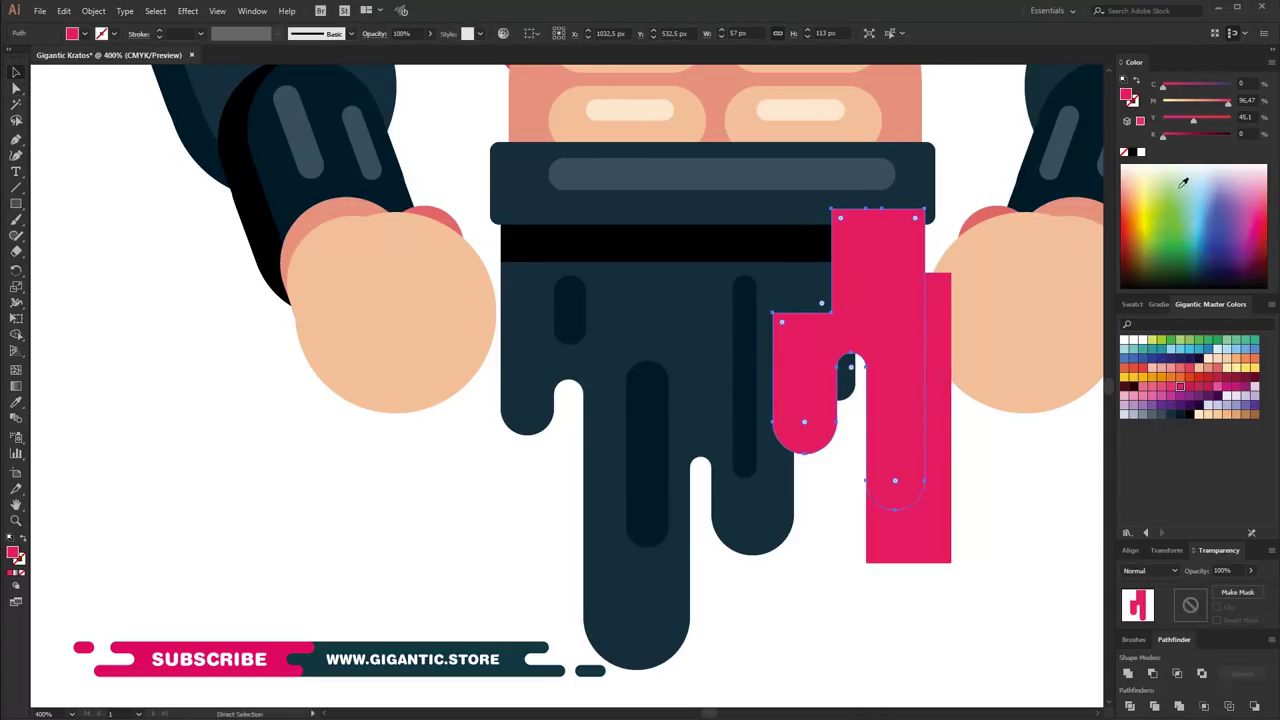
pyautogui.rightClick(720, 225)
pyautogui.press('Escape')
pyautogui.hotkey('ctrl', '0')
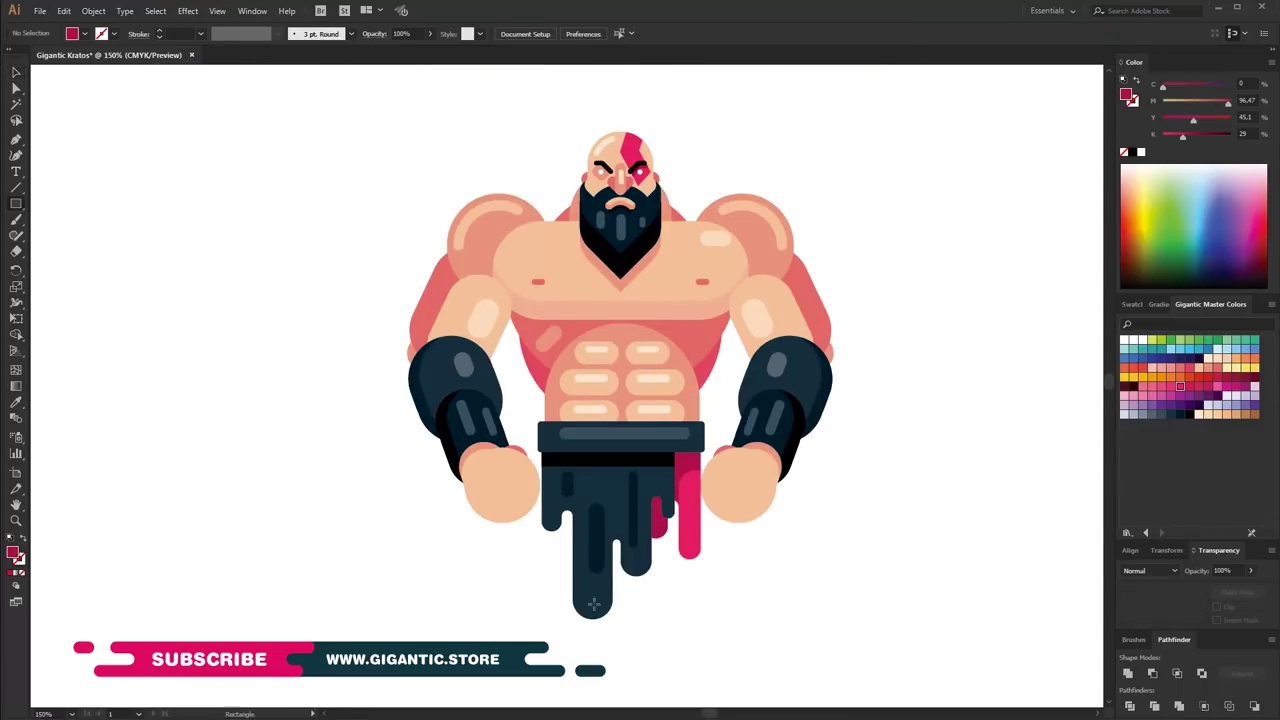
# Draw a long dark navy bar and rotate it diagonally across the chest
pyautogui.moveTo(965, 624); pyautogui.dragTo(898, 471)
pyautogui.press('a')
pyautogui.press('v')
pyautogui.moveTo(940, 452); pyautogui.dragTo(953, 481)
pyautogui.moveTo(970, 559); pyautogui.dragTo(970, 559)
pyautogui.moveTo(896, 529)
pyautogui.mouseDown()
pyautogui.moveTo(682, 345)
pyautogui.moveTo(714, 363)
pyautogui.mouseUp()
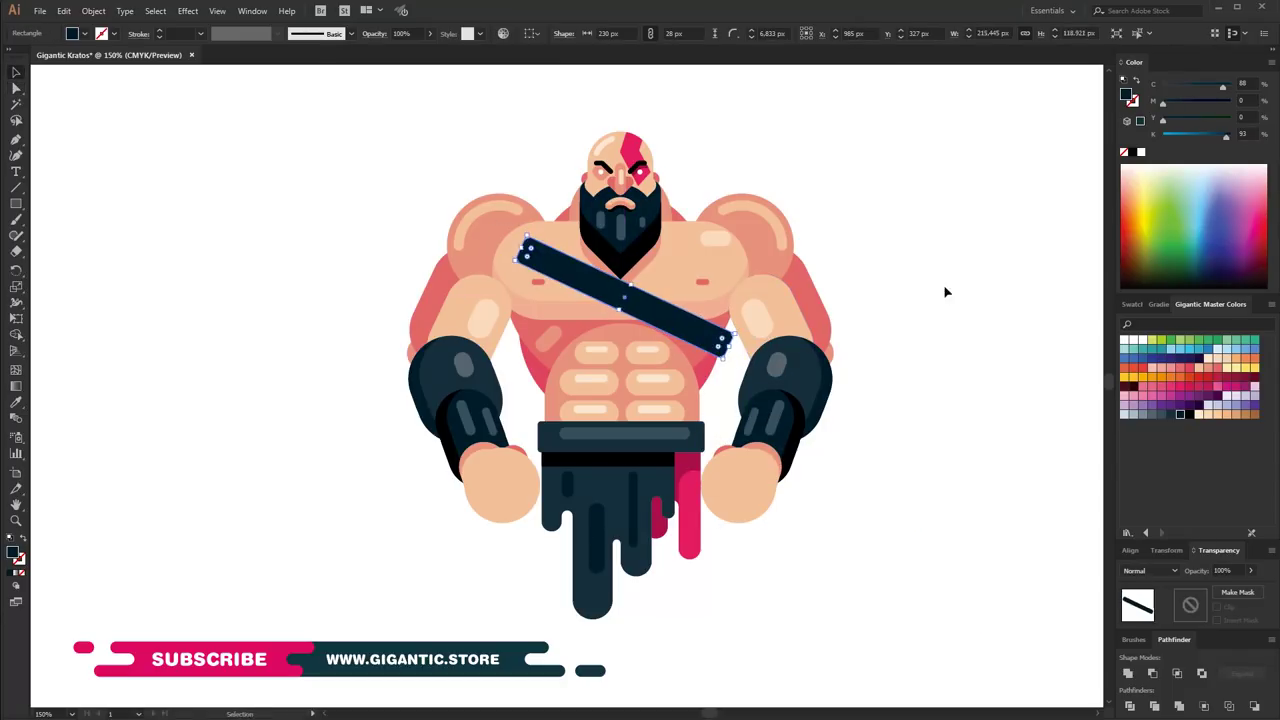
pyautogui.moveTo(670, 341); pyautogui.dragTo(730, 350)
pyautogui.hotkey('ctrl', 'shift', 'a')
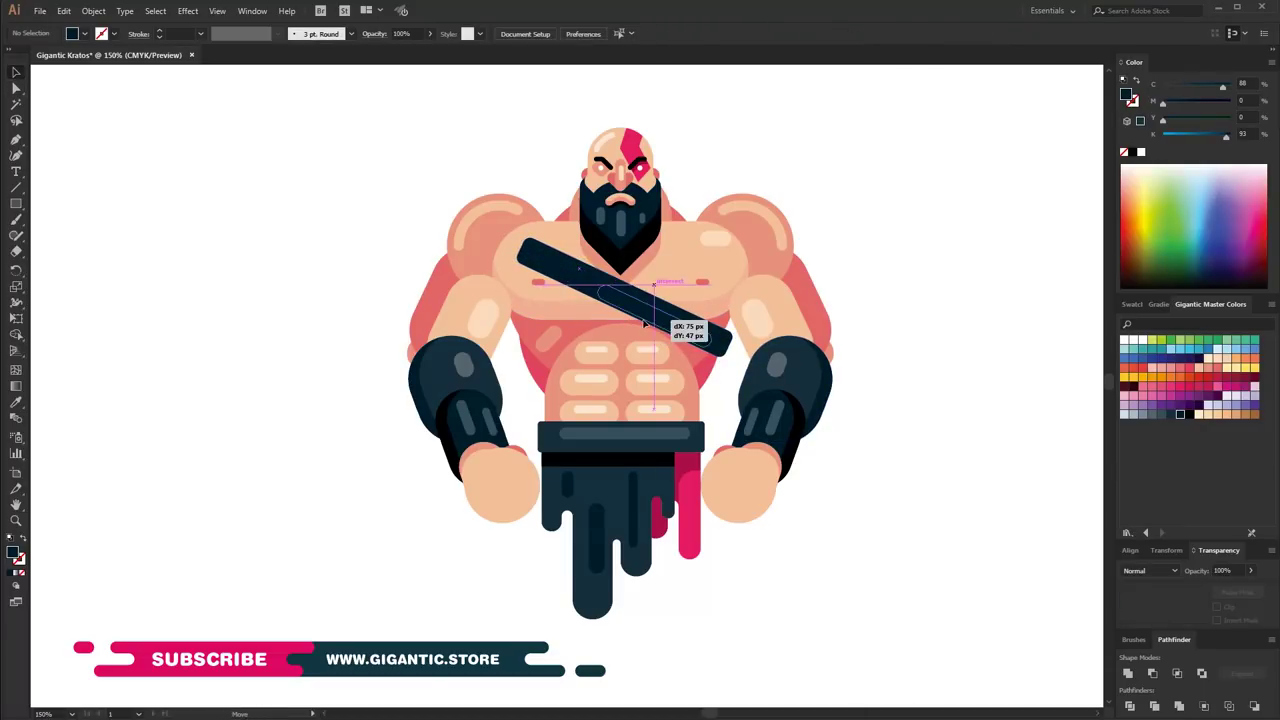
# Place a lighter blue-grey stripe copy along the strap
pyautogui.moveTo(645, 322); pyautogui.dragTo(647, 324)
pyautogui.click(1161, 414)
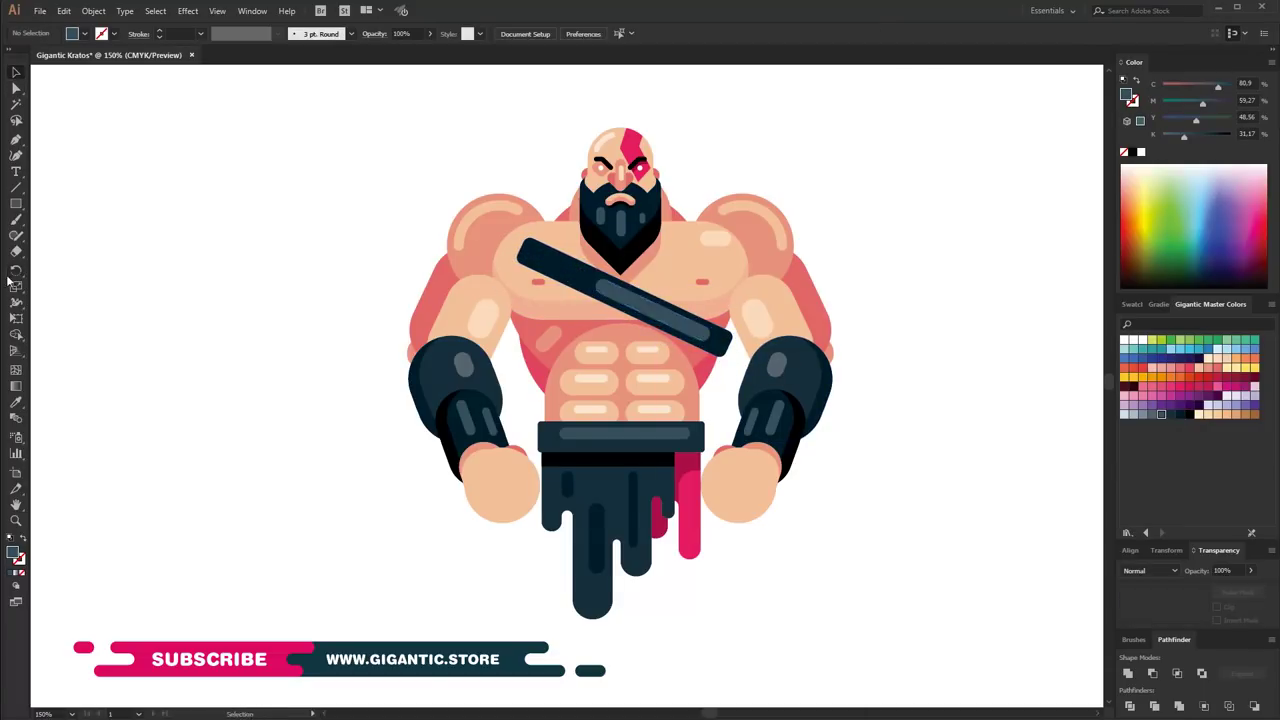
pyautogui.hotkey('ctrl', '+')
pyautogui.hotkey('ctrl', '+')
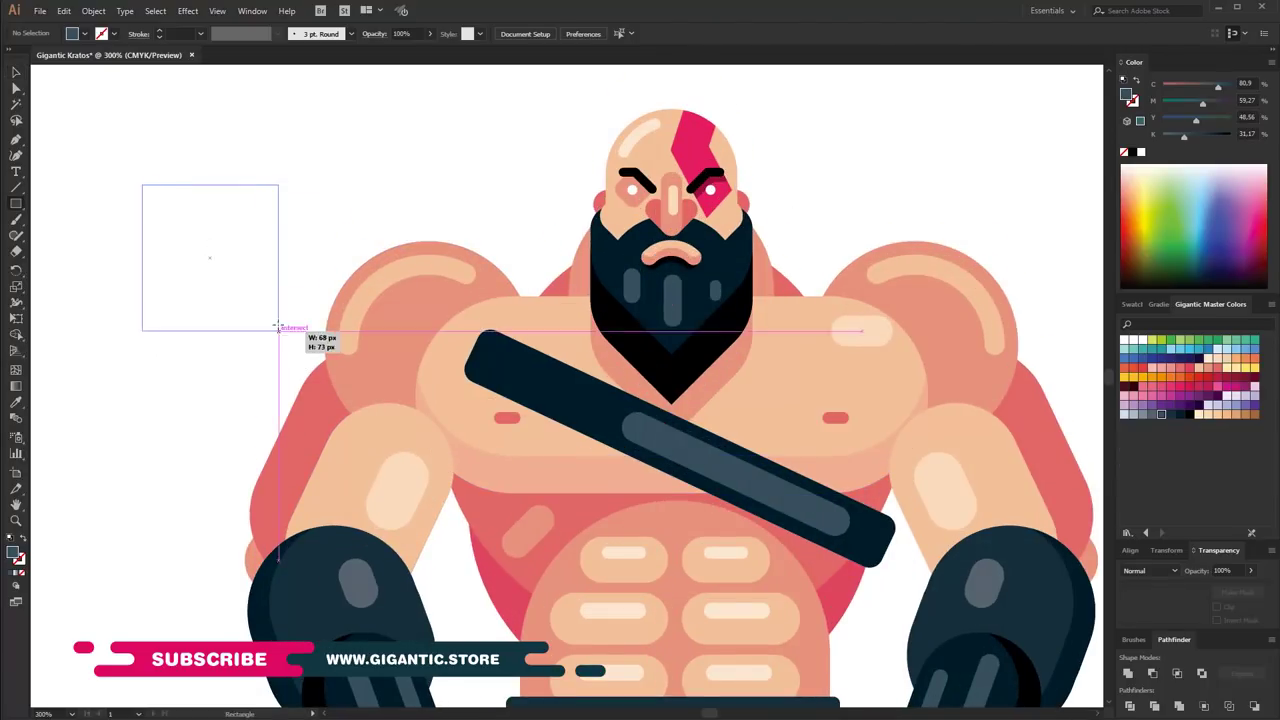
# Draw a 68 px black square and place it on the shoulder at the strap end
pyautogui.moveTo(272, 339); pyautogui.dragTo(278, 320)
pyautogui.press('a')
pyautogui.click(1189, 414)
pyautogui.press('v')
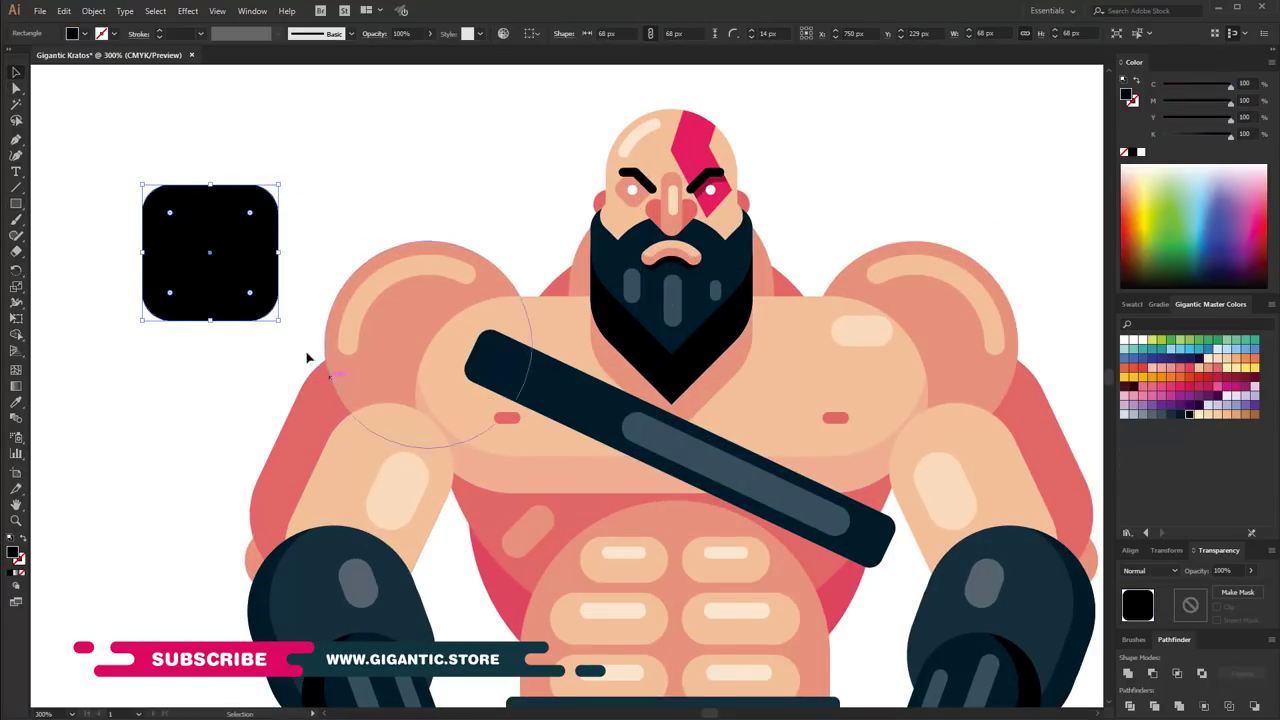
pyautogui.moveTo(245, 257); pyautogui.dragTo(519, 370)
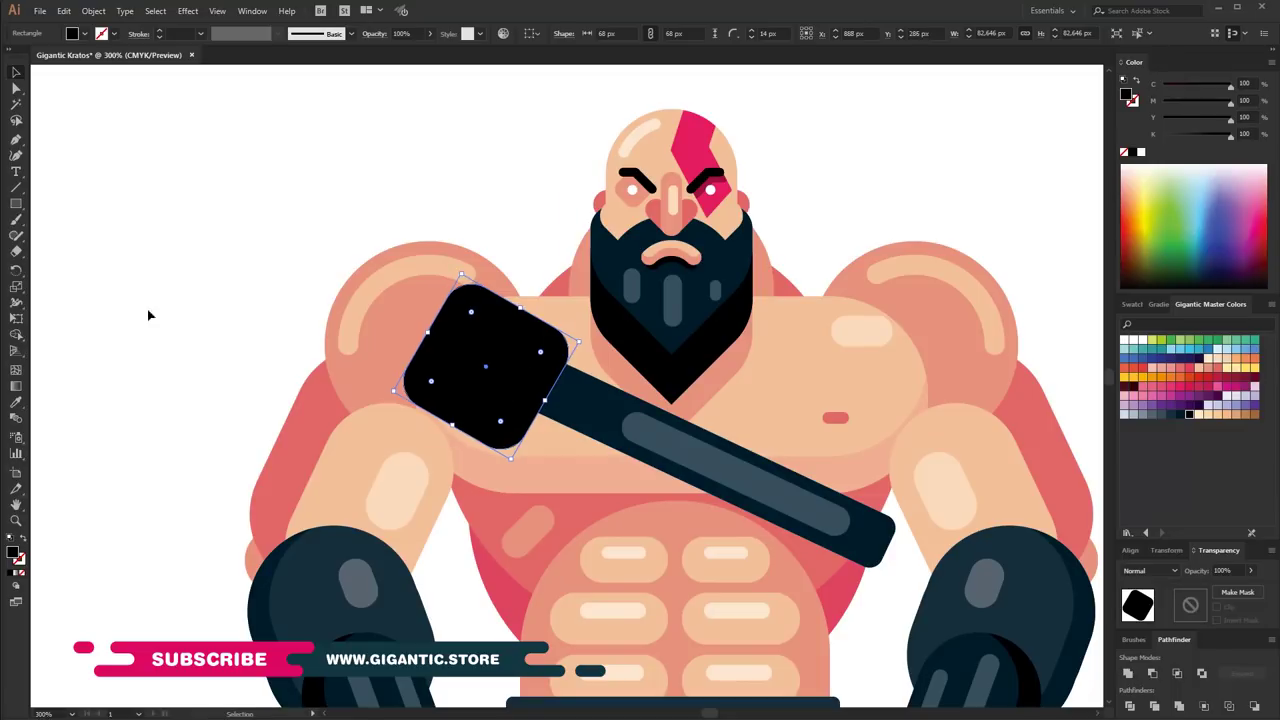
pyautogui.moveTo(502, 426); pyautogui.dragTo(508, 414)
# Add a navy rectangle with 10 px rounded corners, rotated about 35° beside the handle
pyautogui.press('m')
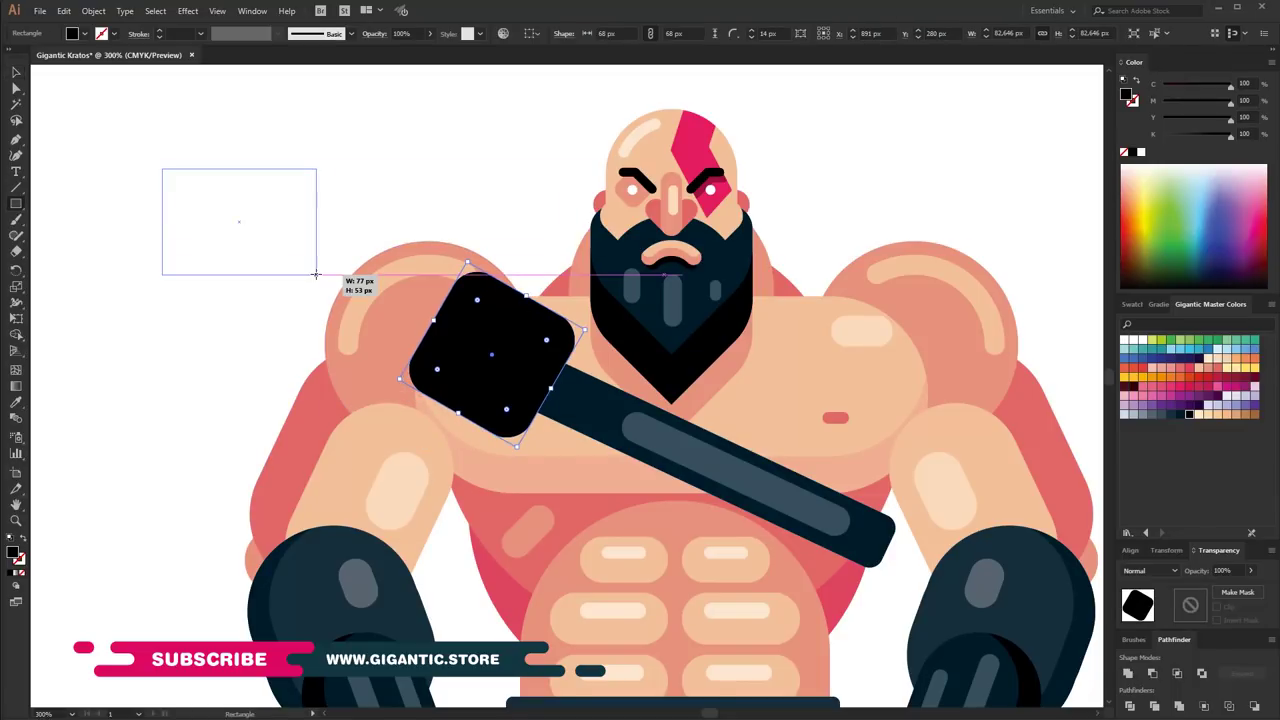
pyautogui.moveTo(320, 278); pyautogui.dragTo(321, 281)
pyautogui.press('a')
pyautogui.moveTo(174, 181); pyautogui.dragTo(183, 192)
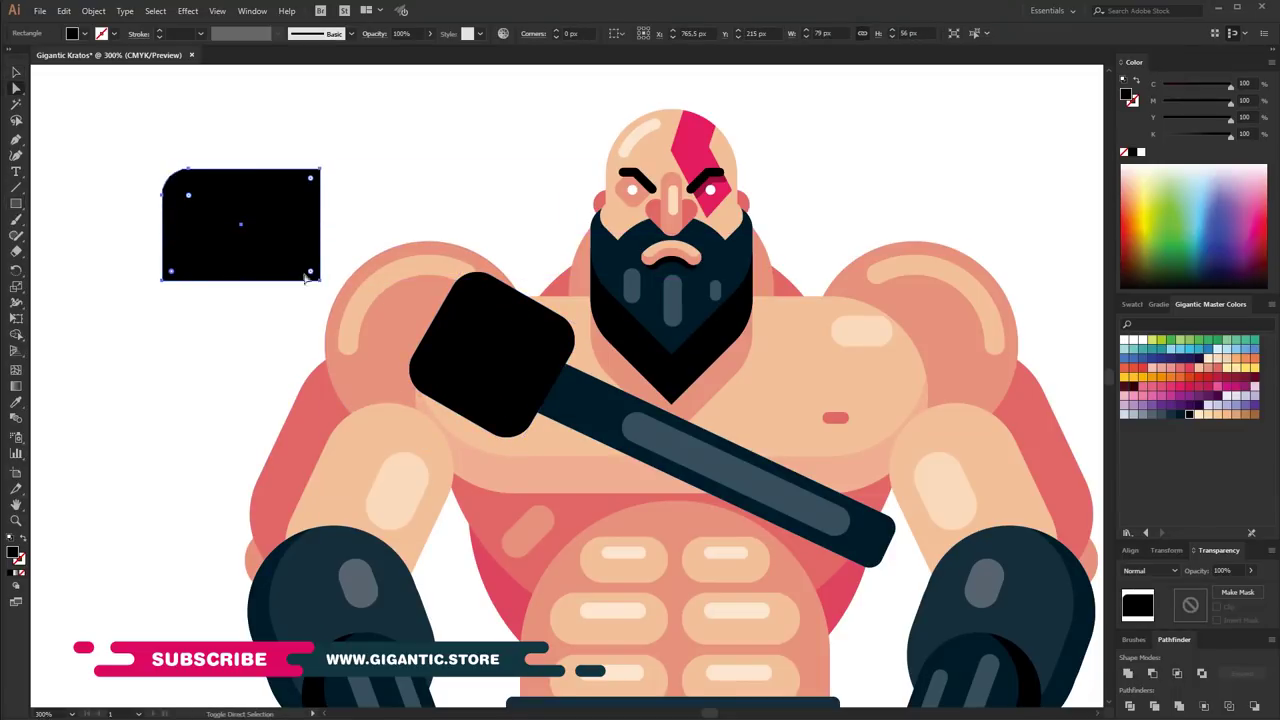
pyautogui.press('v')
pyautogui.moveTo(320, 279)
pyautogui.mouseDown()
pyautogui.moveTo(400, 338)
pyautogui.moveTo(438, 248)
pyautogui.moveTo(471, 271)
pyautogui.mouseUp()
pyautogui.click(330, 187)
pyautogui.moveTo(300, 260); pyautogui.dragTo(453, 301)
# Rotate a darker copy of the hammer head beside it and shift the head up-left
pyautogui.moveTo(580, 306)
pyautogui.mouseDown()
pyautogui.moveTo(457, 300)
pyautogui.moveTo(521, 296)
pyautogui.moveTo(434, 240)
pyautogui.mouseUp()
pyautogui.click(434, 240)
pyautogui.moveTo(286, 271); pyautogui.dragTo(300, 400)
pyautogui.hotkey('ctrl', 'shift', 'a')
pyautogui.click(429, 304)
pyautogui.moveTo(431, 315); pyautogui.dragTo(424, 289)
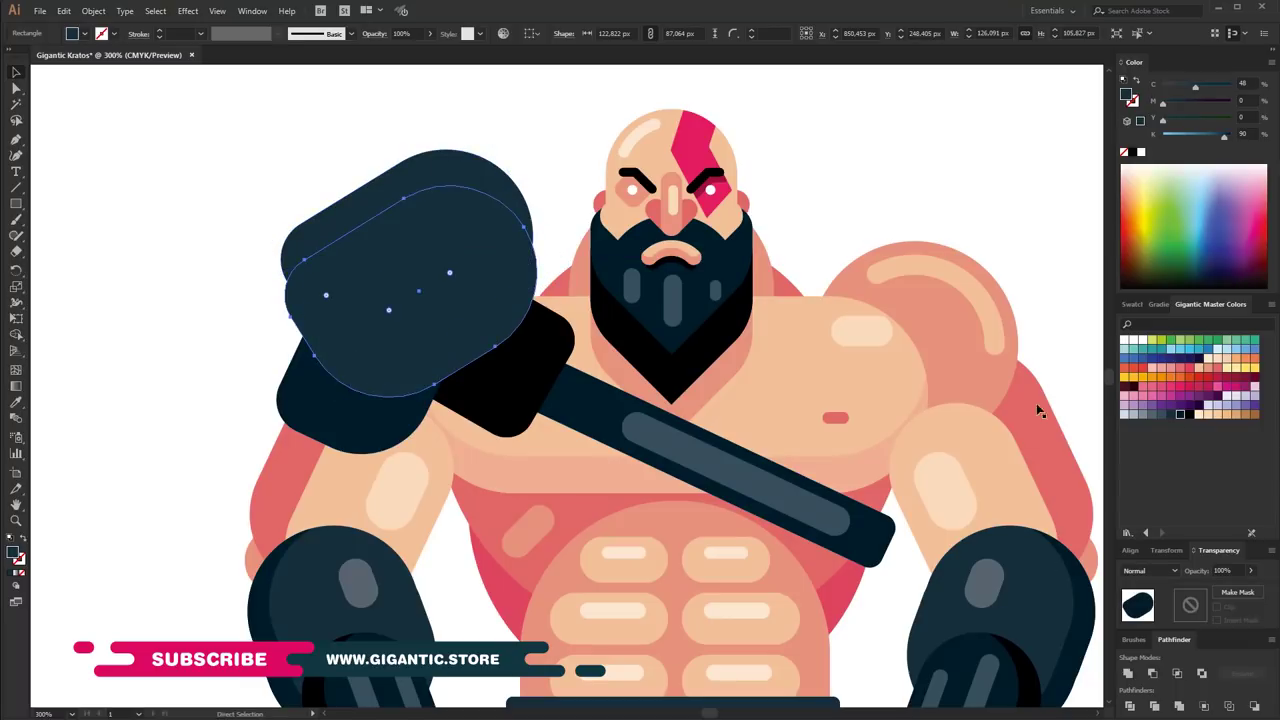
# Revert to an earlier hammer layout and move a rounded highlight to the hammer's lower left
pyautogui.hotkey('ctrl', 'z')
pyautogui.hotkey('ctrl', 'z')
pyautogui.hotkey('ctrl', 'z')
pyautogui.hotkey('ctrl', 'z')
pyautogui.hotkey('ctrl', 'z')
pyautogui.hotkey('ctrl', 'z')
pyautogui.hotkey('ctrl', 'z')
pyautogui.hotkey('ctrl', 'z')
pyautogui.press('a')
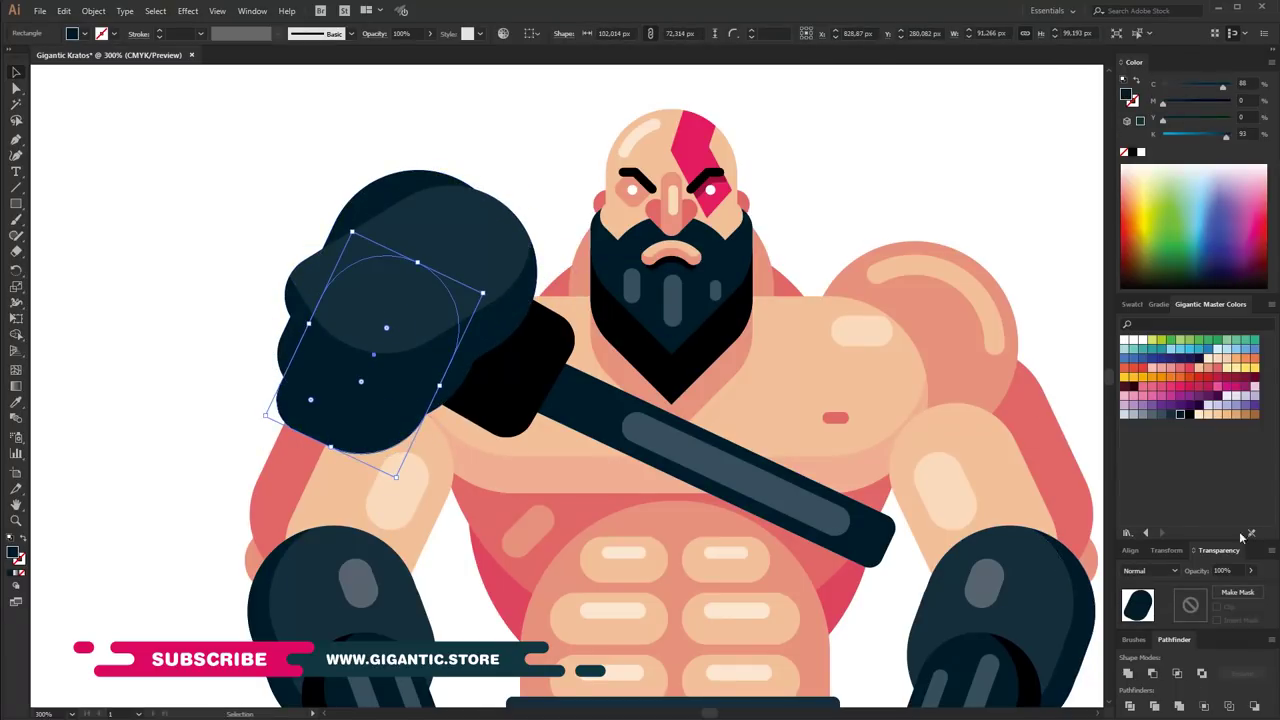
pyautogui.hotkey('ctrl', 'z')
pyautogui.hotkey('ctrl', 'z')
pyautogui.hotkey('ctrl', 'z')
pyautogui.hotkey('ctrl', 'z')
pyautogui.hotkey('ctrl', 'z')
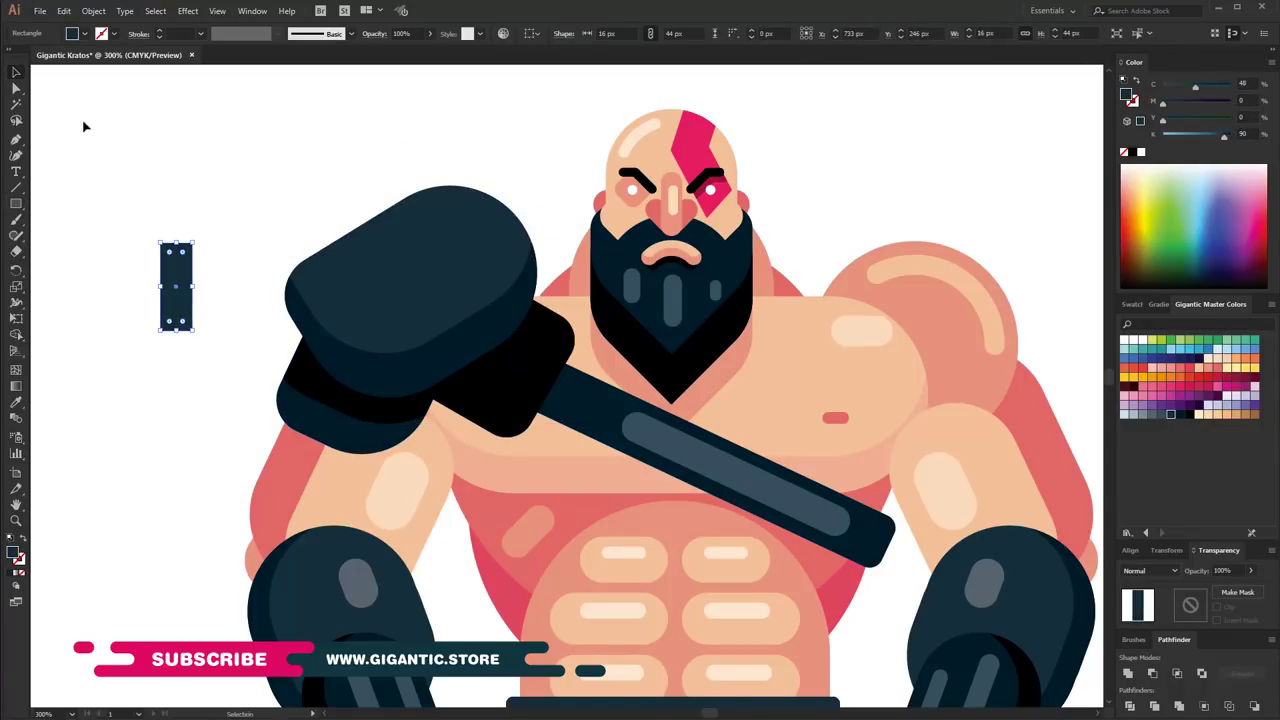
pyautogui.press('a')
pyautogui.press('v')
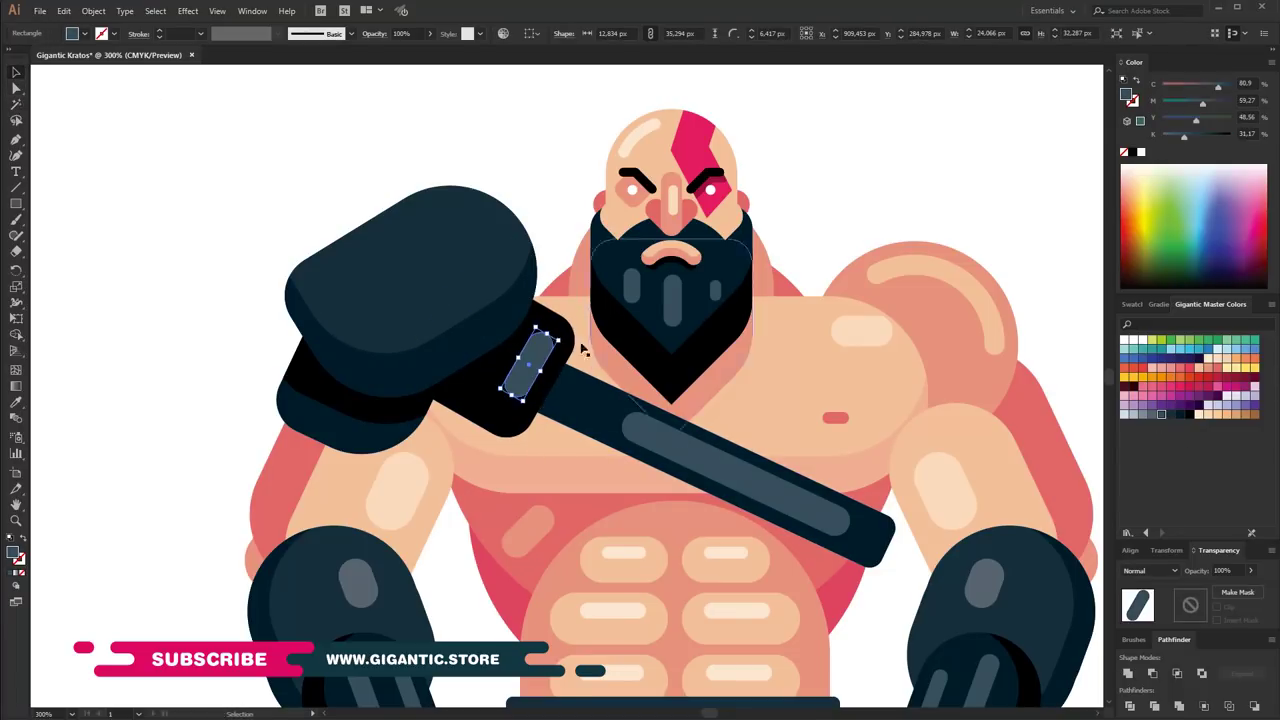
pyautogui.moveTo(348, 433); pyautogui.dragTo(362, 431)
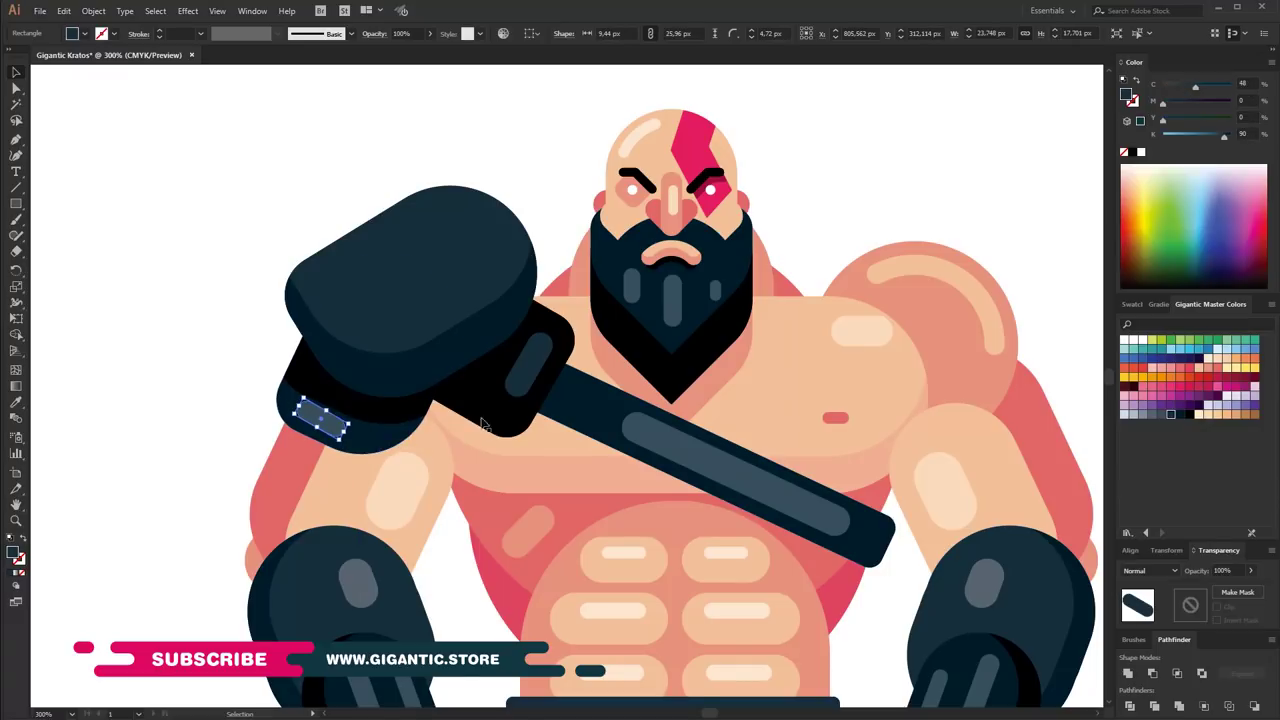
# Inside the hammer group, nudge the rounded piece slightly down
pyautogui.press('a')
pyautogui.moveTo(286, 445); pyautogui.dragTo(578, 232)
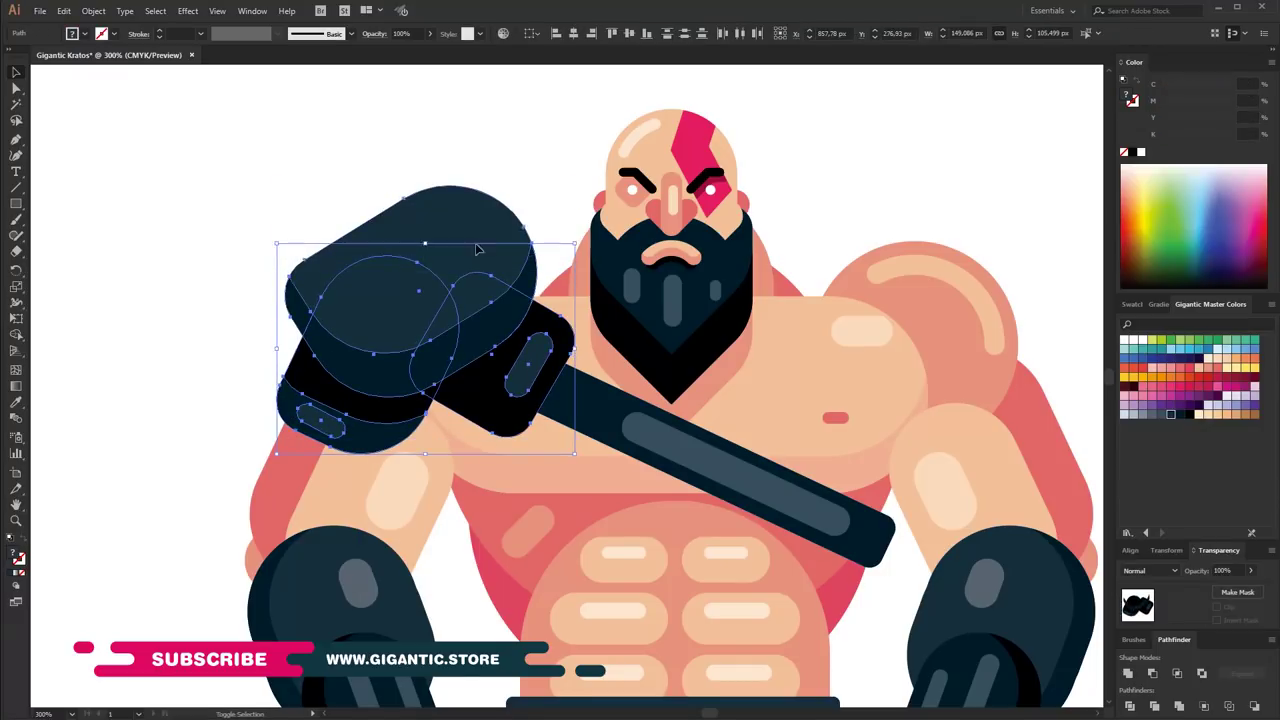
pyautogui.doubleClick(505, 425)
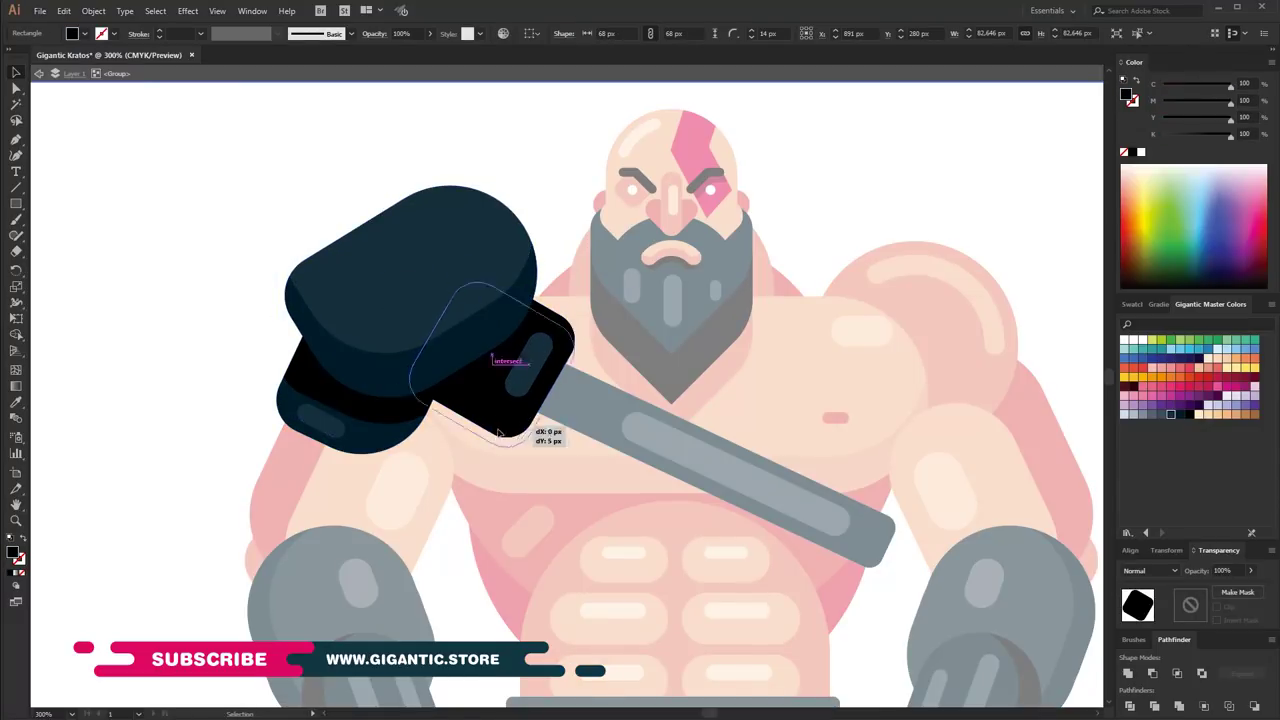
pyautogui.moveTo(503, 450); pyautogui.dragTo(503, 450)
pyautogui.doubleClick(16, 333)
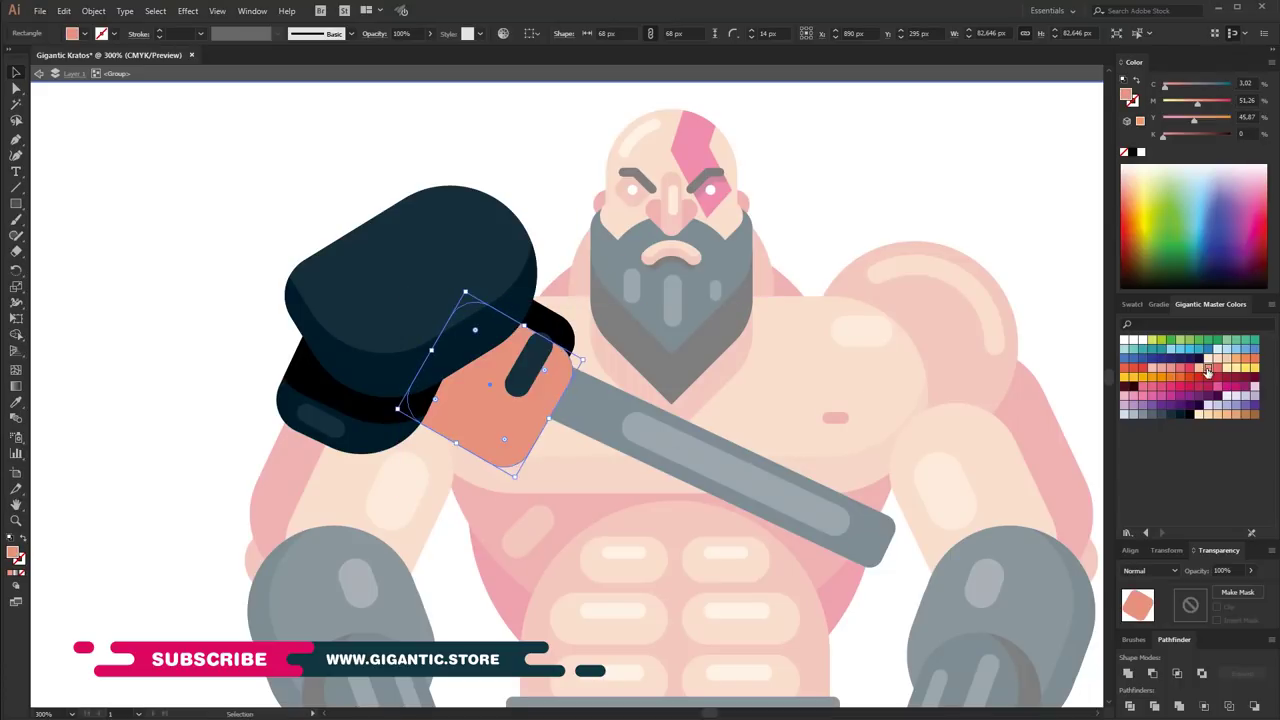
pyautogui.click(649, 534)
pyautogui.doubleClick(191, 189)
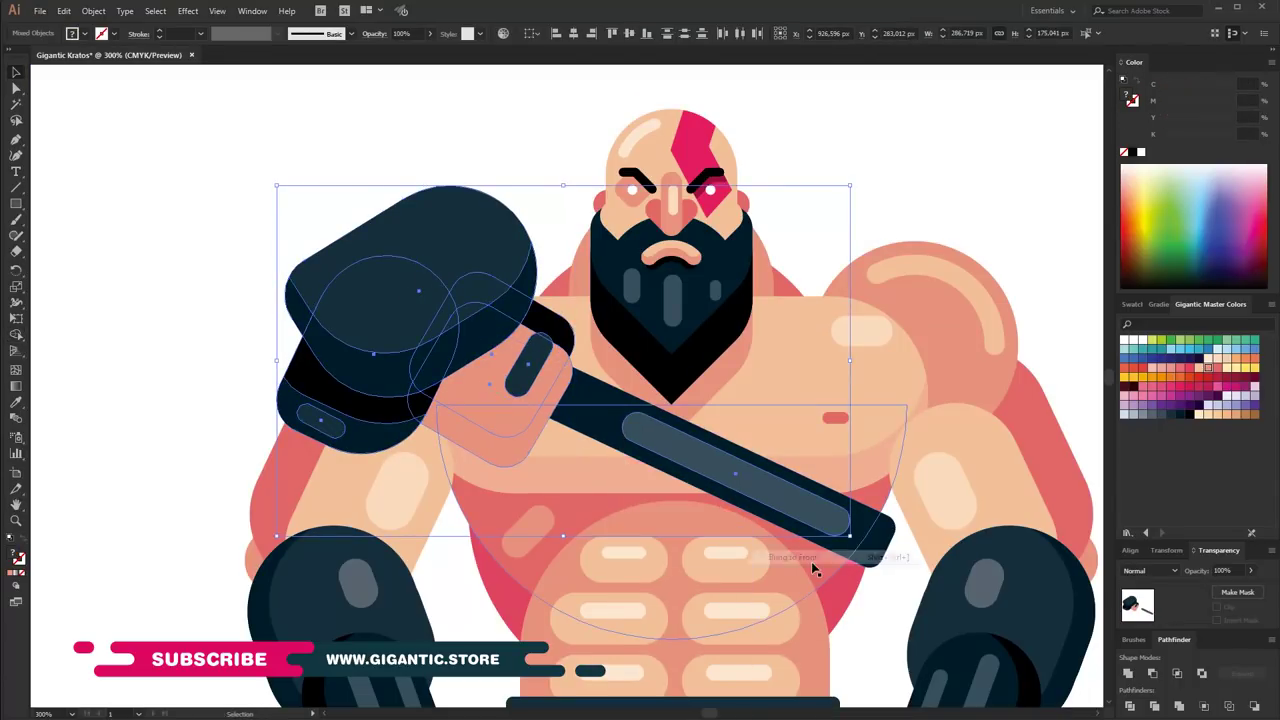
# Ungroup the hammer pieces and regroup them into one hammer group
pyautogui.rightClick(528, 422)
pyautogui.click(575, 436)
pyautogui.rightClick(587, 416)
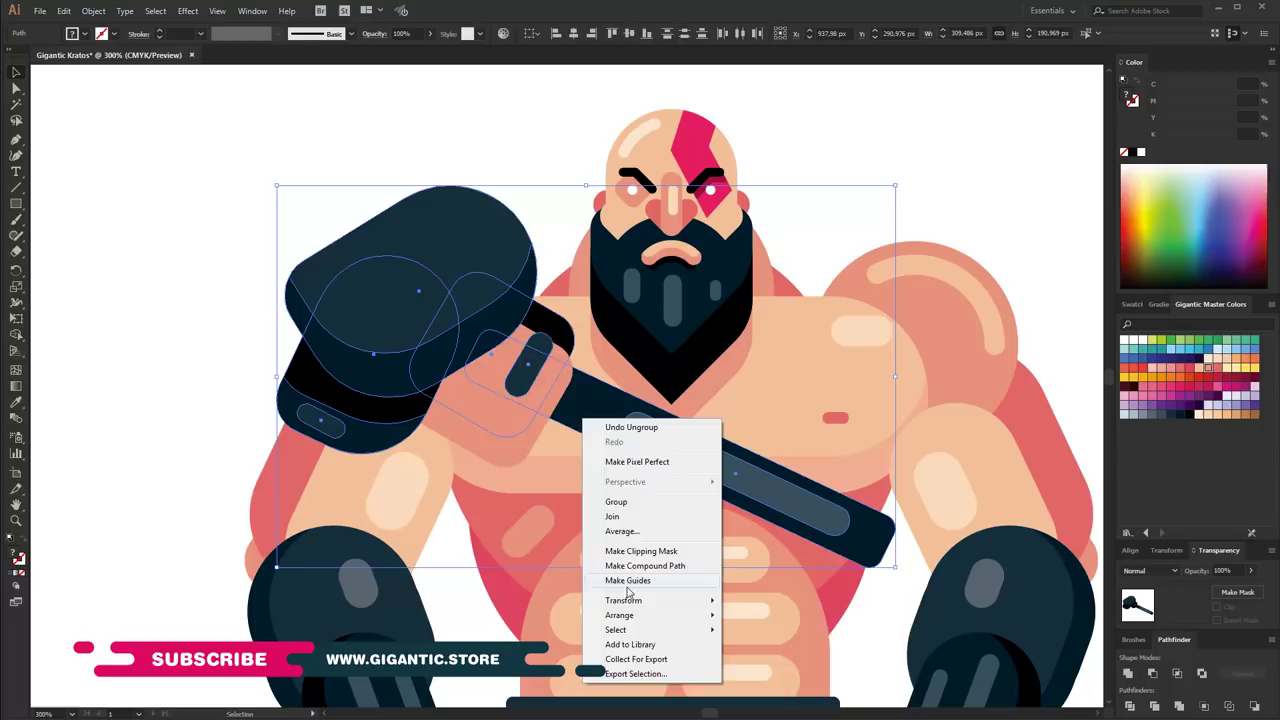
pyautogui.click(743, 614)
pyautogui.click(186, 471)
# Check the hidden salmon shape under the hammer in isolation, then zoom out to the whole character
pyautogui.scroll(-2, 392, 474)
pyautogui.click(471, 343)
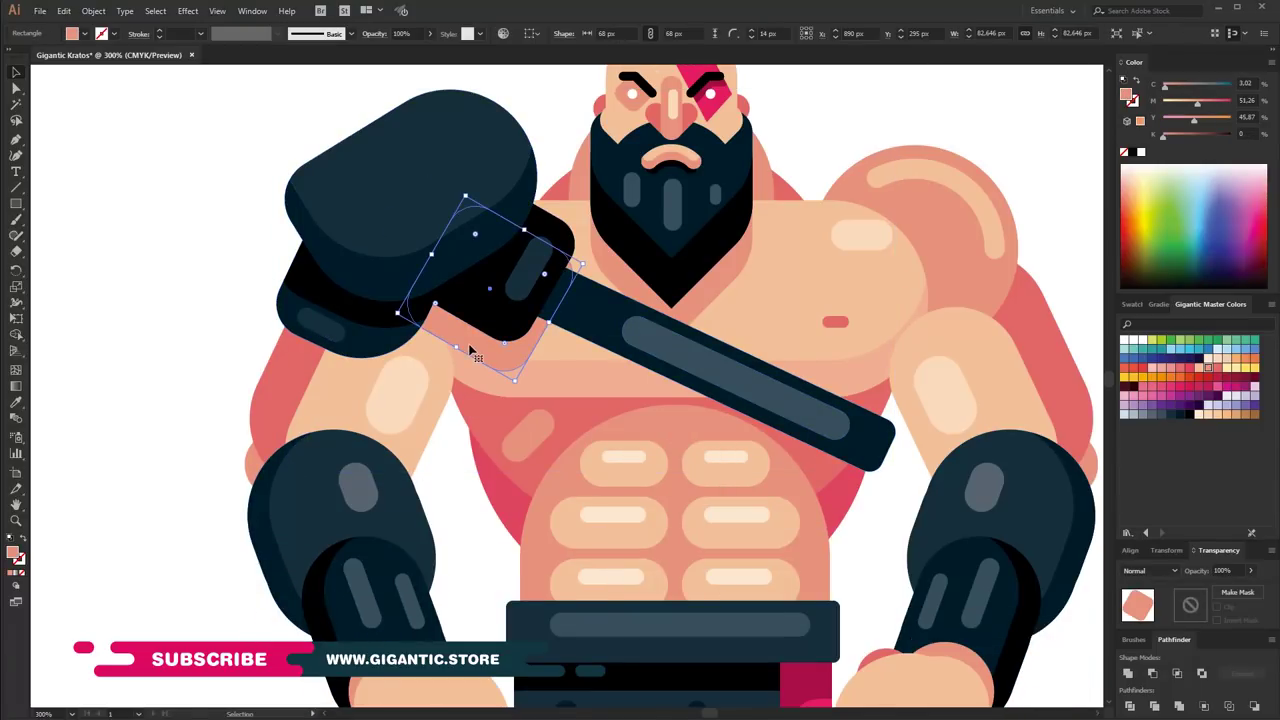
pyautogui.doubleClick(445, 363)
pyautogui.doubleClick(208, 367)
pyautogui.hotkey('ctrl', '0')
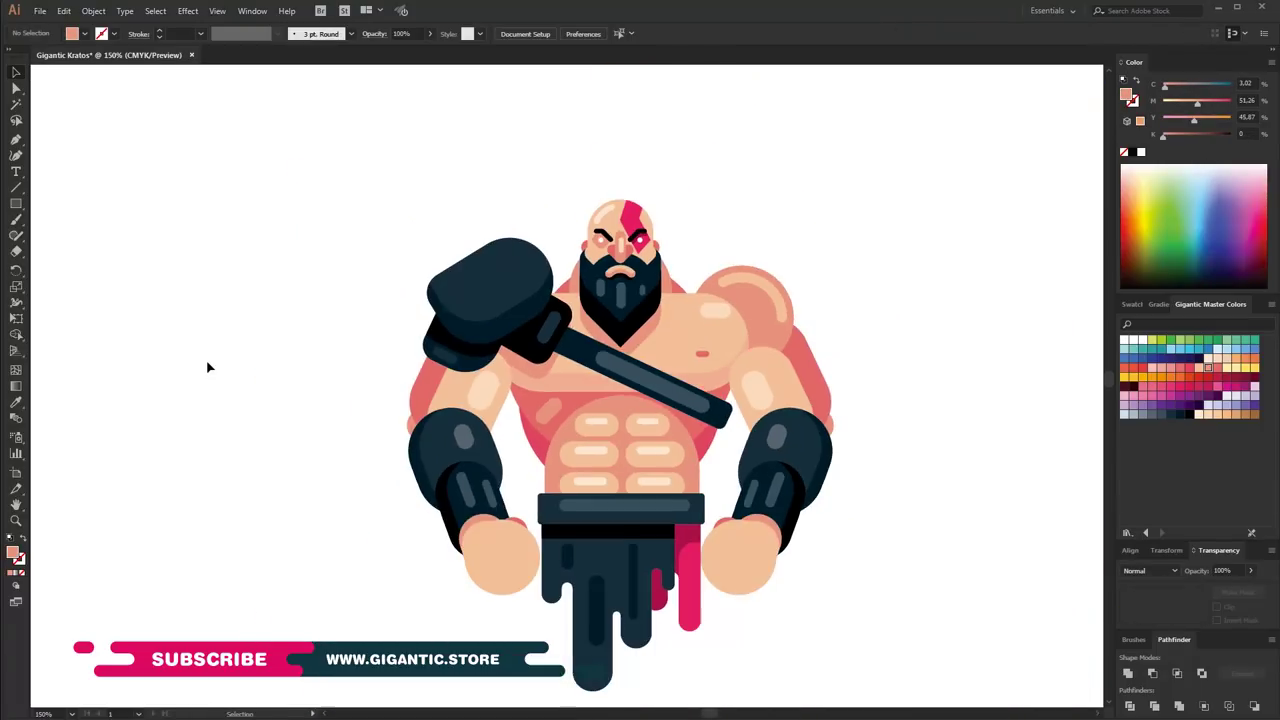
# Scale the whole Kratos figure down
pyautogui.moveTo(915, 385); pyautogui.dragTo(846, 360)
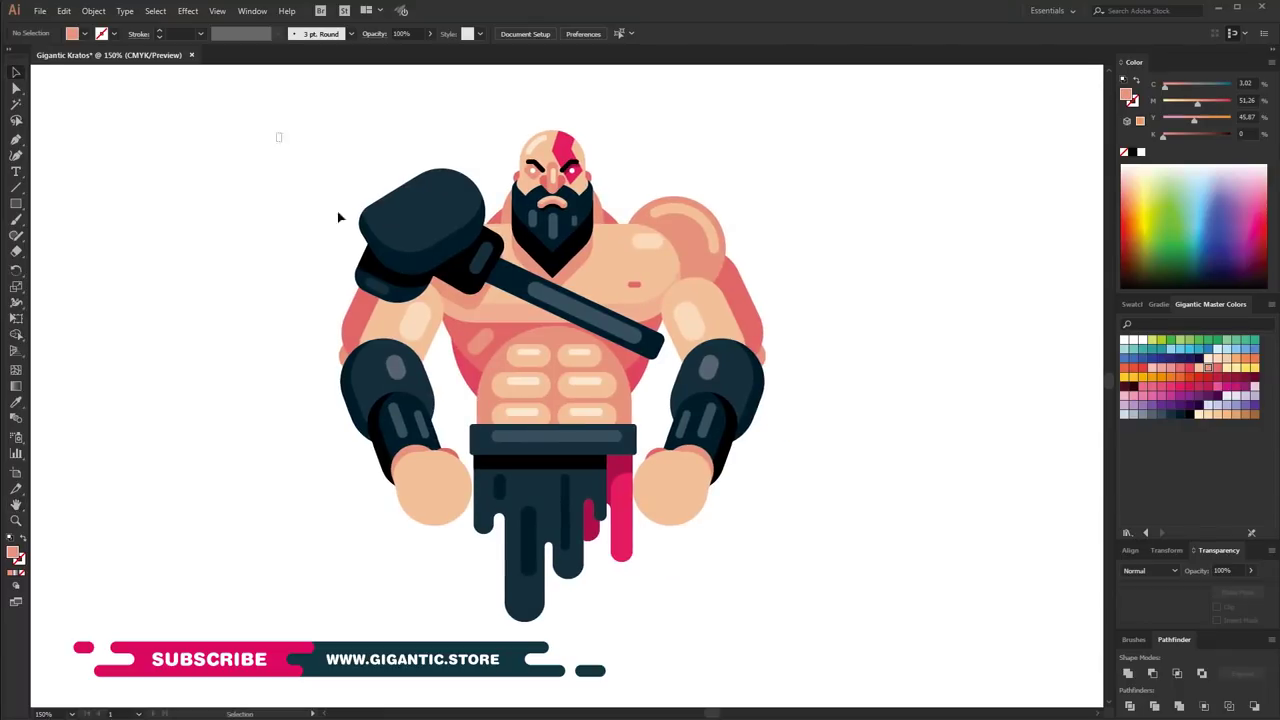
pyautogui.moveTo(274, 131); pyautogui.dragTo(814, 589)
pyautogui.moveTo(765, 132); pyautogui.dragTo(708, 263)
pyautogui.hotkey('ctrl', 'shift', 'a')
# Draw a tall salmon rectangle under the loincloth and send it behind the loincloth
pyautogui.press('m')
pyautogui.moveTo(649, 484); pyautogui.dragTo(649, 484)
pyautogui.press('a')
pyautogui.press('v')
pyautogui.rightClick(605, 408)
pyautogui.click(858, 662)
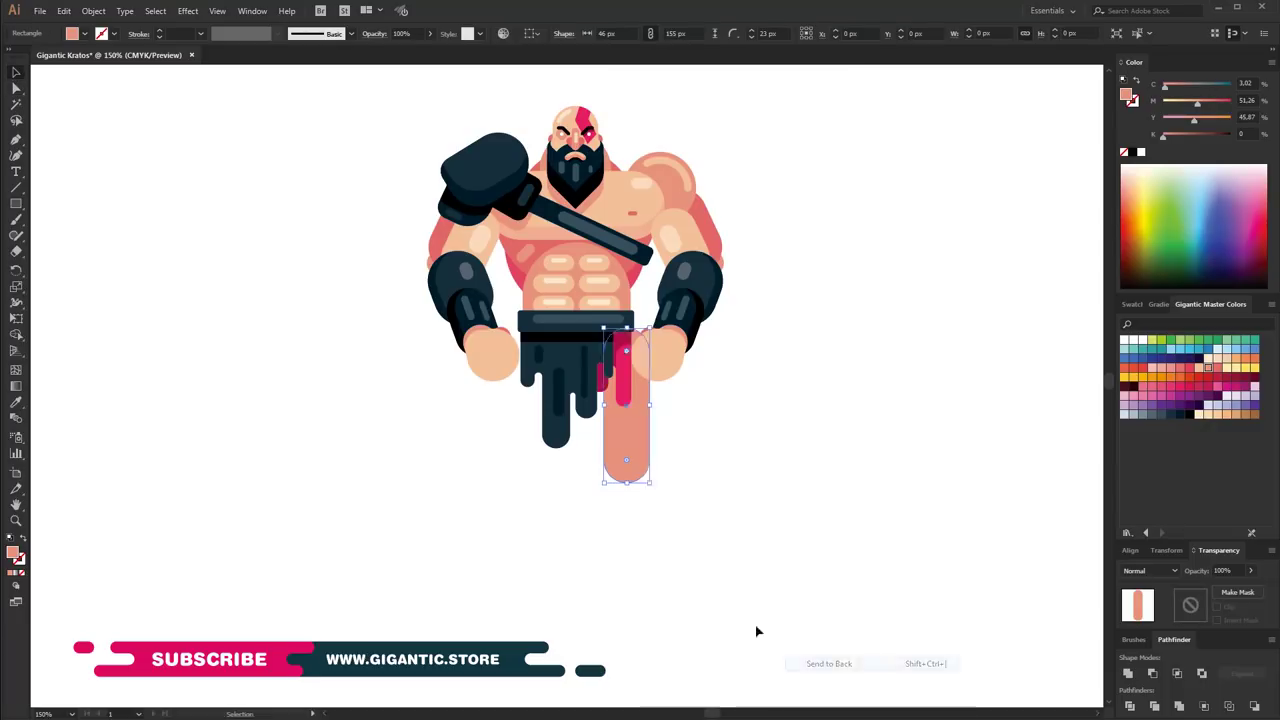
# Recolour a second leg shape a redder salmon, place it beside the first, and send it behind the belt
pyautogui.click(1217, 368)
pyautogui.press('v')
pyautogui.moveTo(661, 511); pyautogui.dragTo(645, 485)
pyautogui.rightClick(700, 470)
pyautogui.click(797, 449)
pyautogui.click(513, 548)
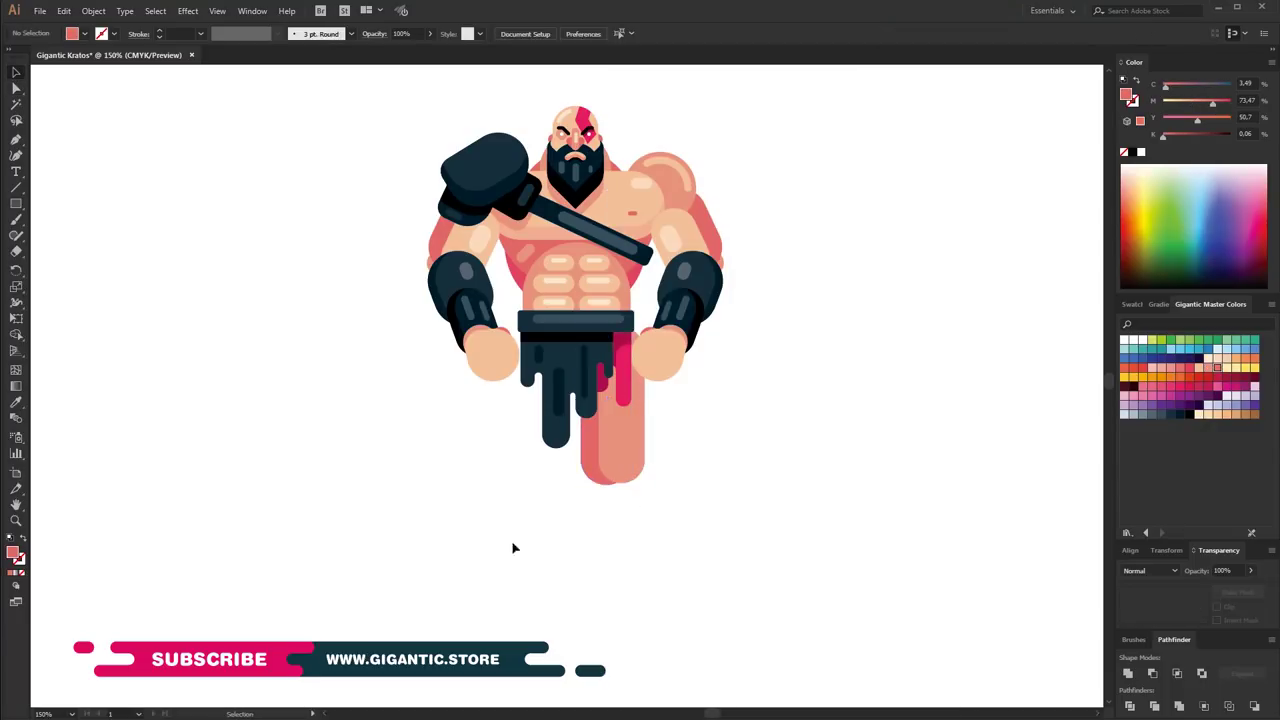
# Add a dark navy circle at the bottom of the leg
pyautogui.hotkey('ctrl', '=')
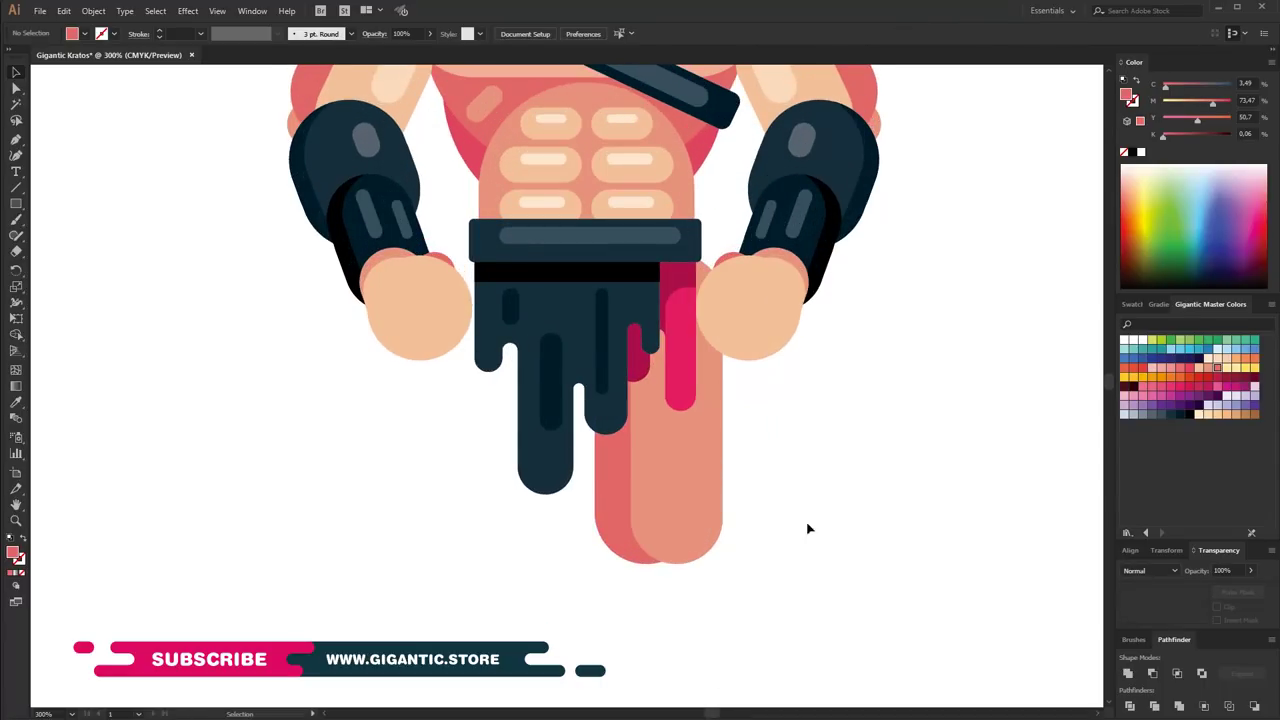
pyautogui.press('l')
pyautogui.moveTo(782, 452); pyautogui.dragTo(858, 528)
pyautogui.click(1170, 414)
pyautogui.press('v')
pyautogui.moveTo(857, 455)
pyautogui.mouseDown()
pyautogui.moveTo(701, 523)
pyautogui.moveTo(716, 510)
pyautogui.mouseUp()
# Make a black rounded oval over the knee and send it behind the knee circle
pyautogui.click(843, 557)
pyautogui.scroll(-3, 843, 557)
pyautogui.moveTo(734, 467); pyautogui.dragTo(732, 456)
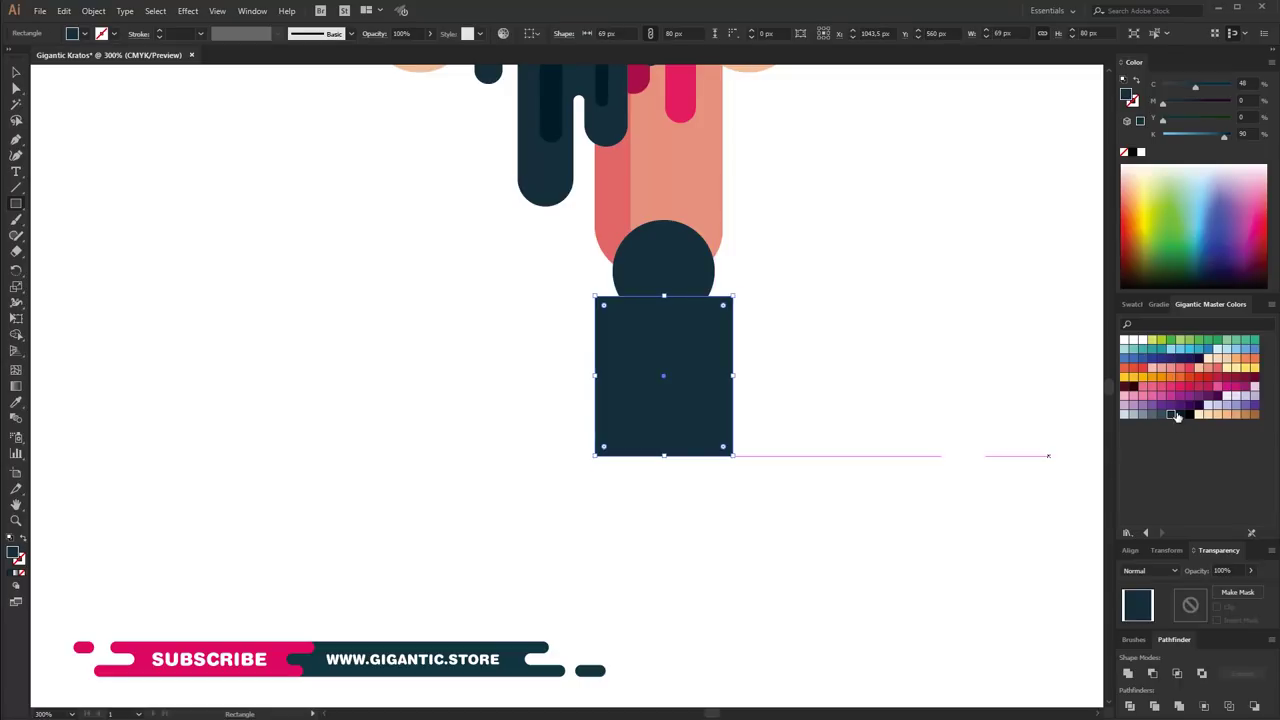
pyautogui.click(1188, 414)
pyautogui.press('a')
pyautogui.moveTo(662, 370); pyautogui.dragTo(713, 374)
pyautogui.press('v')
pyautogui.moveTo(594, 295); pyautogui.dragTo(582, 276)
pyautogui.rightClick(698, 320)
pyautogui.click(899, 577)
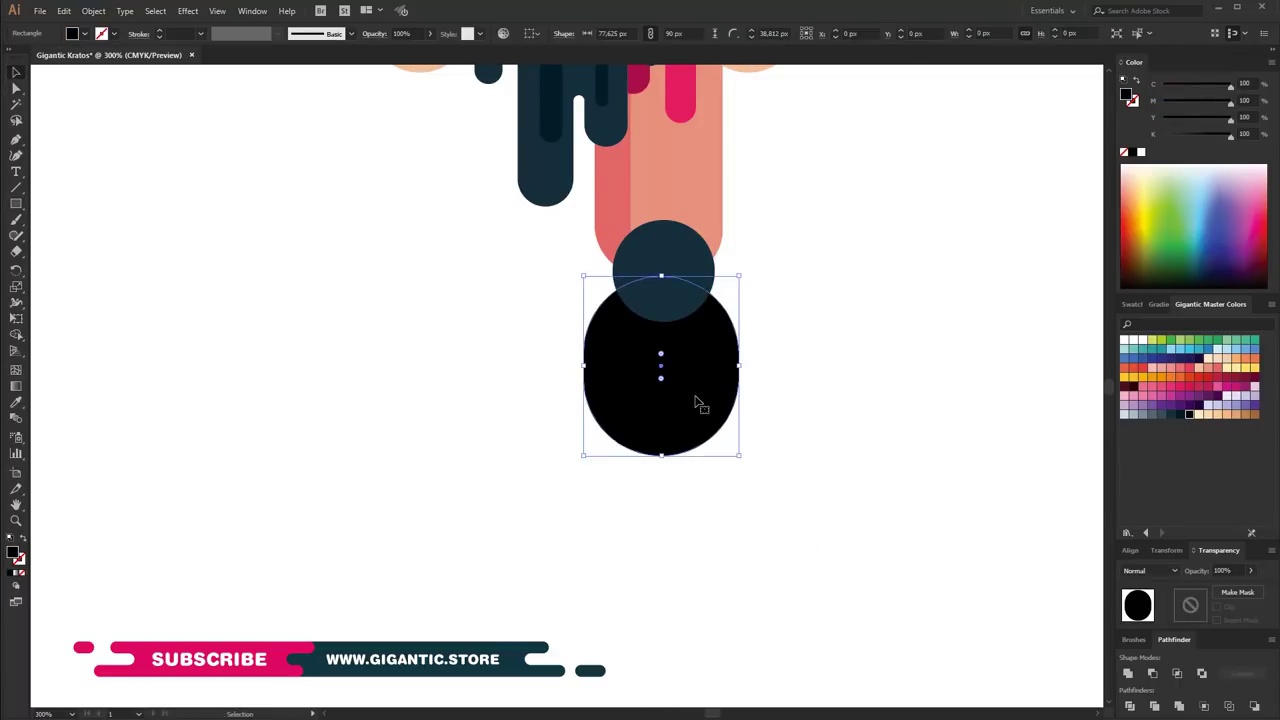
pyautogui.click(845, 396)
# Zoom out and back in to check the knee shapes
pyautogui.hotkey('ctrl', '1')
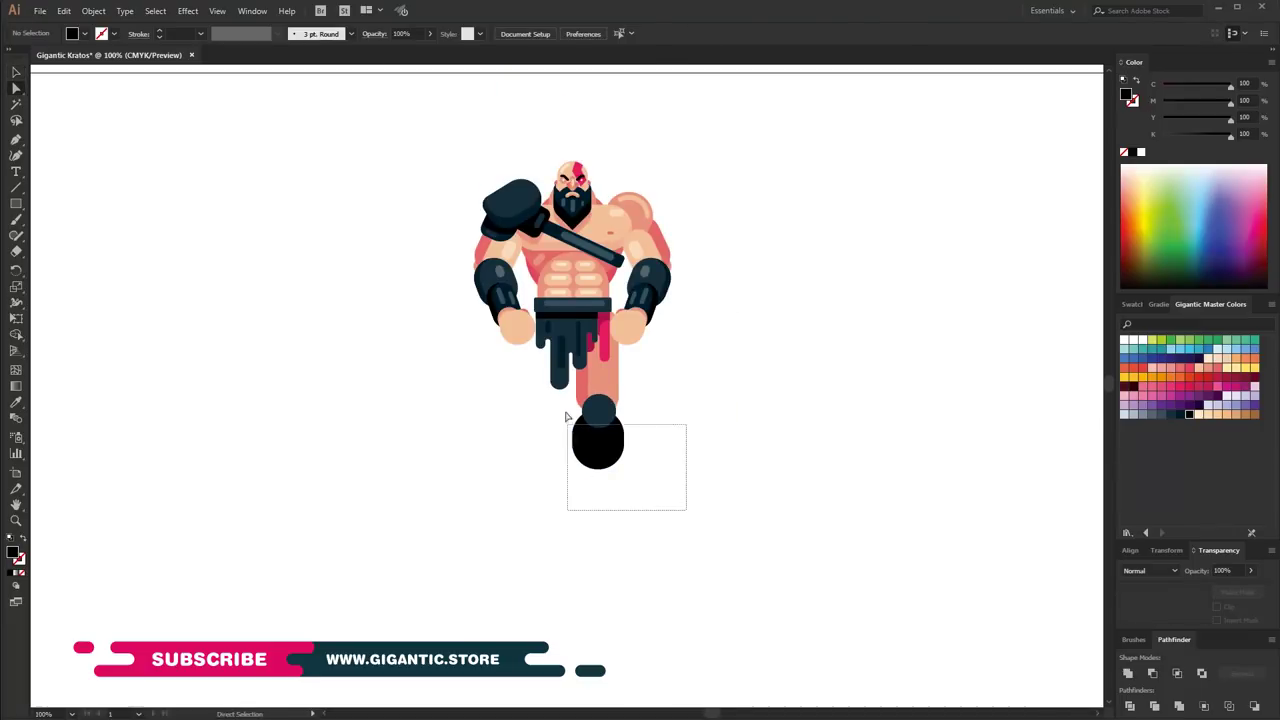
pyautogui.moveTo(566, 416); pyautogui.dragTo(566, 392)
pyautogui.click(831, 660)
pyautogui.press('v')
pyautogui.hotkey('ctrl', '=')
pyautogui.click(600, 545)
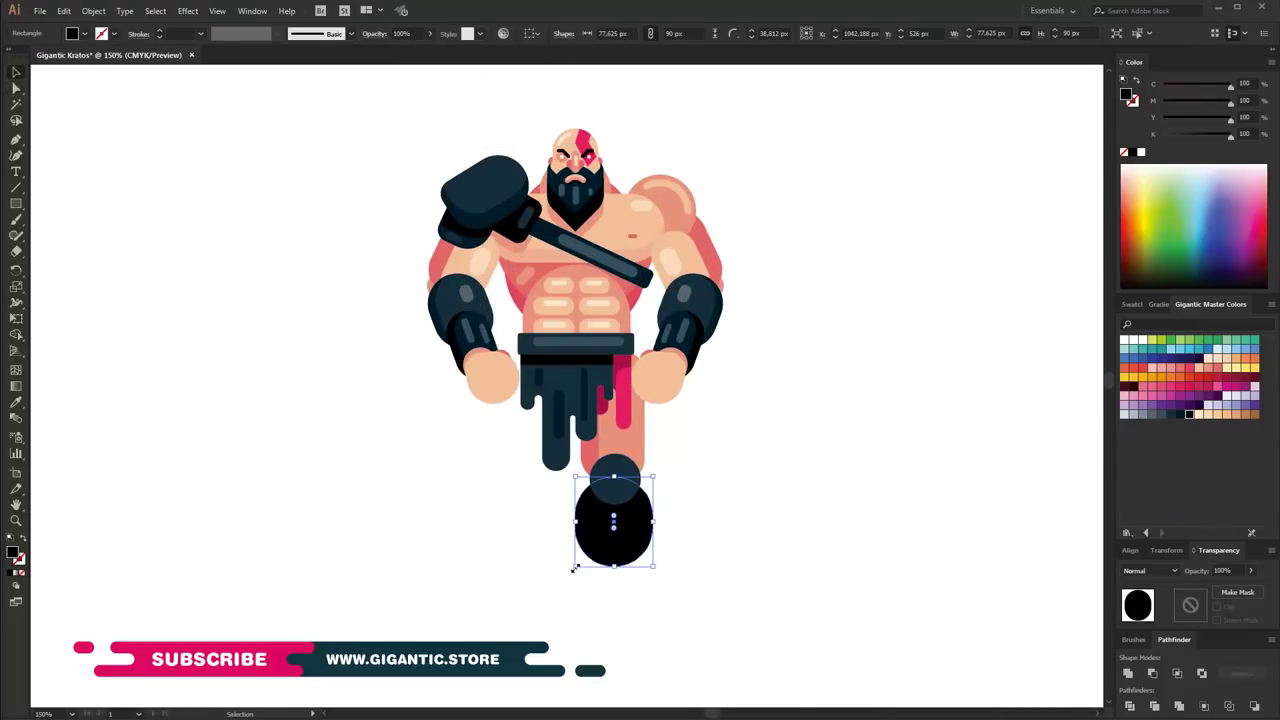
pyautogui.click(726, 622)
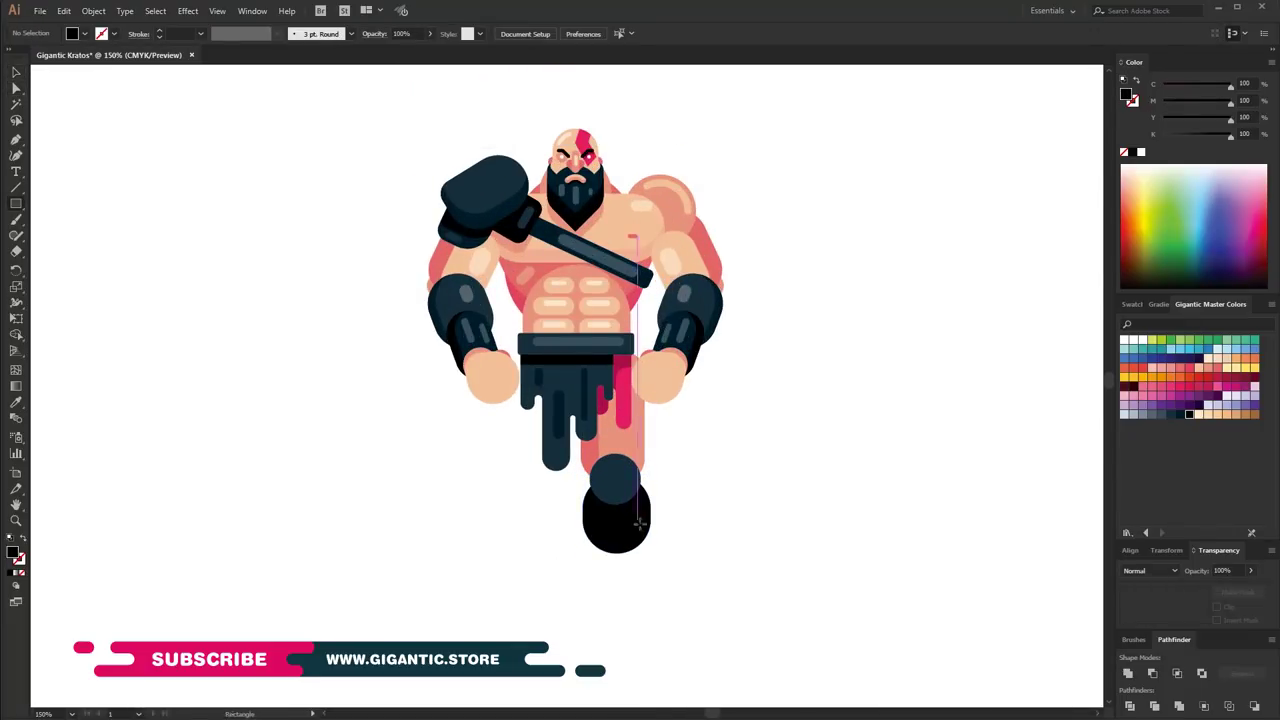
# Draw a long round-topped navy shin below the knee and a small navy circle
pyautogui.moveTo(601, 635); pyautogui.dragTo(601, 650)
pyautogui.press('a')
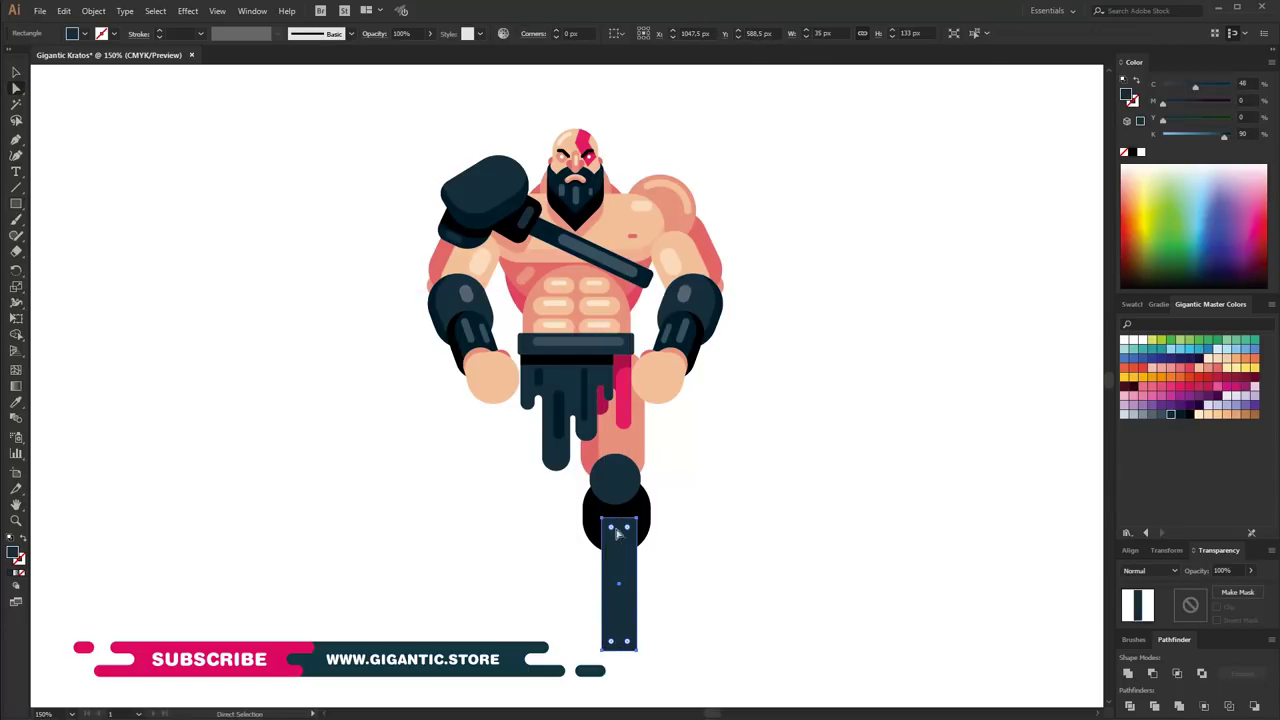
pyautogui.click(15, 73)
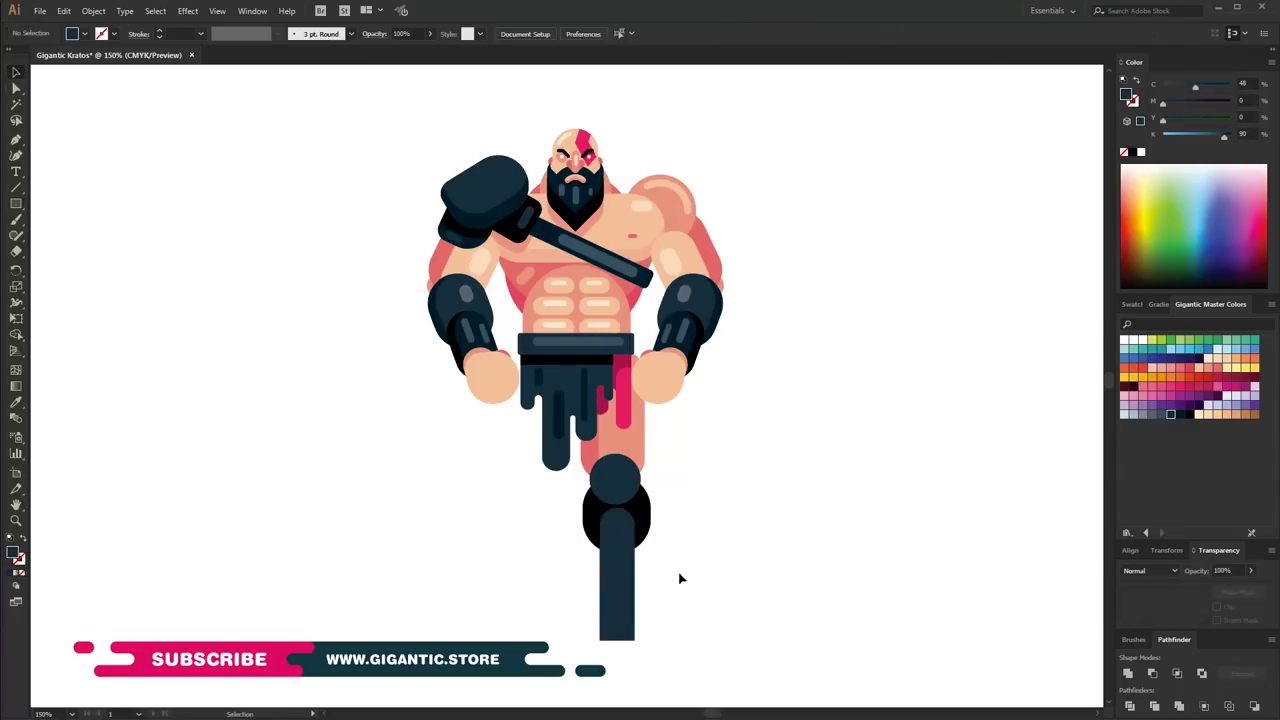
pyautogui.moveTo(579, 656); pyautogui.dragTo(591, 672)
pyautogui.scroll(-1, 646, 591)
pyautogui.press('a')
pyautogui.moveTo(658, 600); pyautogui.dragTo(579, 636)
pyautogui.press('l')
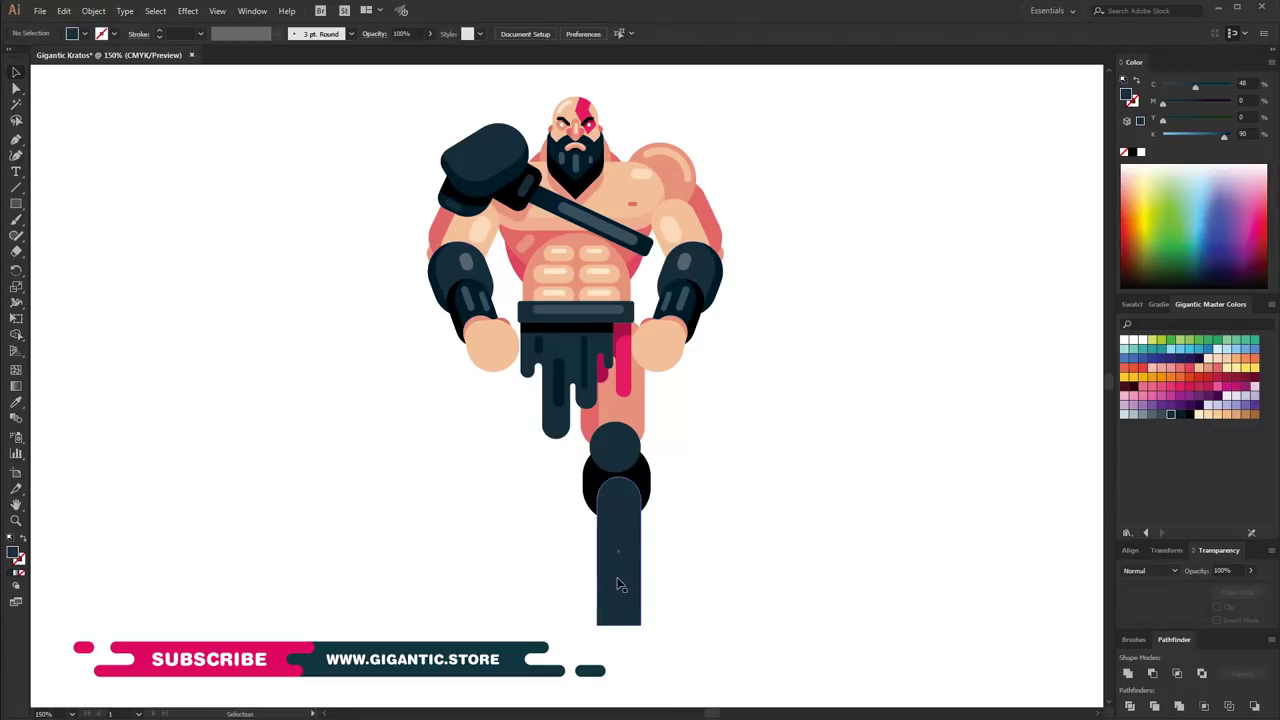
pyautogui.moveTo(703, 455)
pyautogui.mouseDown()
pyautogui.moveTo(725, 477)
pyautogui.moveTo(620, 441)
pyautogui.mouseUp()
# Put the small circle on the knee, add a lighter shin highlight stripe and a small peach rectangle on the thigh
pyautogui.click(618, 560)
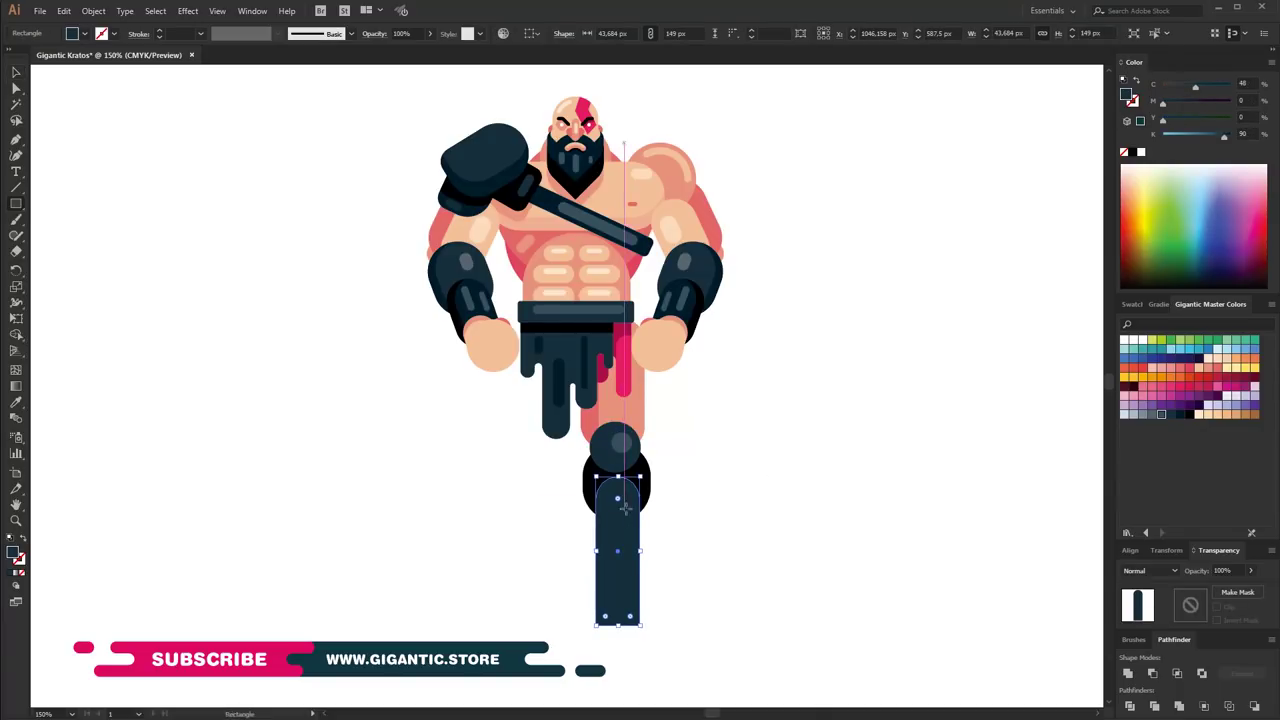
pyautogui.press('v')
pyautogui.click(672, 531)
pyautogui.click(622, 540)
pyautogui.moveTo(636, 428); pyautogui.dragTo(637, 428)
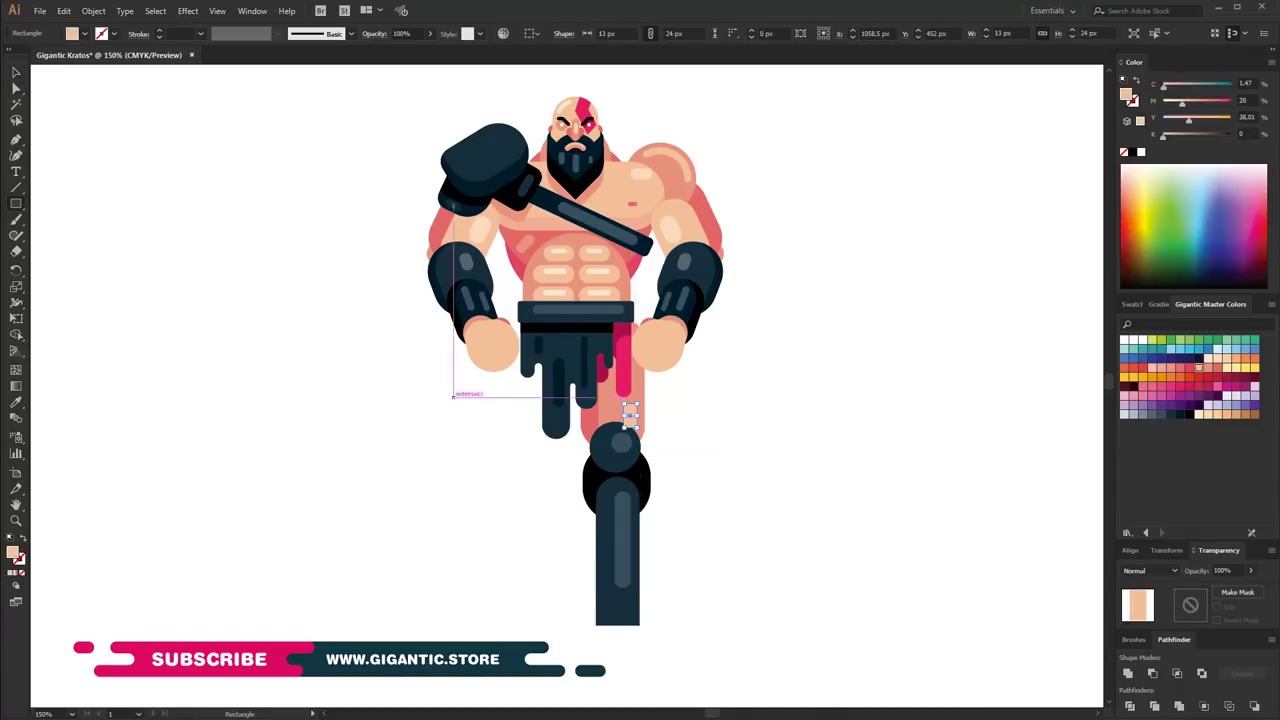
pyautogui.press('a')
pyautogui.press('v')
pyautogui.click(740, 434)
# Build a dome boot from a 95 px circle halved with Minus Front, plus a black sole, scaled under the leg
pyautogui.moveTo(859, 549); pyautogui.dragTo(861, 527)
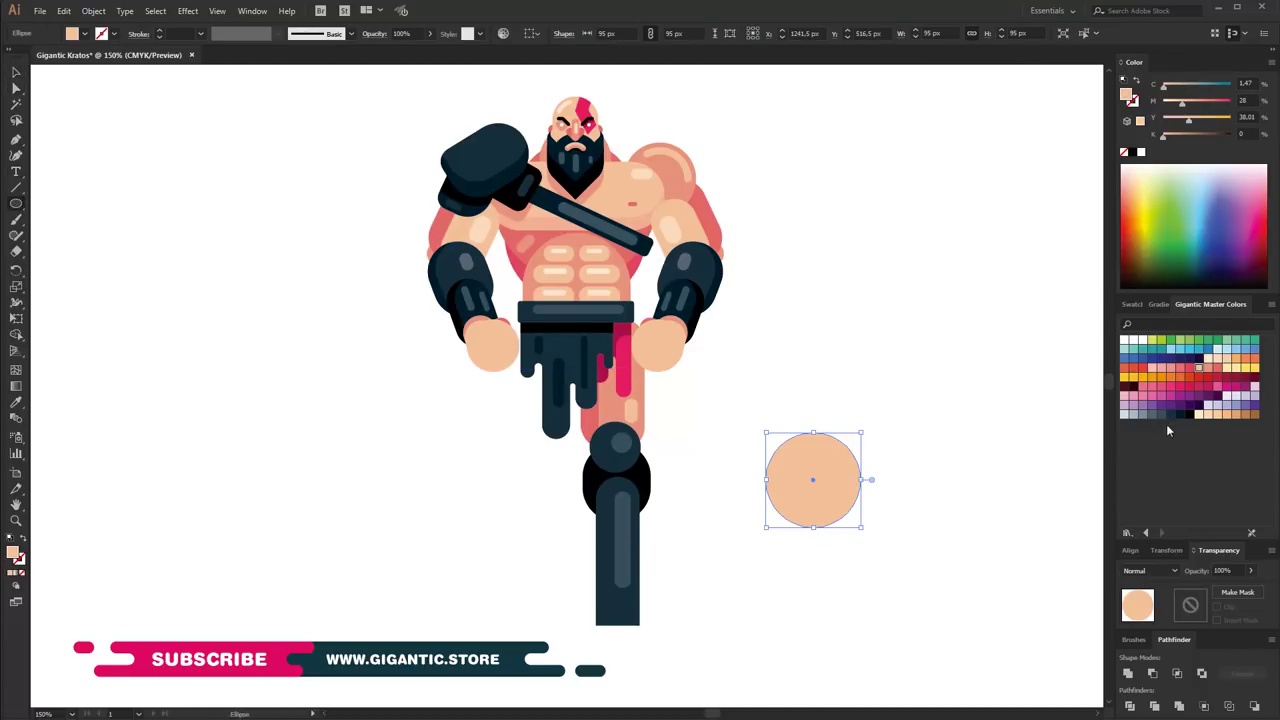
pyautogui.click(1161, 414)
pyautogui.moveTo(759, 478); pyautogui.dragTo(942, 557)
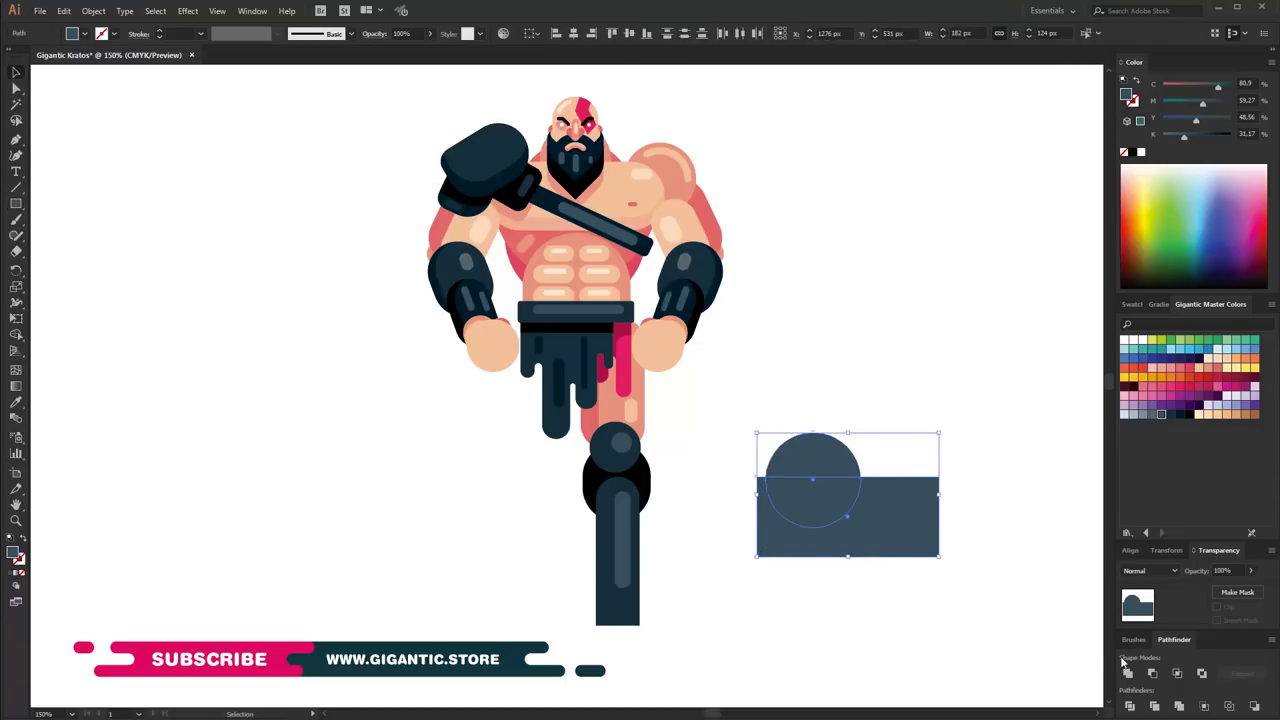
pyautogui.hotkey('ctrl', 'shift', 'F9')
pyautogui.moveTo(865, 487); pyautogui.dragTo(829, 457)
pyautogui.click(1154, 414)
pyautogui.moveTo(755, 425); pyautogui.dragTo(894, 528)
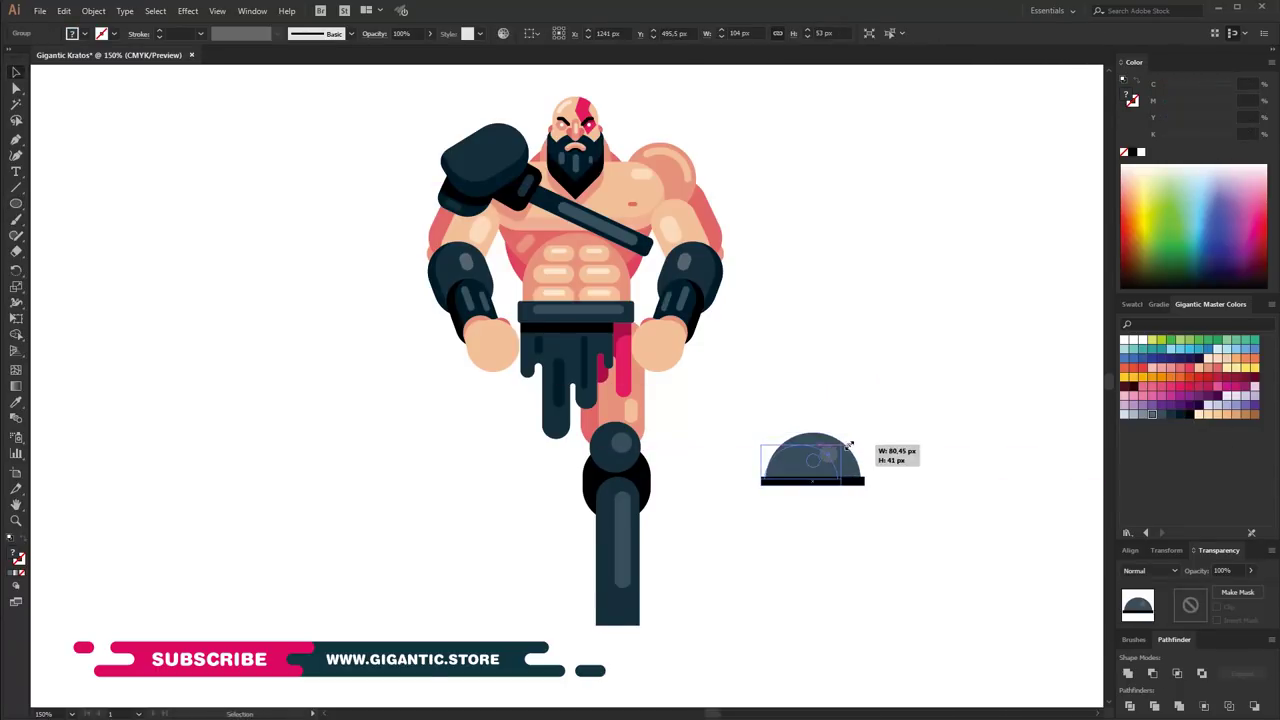
pyautogui.moveTo(812, 460); pyautogui.dragTo(711, 617)
pyautogui.click(750, 638)
# Recolour the shin a darker navy and select all the leg parts
pyautogui.click(620, 540)
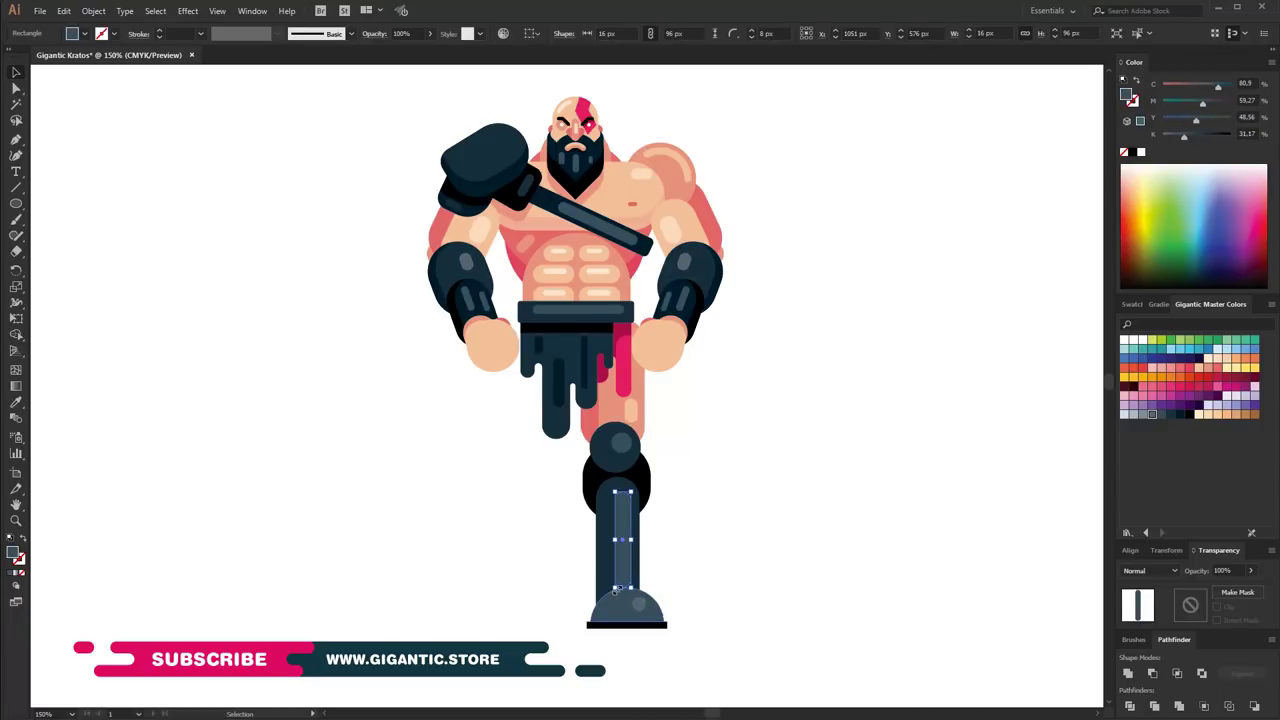
pyautogui.click(1176, 415)
pyautogui.click(837, 637)
pyautogui.moveTo(746, 654); pyautogui.dragTo(543, 480)
pyautogui.click(707, 524)
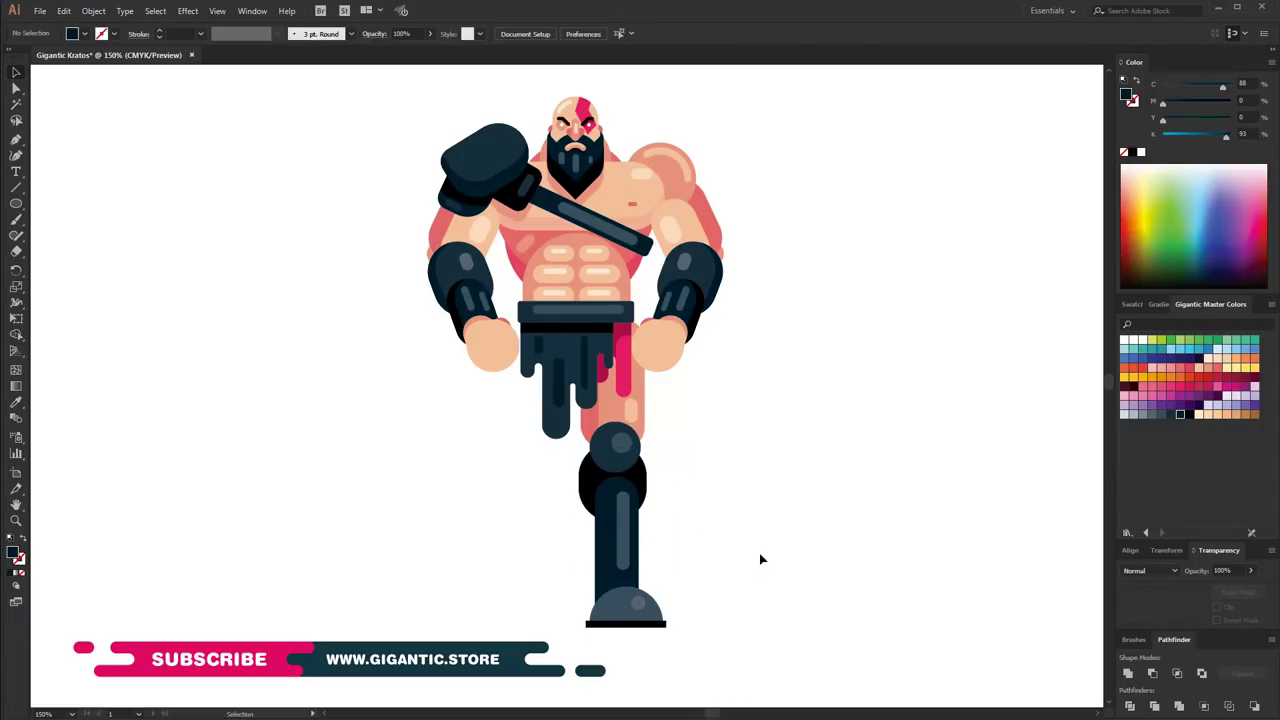
pyautogui.moveTo(575, 418); pyautogui.dragTo(574, 416)
# Resize the leg and make a reflected copy beside the original
pyautogui.moveTo(666, 626)
pyautogui.mouseDown()
pyautogui.moveTo(652, 594)
pyautogui.moveTo(662, 618)
pyautogui.mouseUp()
pyautogui.press('o')
pyautogui.press('Return')
pyautogui.click(837, 437)
pyautogui.moveTo(648, 467); pyautogui.dragTo(557, 467)
pyautogui.moveTo(662, 618); pyautogui.dragTo(652, 597)
# Select both legs and move them aside next to the character
pyautogui.press('a')
pyautogui.moveTo(706, 466); pyautogui.dragTo(506, 508)
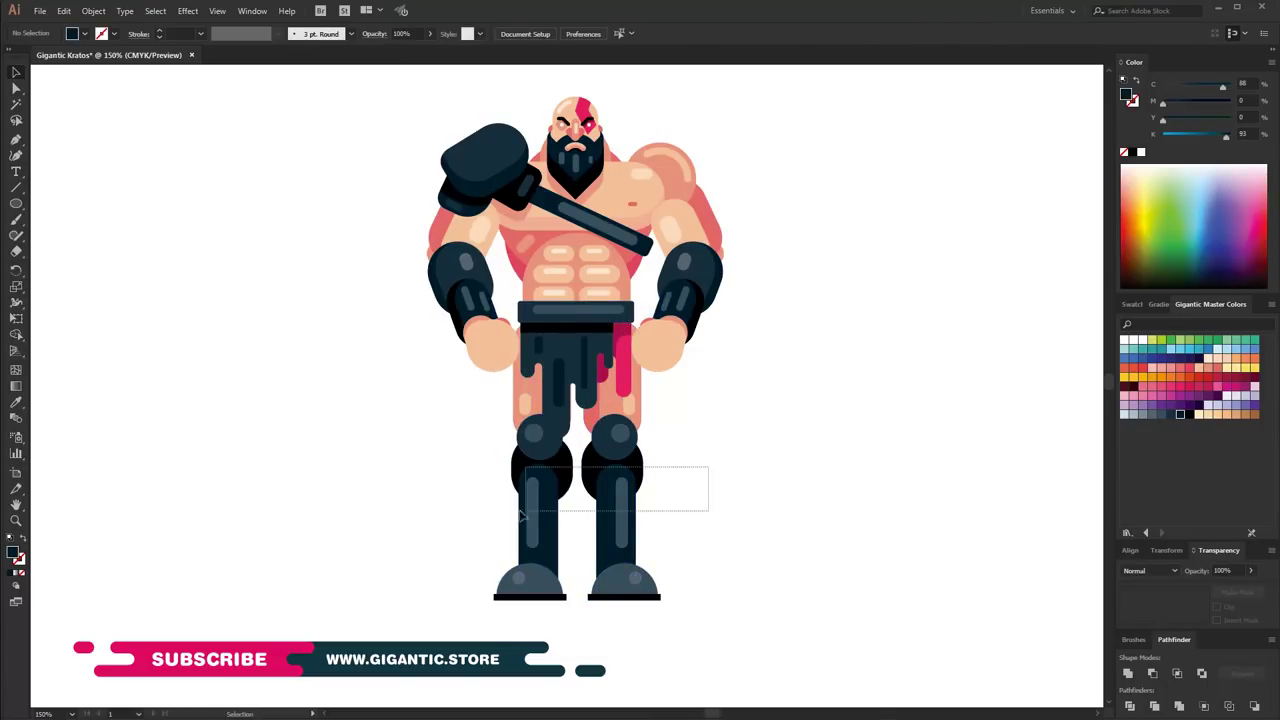
pyautogui.press('v')
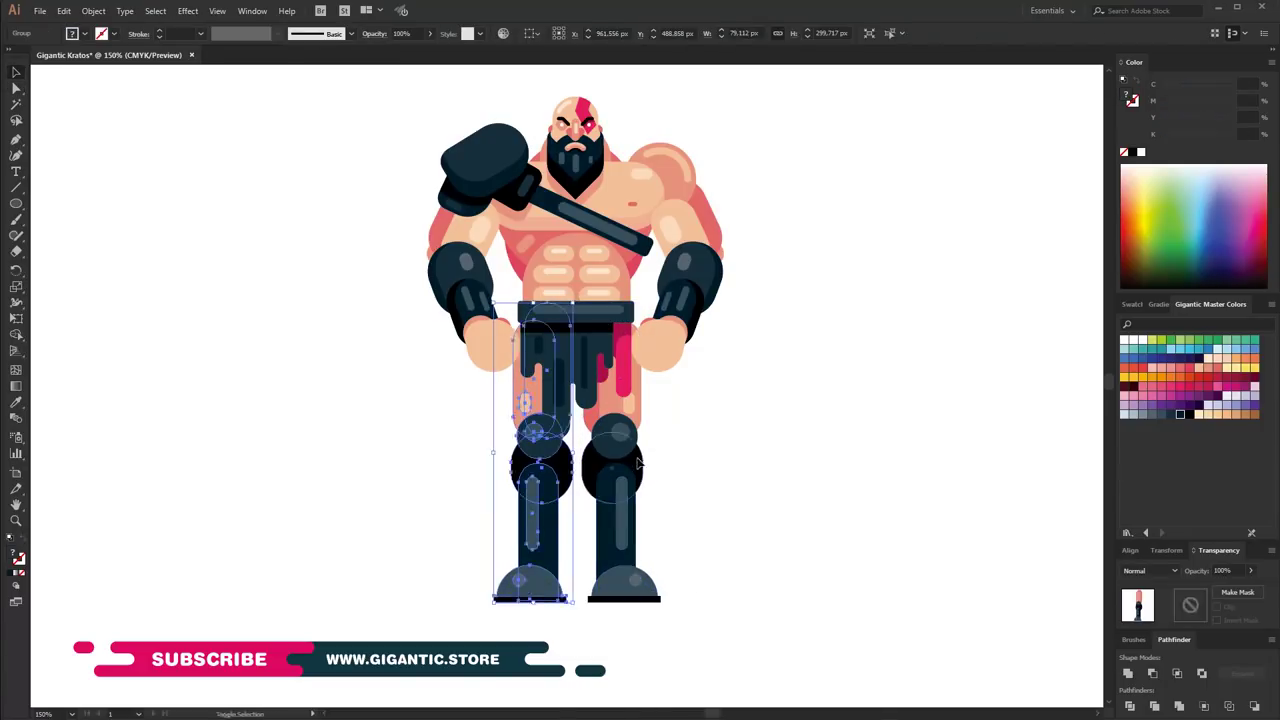
pyautogui.moveTo(540, 470); pyautogui.dragTo(540, 595)
pyautogui.moveTo(560, 500); pyautogui.dragTo(860, 353)
# Select the lower-leg and foot anchors, then isolate the right leg
pyautogui.press('a')
pyautogui.moveTo(971, 271); pyautogui.dragTo(746, 349)
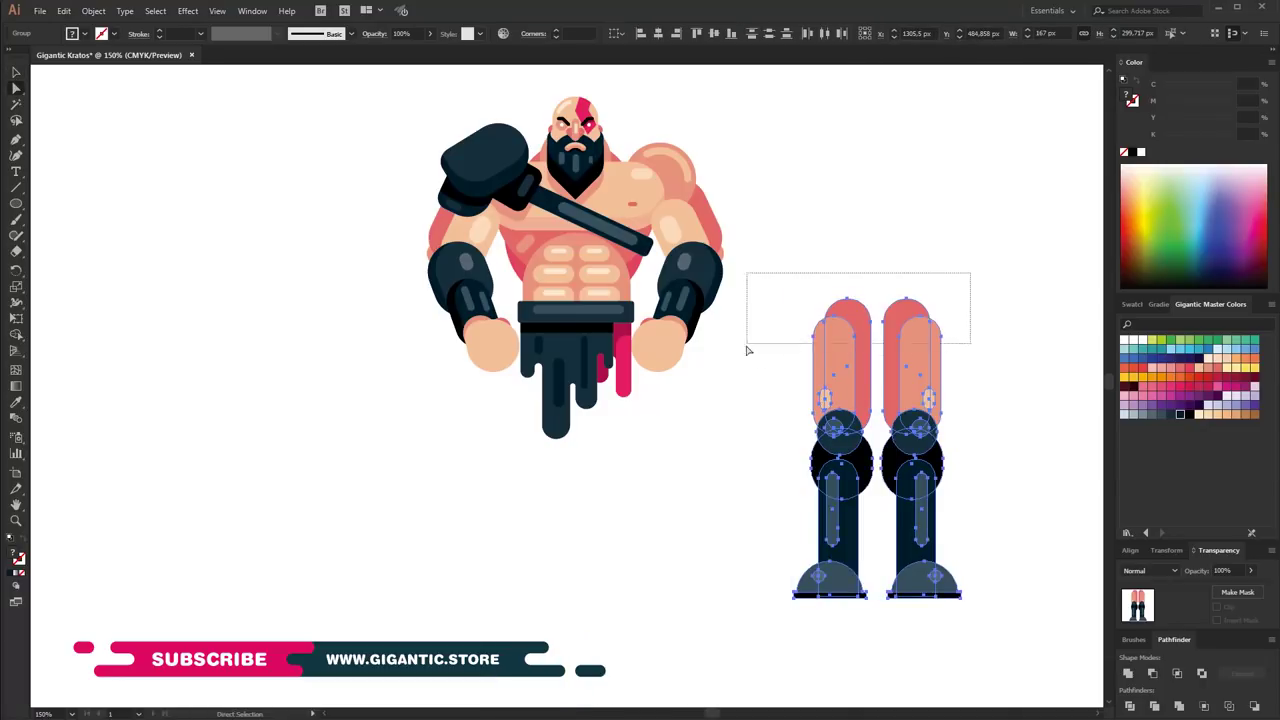
pyautogui.moveTo(986, 523); pyautogui.dragTo(766, 614)
pyautogui.click(983, 510)
pyautogui.doubleClick(915, 480)
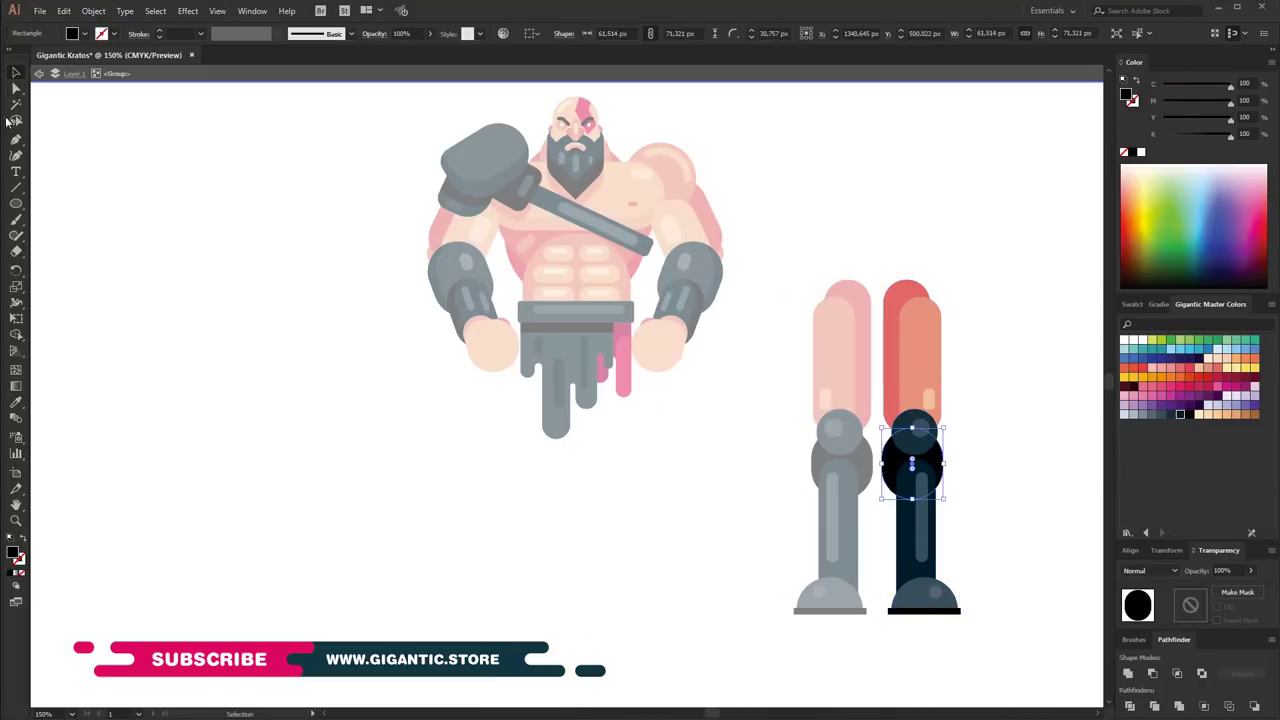
# Inspect the right knee oval and leg parts in isolation, then exit isolation mode
pyautogui.doubleClick(935, 468)
pyautogui.moveTo(991, 543); pyautogui.dragTo(875, 473)
pyautogui.press('Escape')
pyautogui.doubleClick(909, 491)
pyautogui.press('Escape')
pyautogui.press('v')
# Move the pair of legs under the torso and shrink them slightly to fit
pyautogui.click(855, 452)
pyautogui.rightClick(905, 443)
pyautogui.press('Escape')
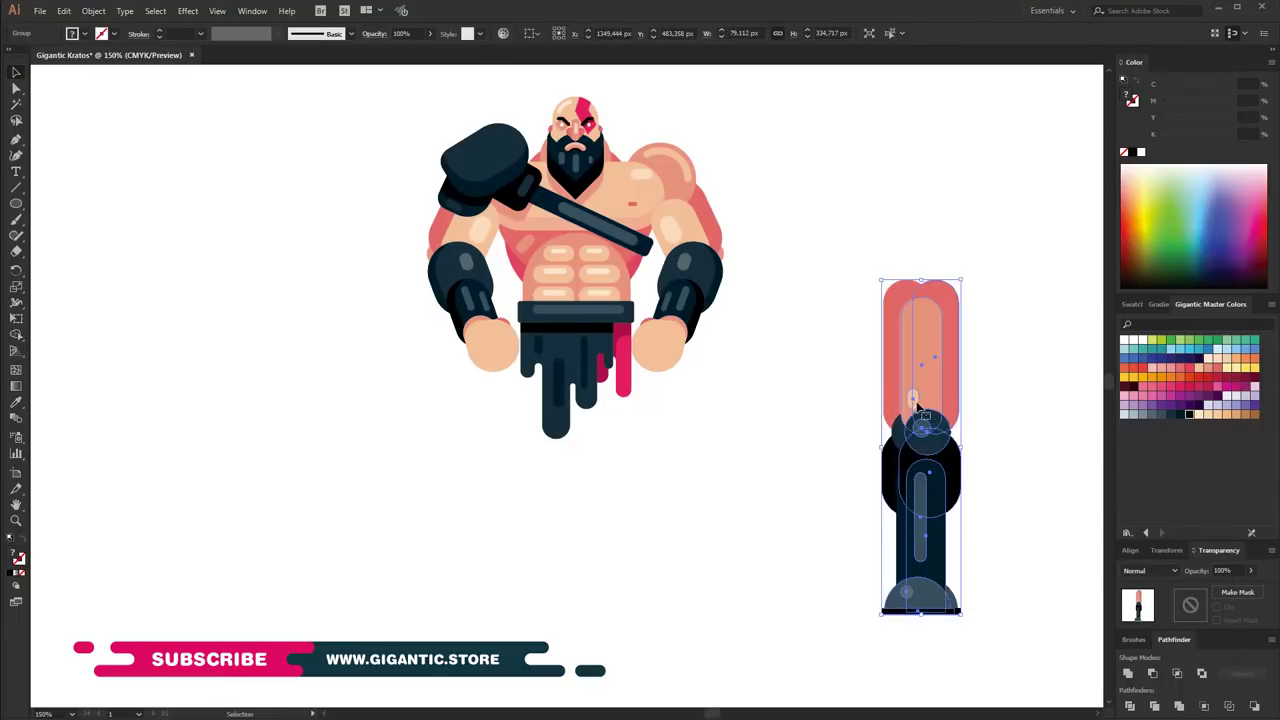
pyautogui.keyDown('shift'); pyautogui.click(915, 440); pyautogui.keyUp('shift')
pyautogui.moveTo(927, 298); pyautogui.dragTo(631, 316)
pyautogui.moveTo(666, 632)
pyautogui.mouseDown()
pyautogui.moveTo(655, 612)
pyautogui.moveTo(658, 630)
pyautogui.mouseUp()
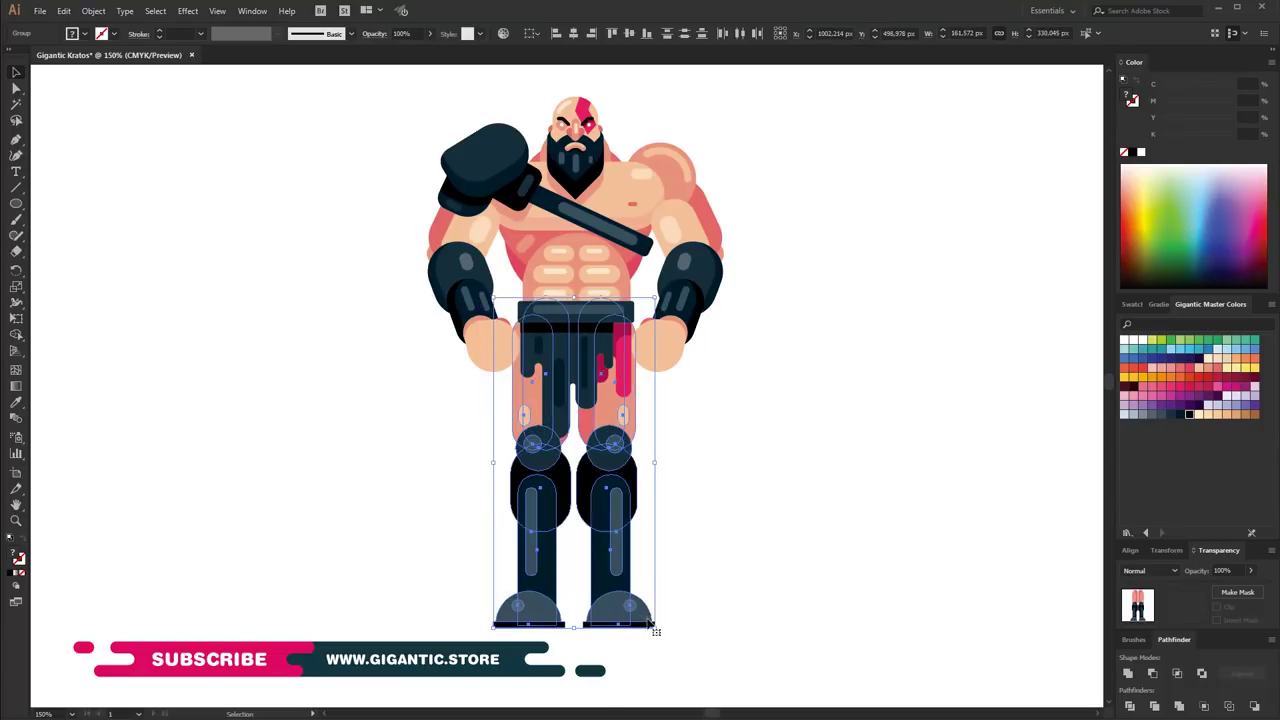
# Nudge the left gauntlet arm, then revert the accidental move
pyautogui.click(465, 280)
pyautogui.moveTo(465, 280); pyautogui.dragTo(468, 292)
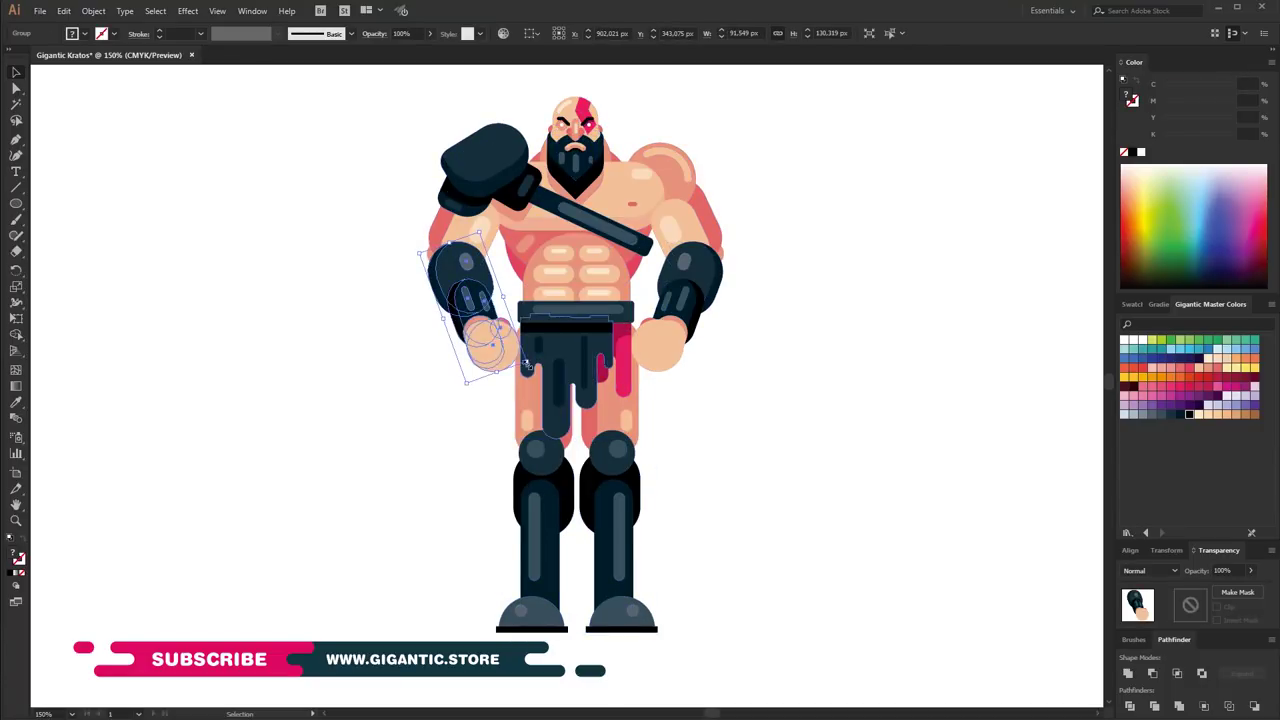
pyautogui.rightClick(478, 342)
pyautogui.press('Escape')
pyautogui.click(540, 520)
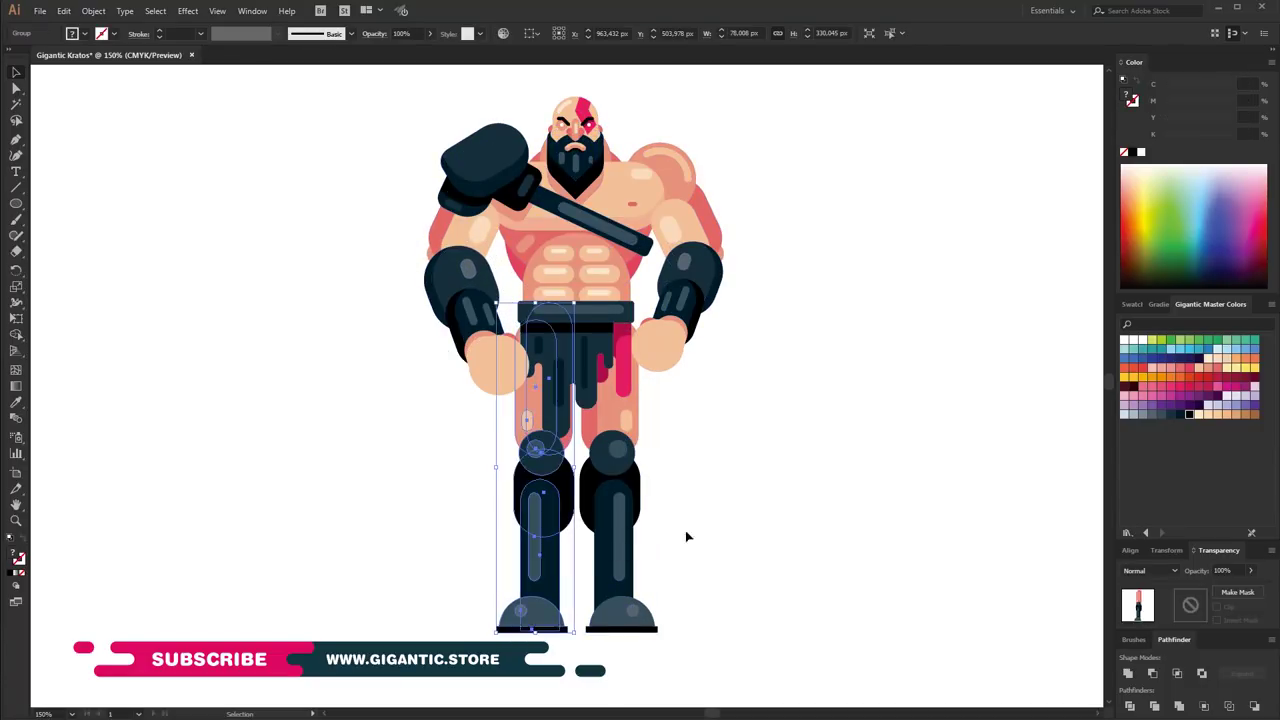
# Reflect-copy the left gauntlet arm and place it on the right shoulder
pyautogui.click(483, 335)
pyautogui.rightClick(483, 335)
pyautogui.click(700, 508)
pyautogui.click(830, 462)
pyautogui.moveTo(478, 335); pyautogui.dragTo(705, 346)
pyautogui.click(634, 486)
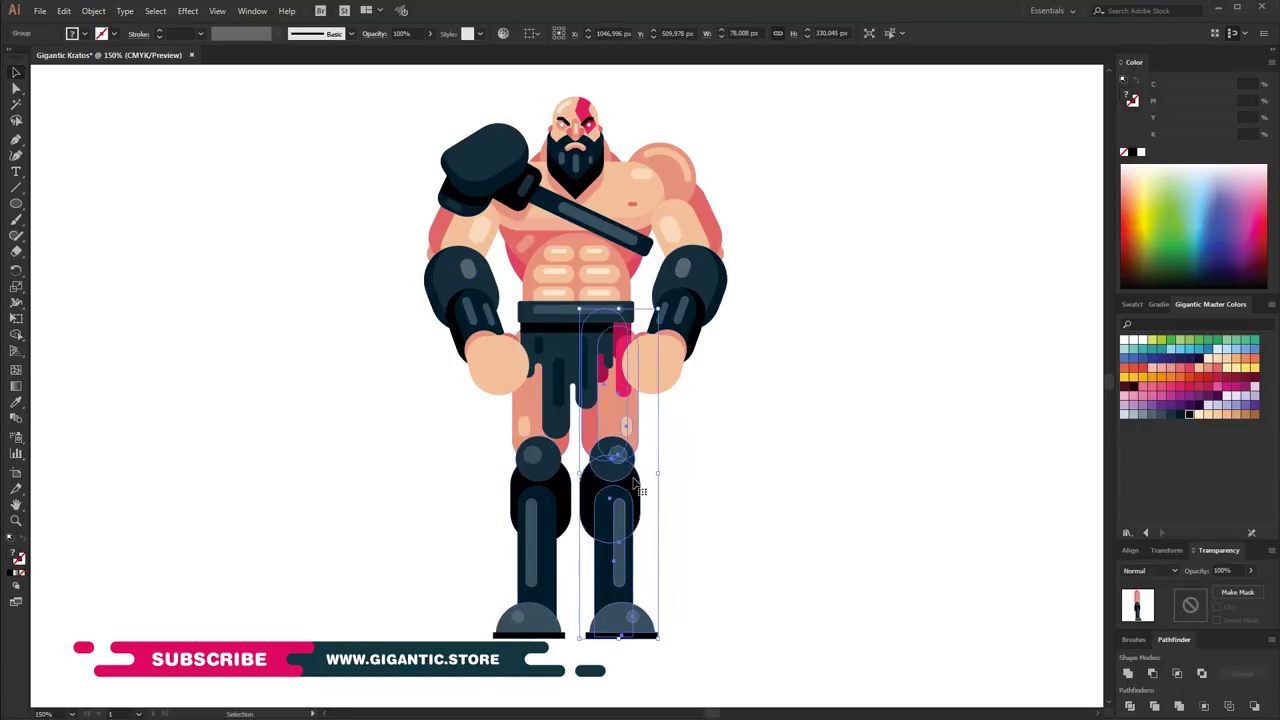
# Draw a 215 px light grey-blue bar under the boots and nudge it flush with the feet
pyautogui.press('m')
pyautogui.moveTo(470, 636); pyautogui.dragTo(686, 645)
pyautogui.click(1133, 414)
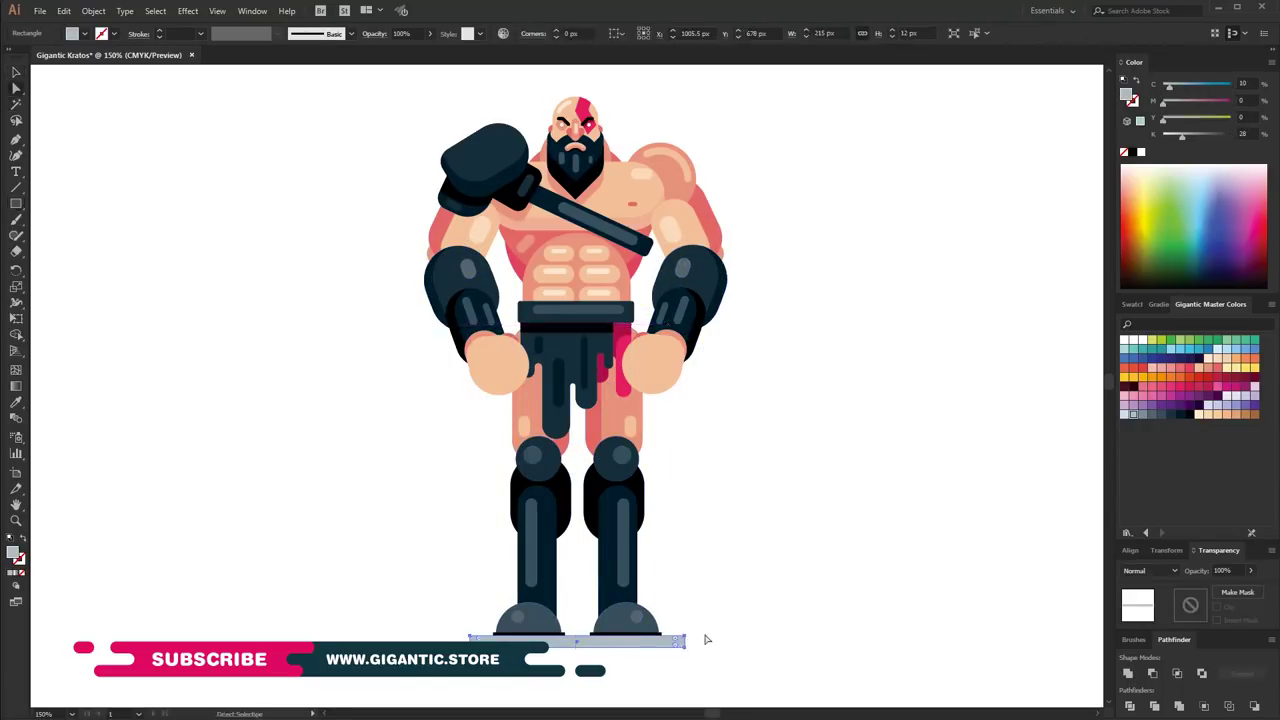
pyautogui.click(16, 72)
pyautogui.click(655, 655)
pyautogui.moveTo(655, 655); pyautogui.dragTo(655, 651)
pyautogui.click(931, 499)
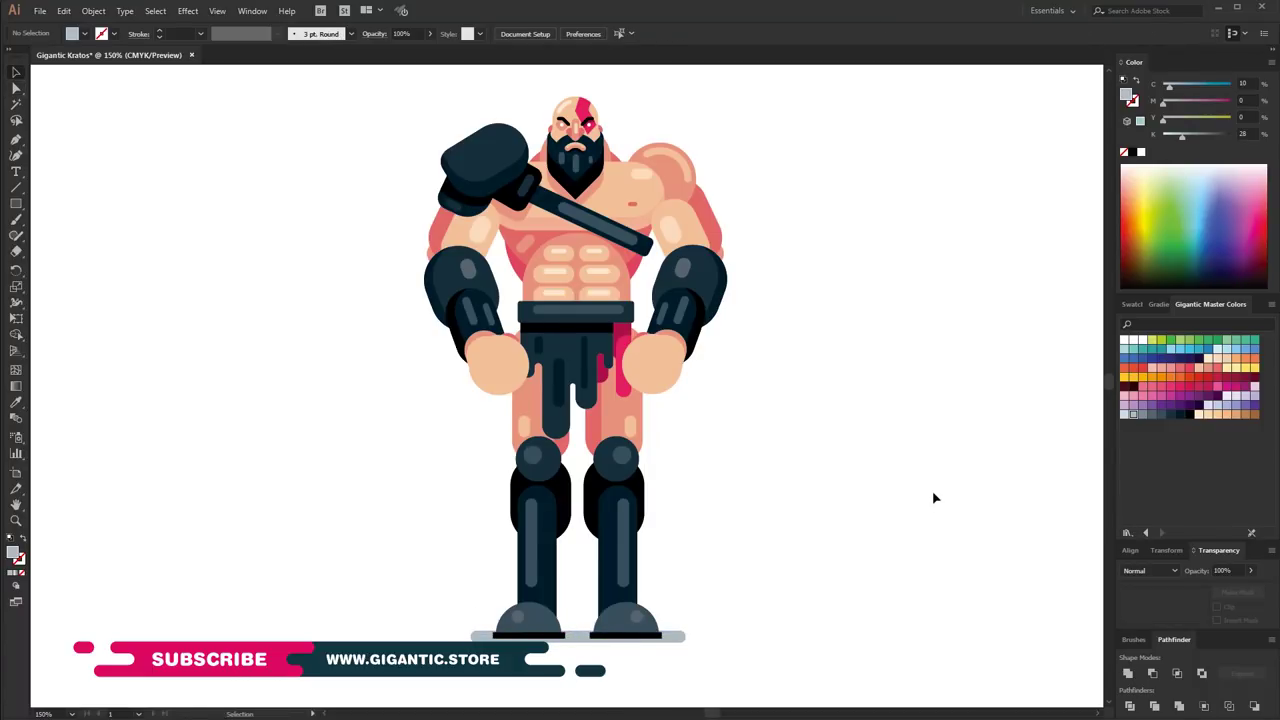